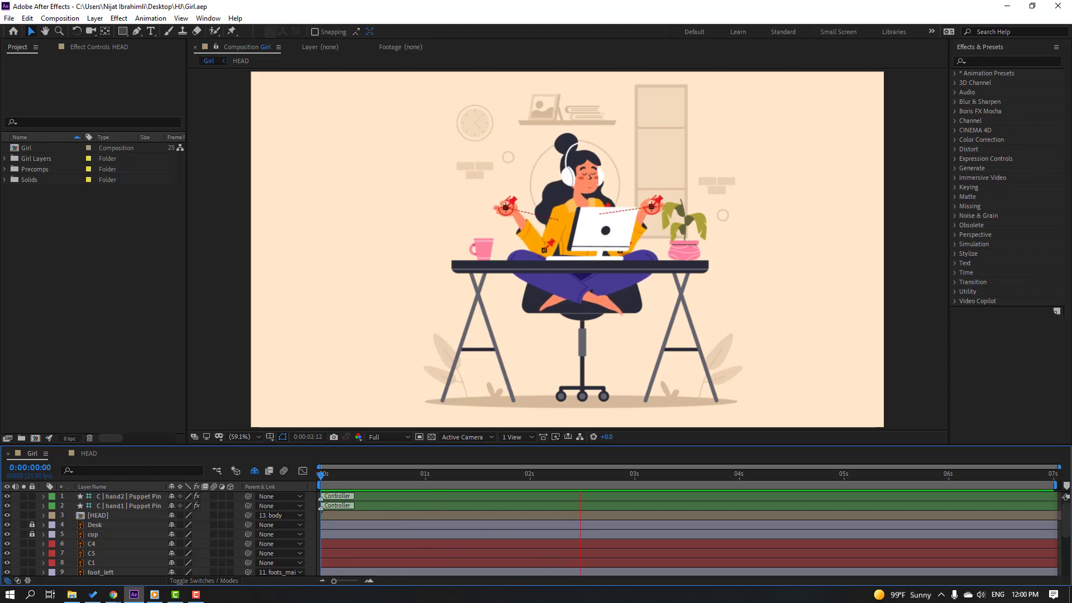
Play a preview of the finished rigged girl animation.
key(ctrl+a)
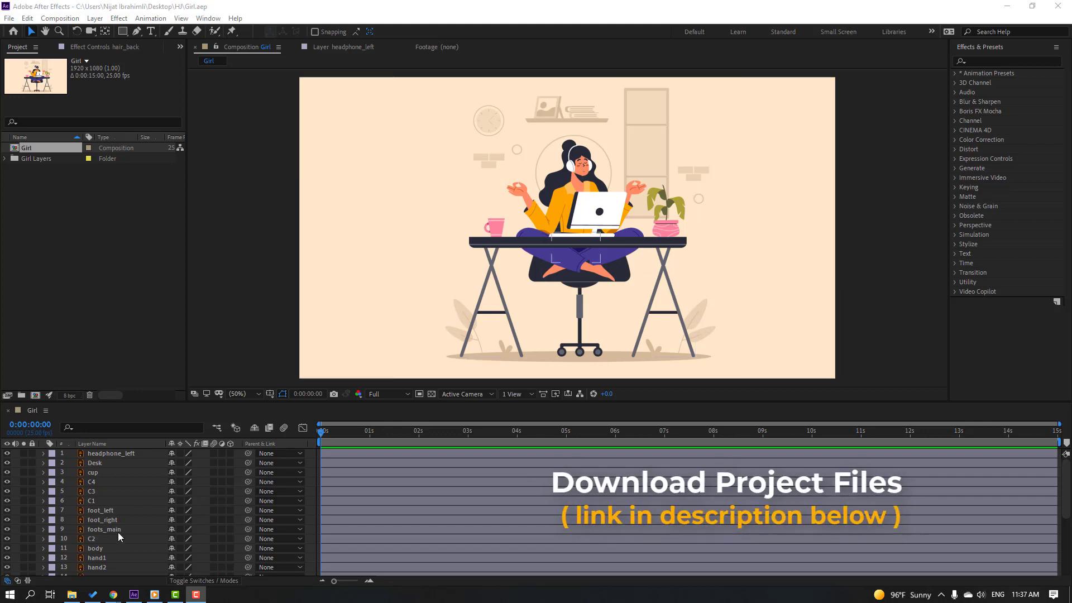
Toggle the BG layer's visibility, then lock the Desk and cup layers.
scroll(84, 553, down, 5)
click(95, 570)
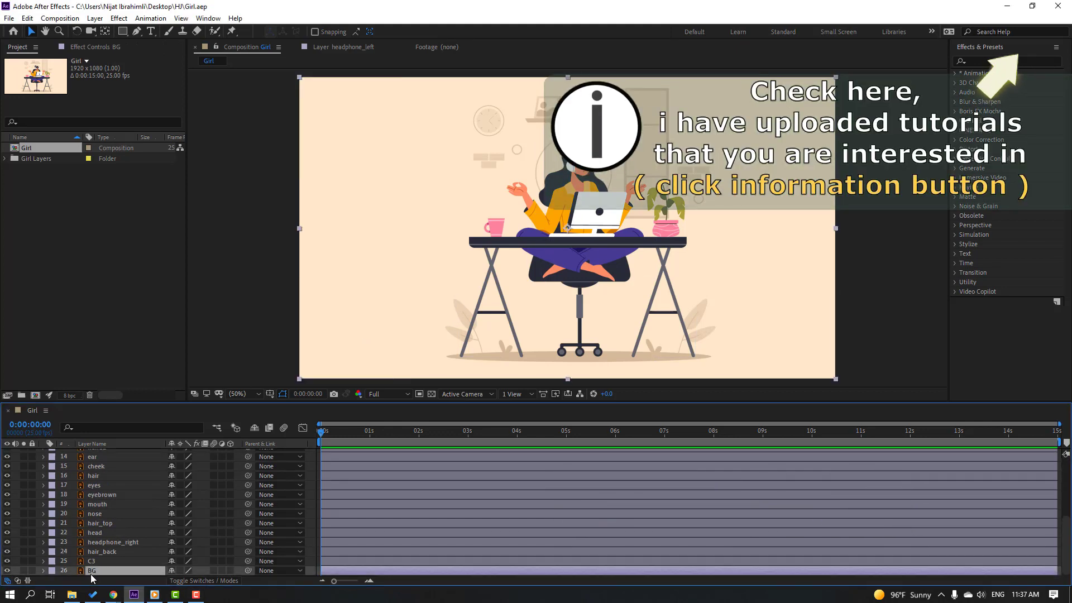
click(7, 570)
click(7, 571)
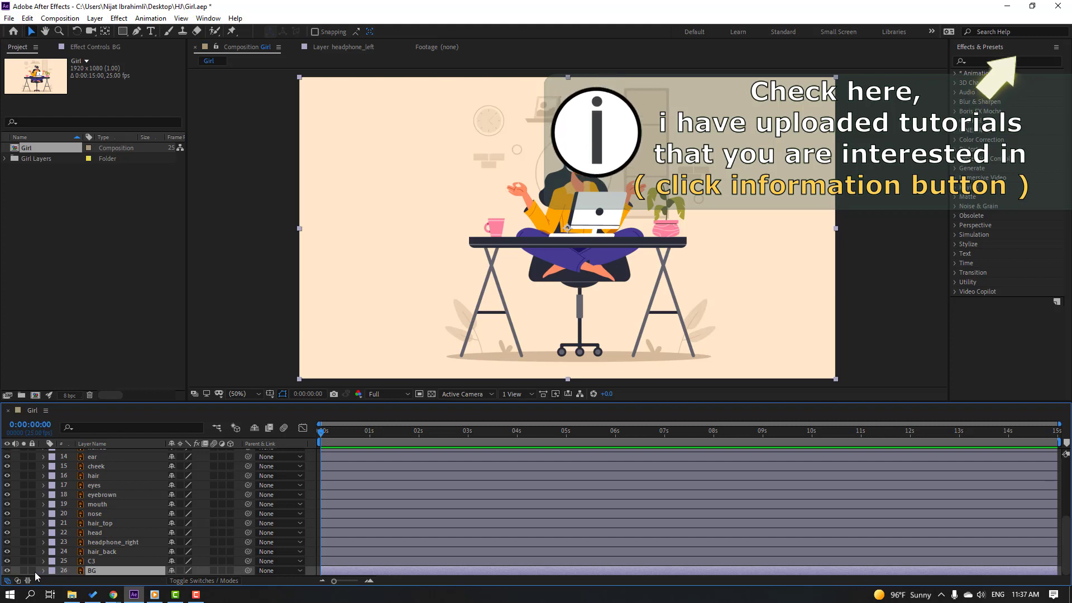
scroll(95, 553, up, 5)
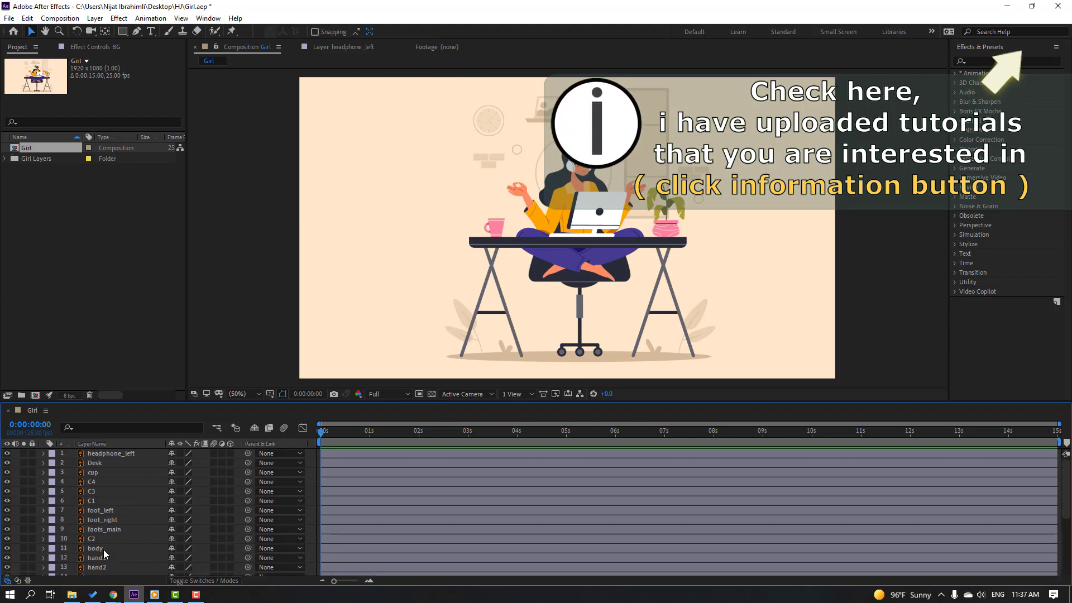
click(103, 467)
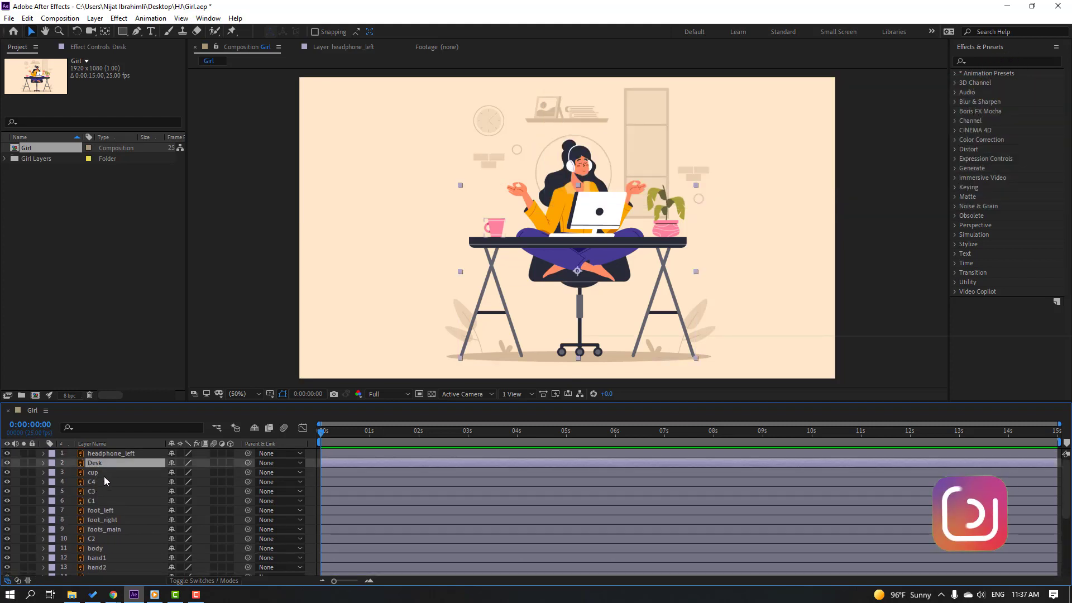
ctrl+click(94, 473)
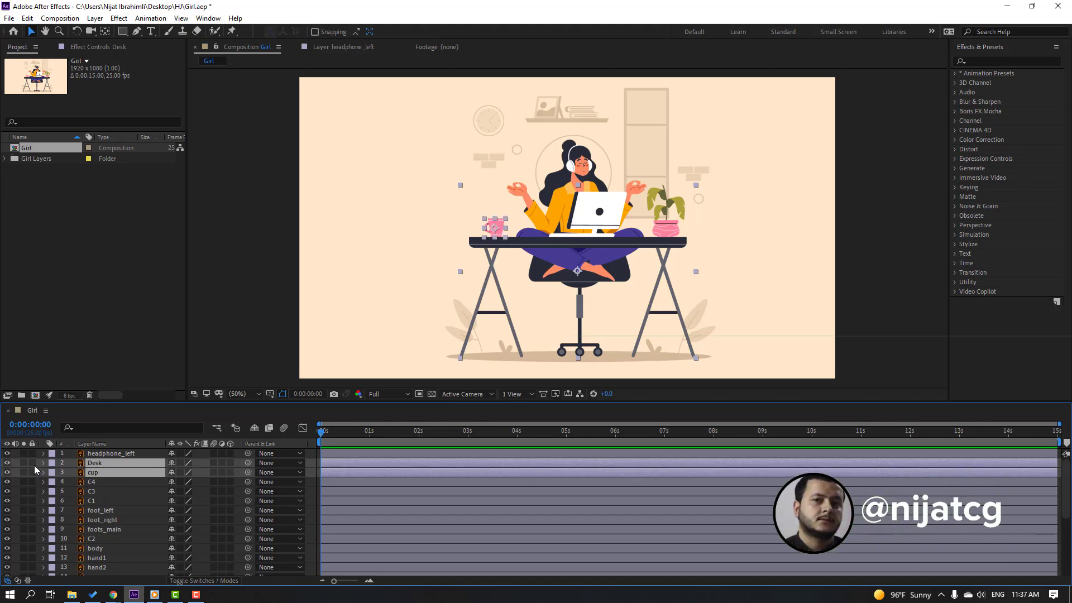
drag(31, 463, 32, 472)
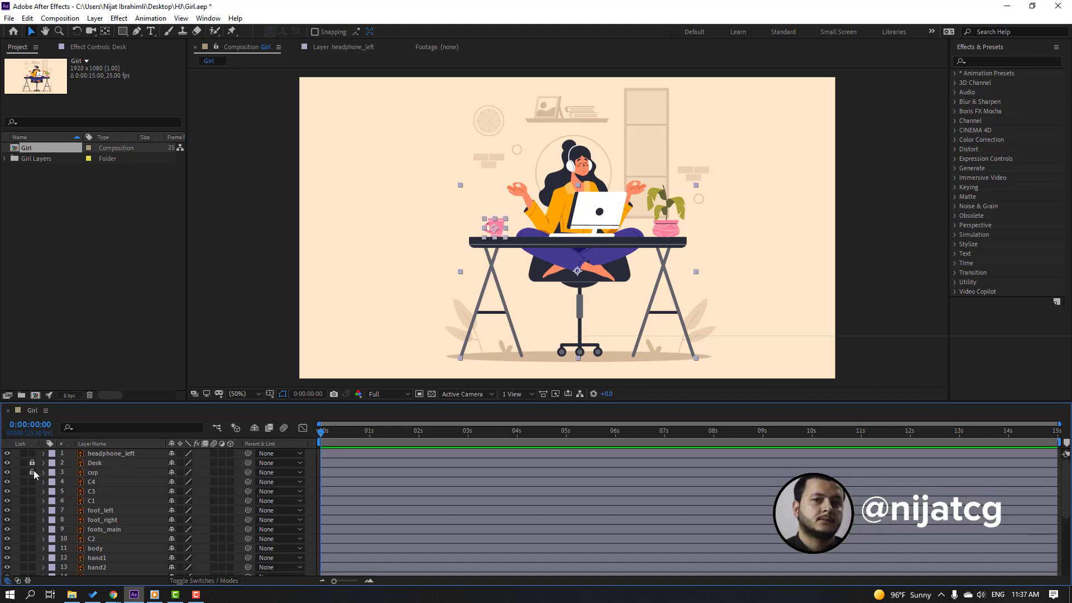
Select the eleven head layers, from headphone_left through headphone_right.
click(117, 455)
scroll(135, 491, down, 2)
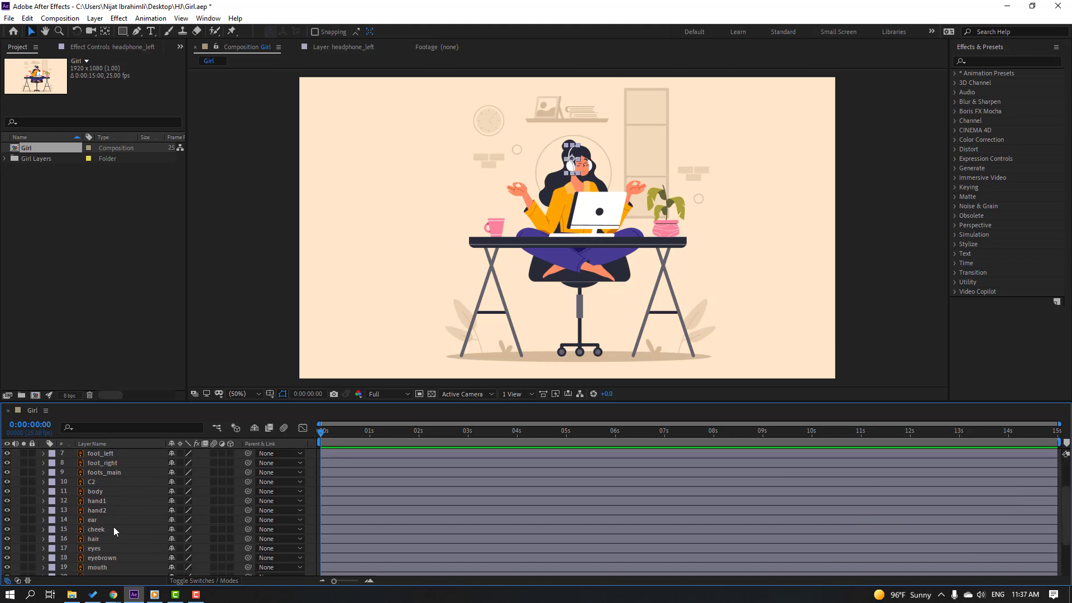
click(111, 521)
ctrl+click(111, 530)
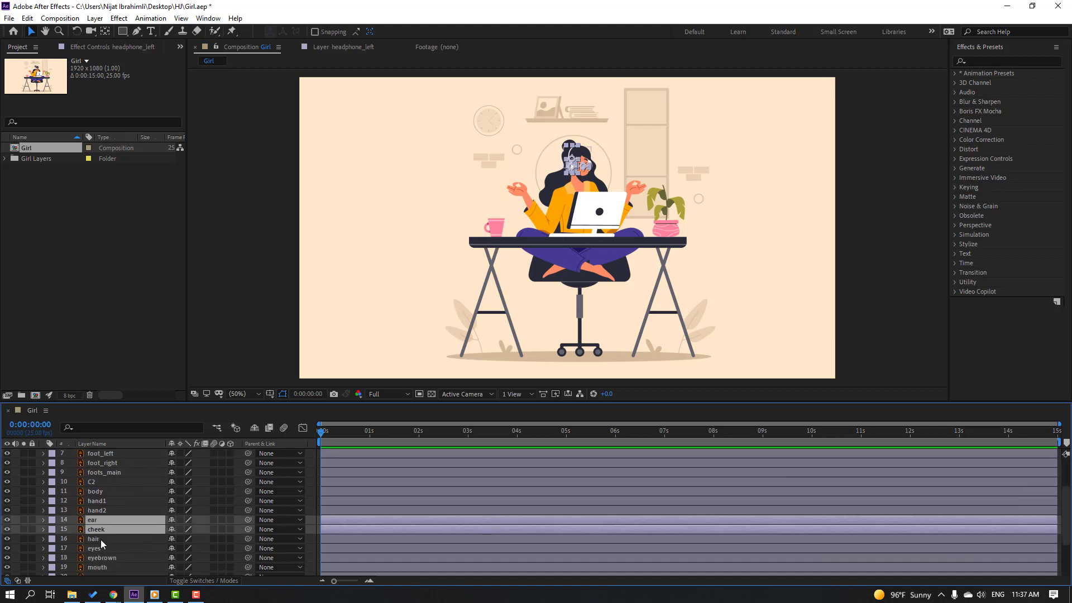
ctrl+click(101, 541)
ctrl+click(103, 550)
ctrl+click(128, 558)
scroll(129, 531, down, 1)
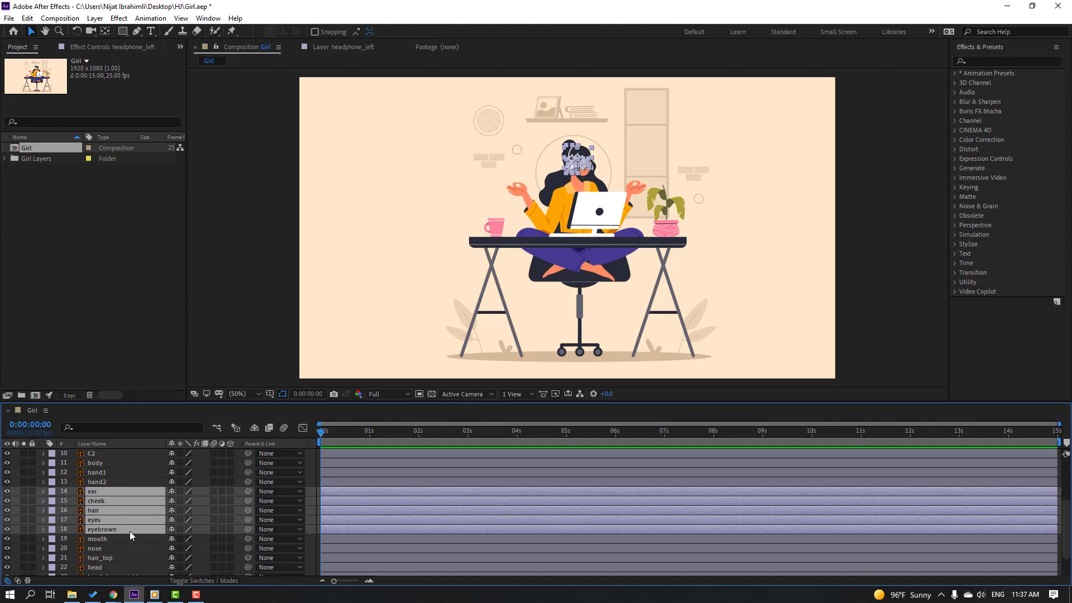
ctrl+click(103, 541)
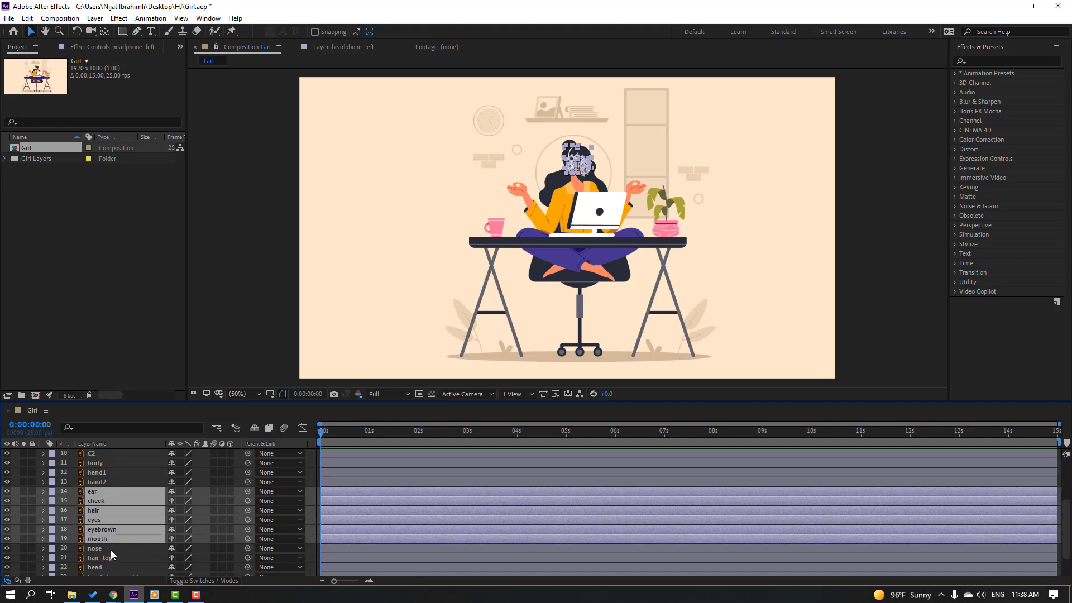
ctrl+click(105, 550)
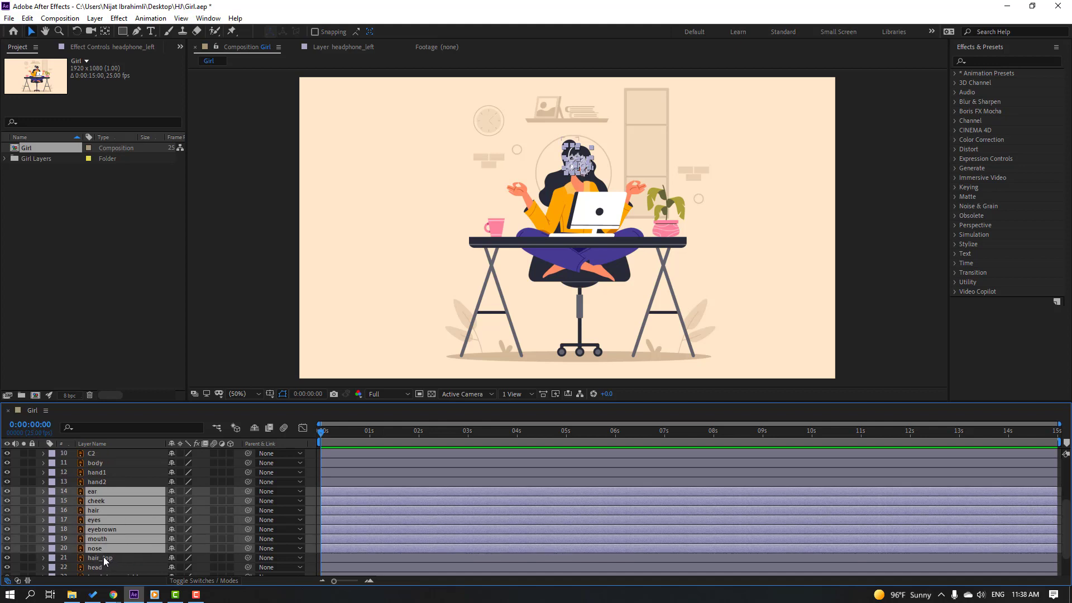
ctrl+click(106, 558)
scroll(130, 540, down, 1)
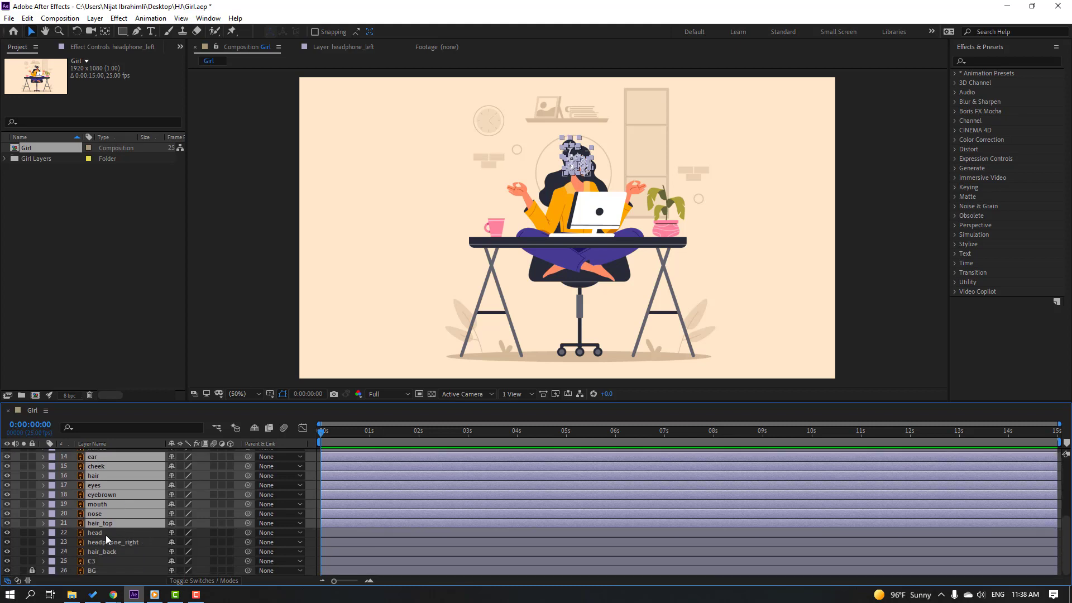
ctrl+click(101, 536)
ctrl+click(120, 544)
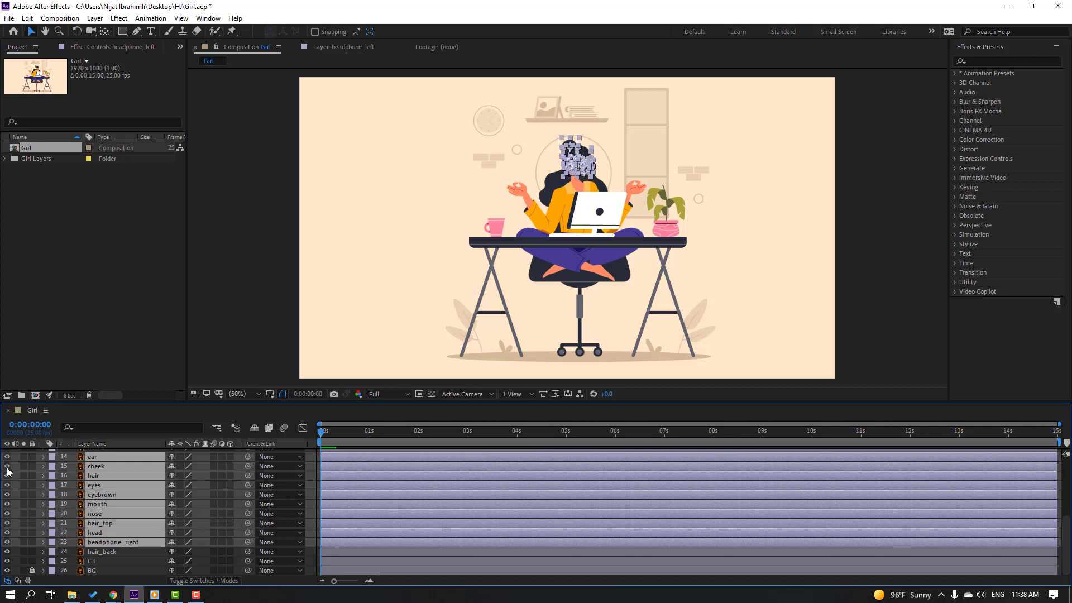
Pre-compose the selected layers into a HEAD composition and open it.
right_click(89, 497)
click(126, 441)
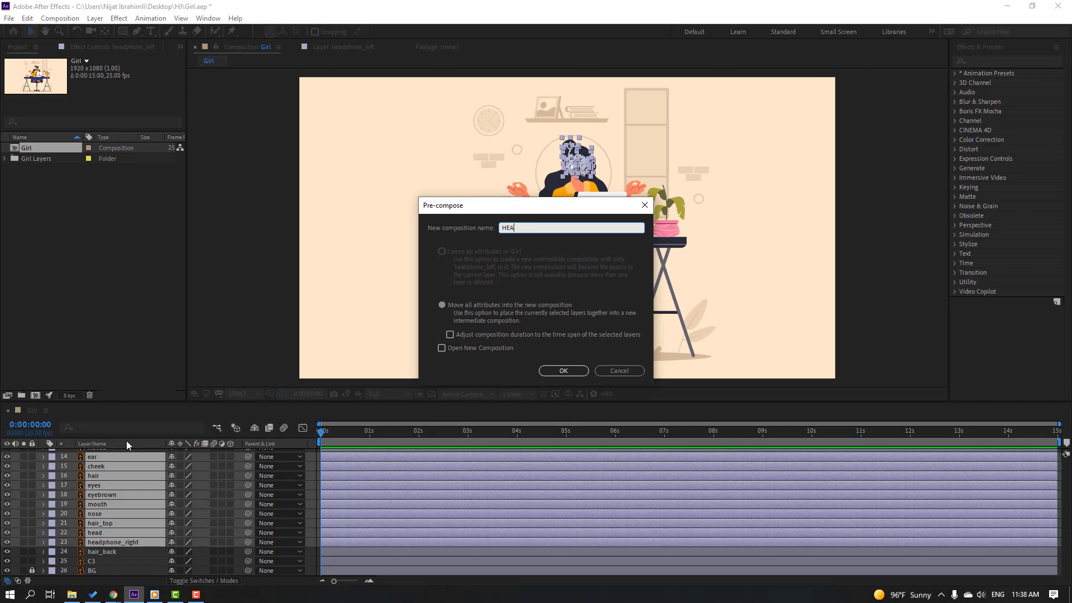
click(563, 370)
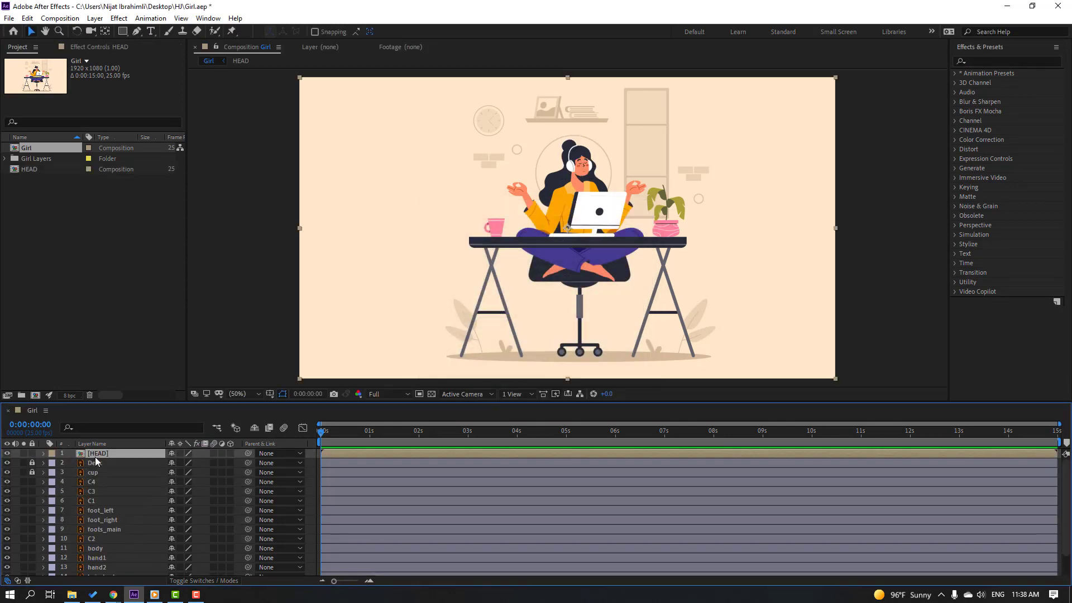
double_click(97, 455)
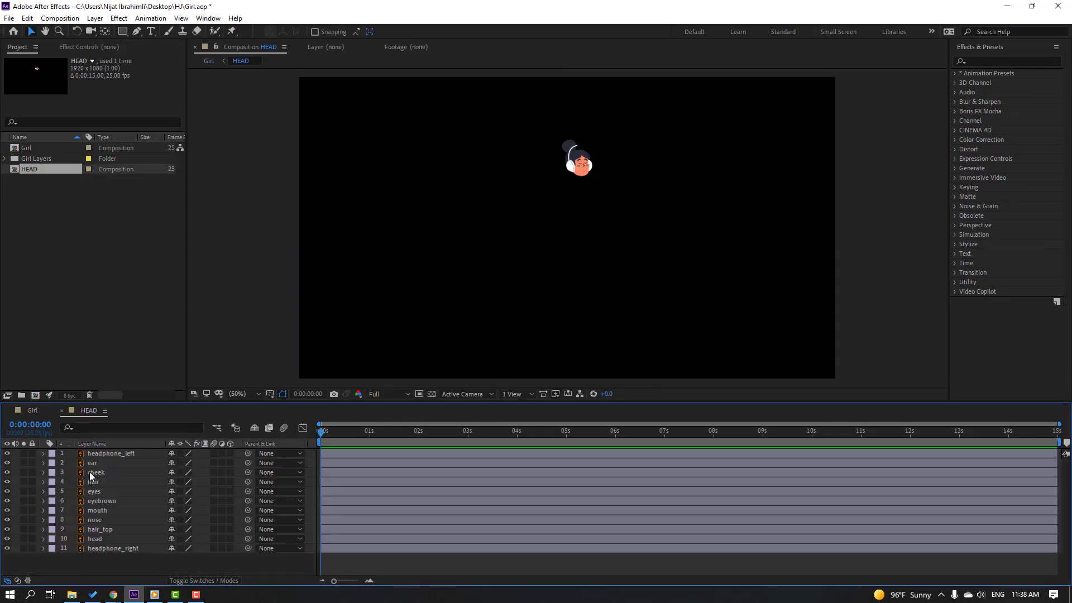
Add a Null Object, parent all head layers to it and scale it to 539%.
right_click(129, 573)
mouse_move(211, 452)
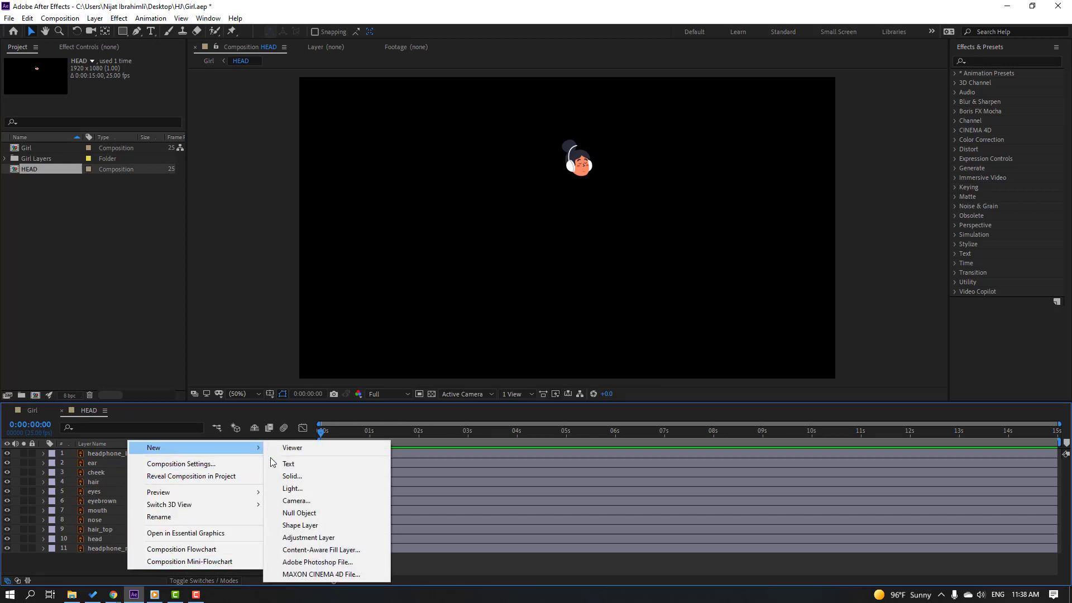
click(299, 513)
drag(106, 569, 116, 463)
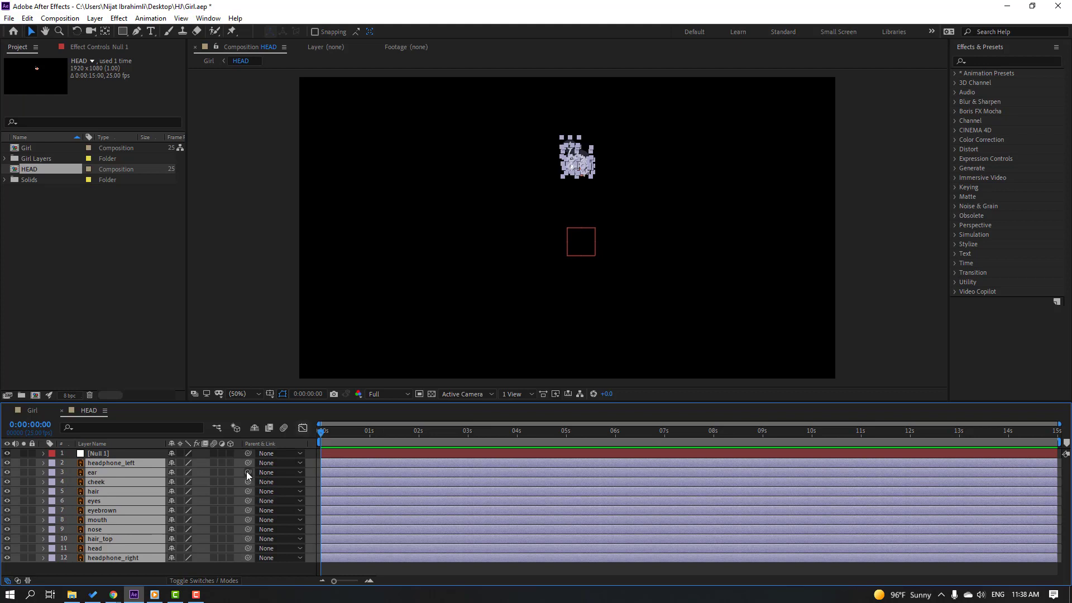
drag(250, 464, 105, 451)
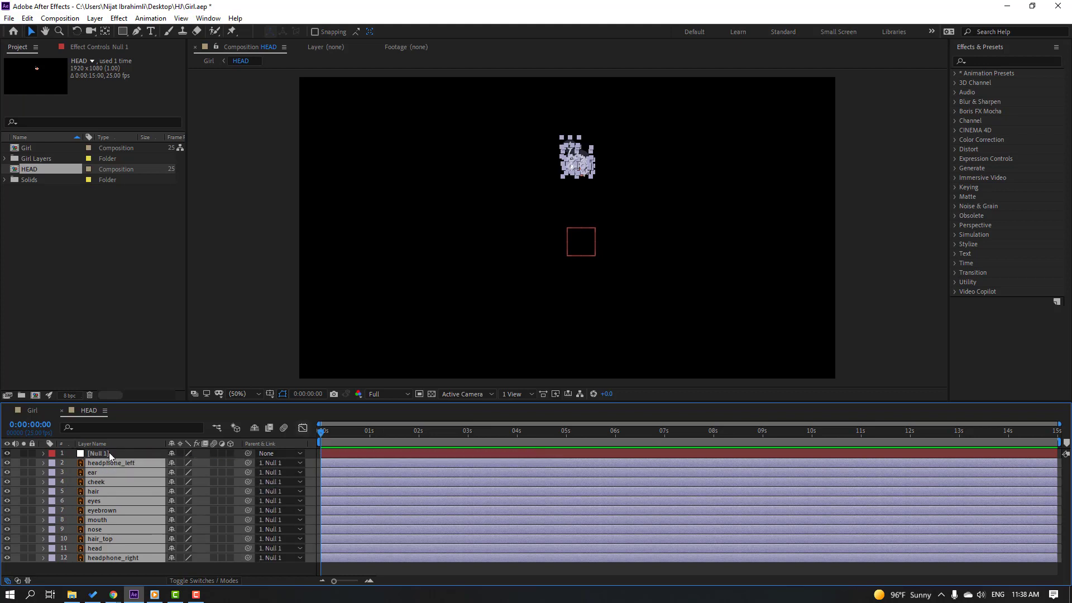
click(110, 454)
key(s)
drag(187, 463, 655, 220)
key(comma)
key(comma)
key(comma)
key(comma)
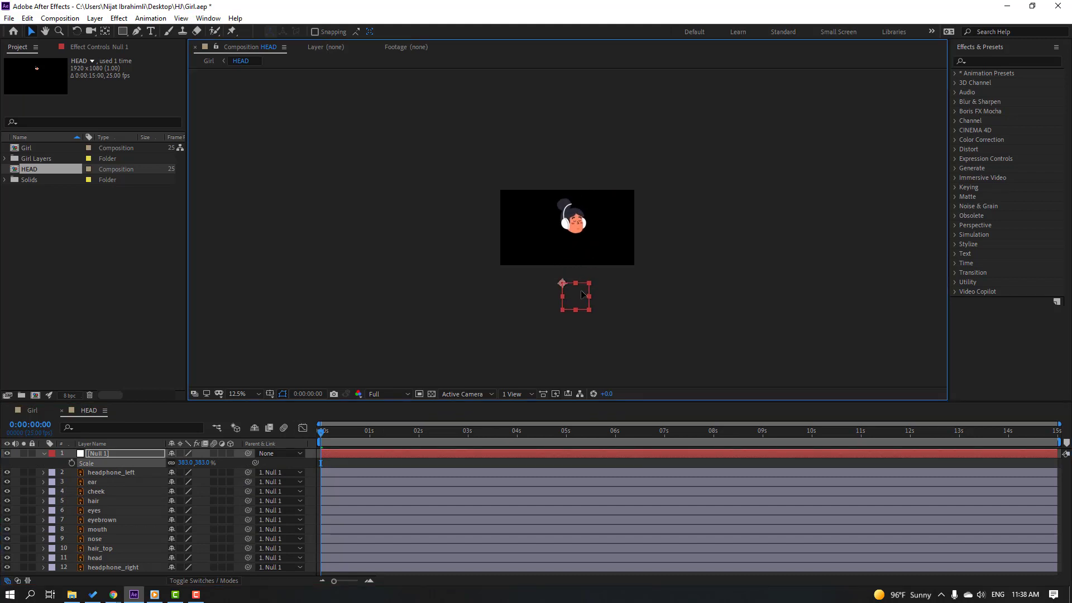
drag(187, 463, 587, 315)
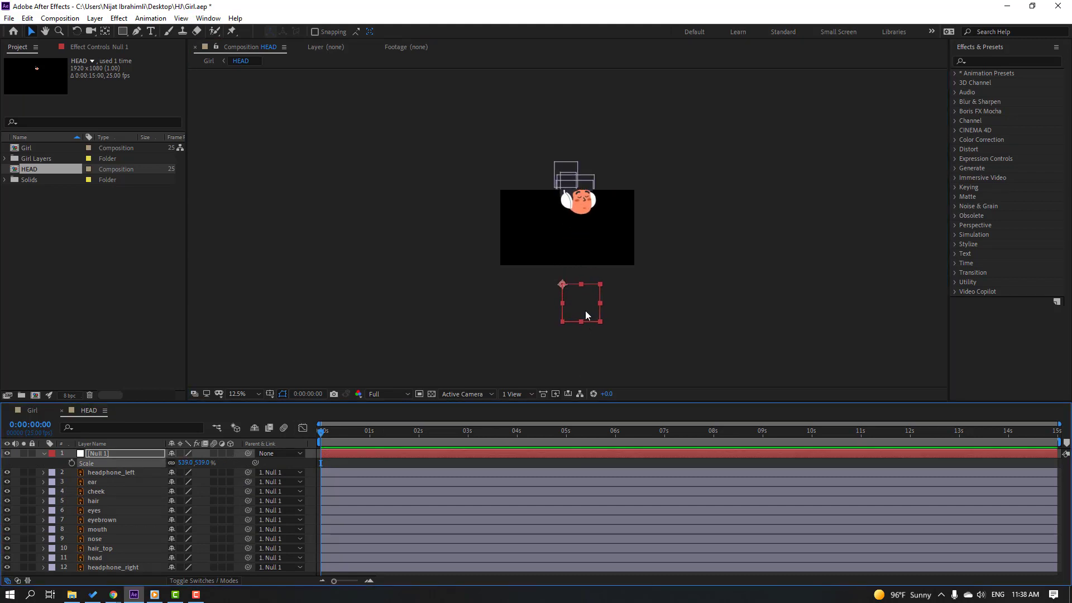
click(585, 316)
key(period)
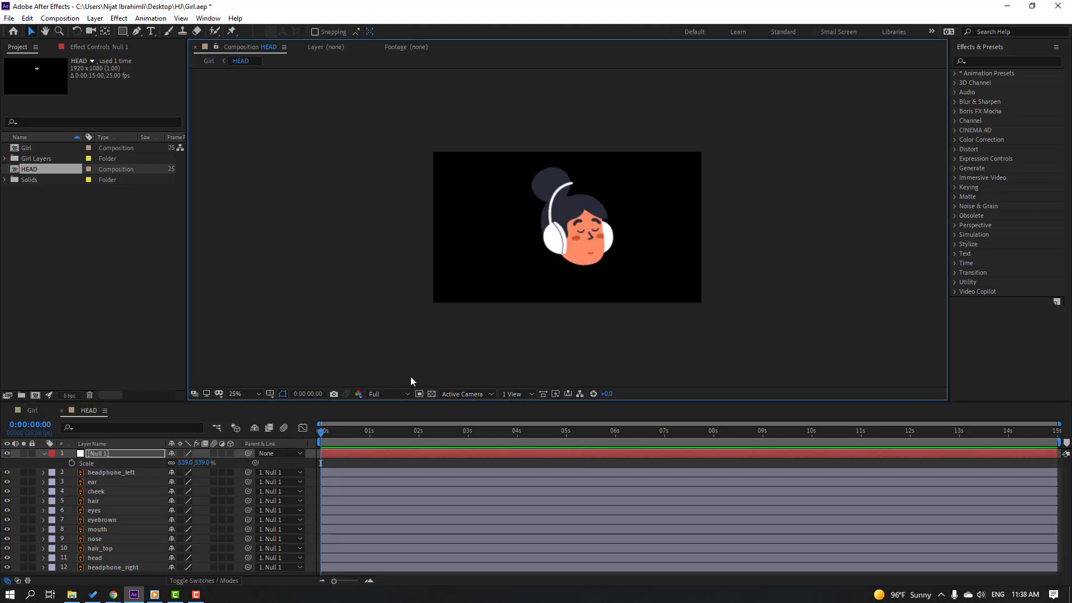
Delete Null 1 so the head layers keep their enlarged size, and recentre the view.
click(115, 453)
key(Delete)
key(period)
key(period)
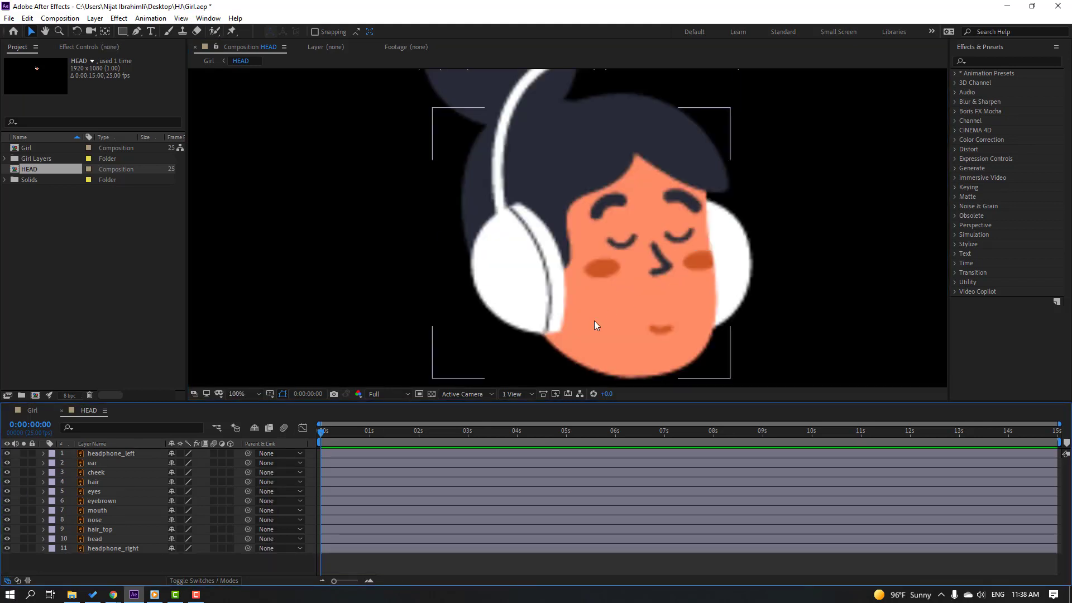
drag(628, 328, 605, 310)
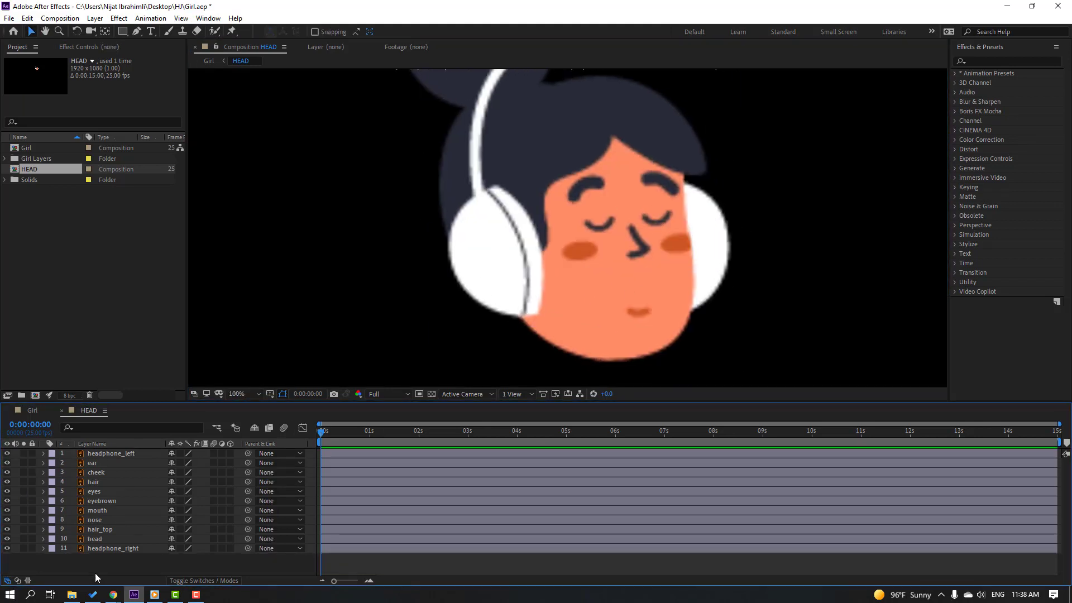
Enable Continuously Rasterize on all eleven head layers and return to the Girl comp.
drag(93, 572, 121, 463)
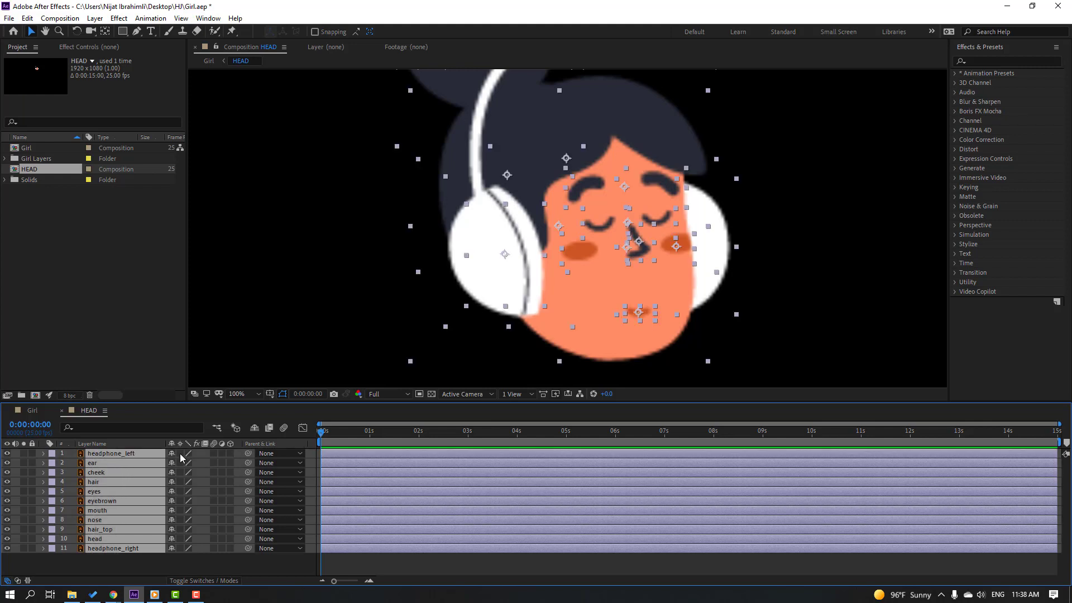
click(180, 454)
scroll(475, 321, up, 4)
drag(416, 311, 256, 160)
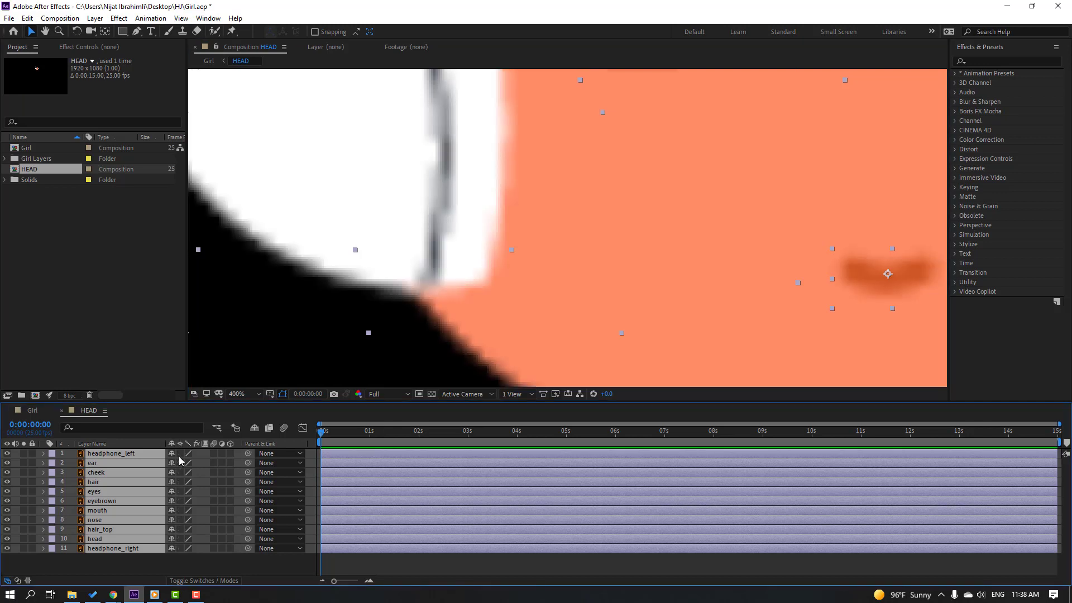
key(shift+/)
key(ctrl+shift+a)
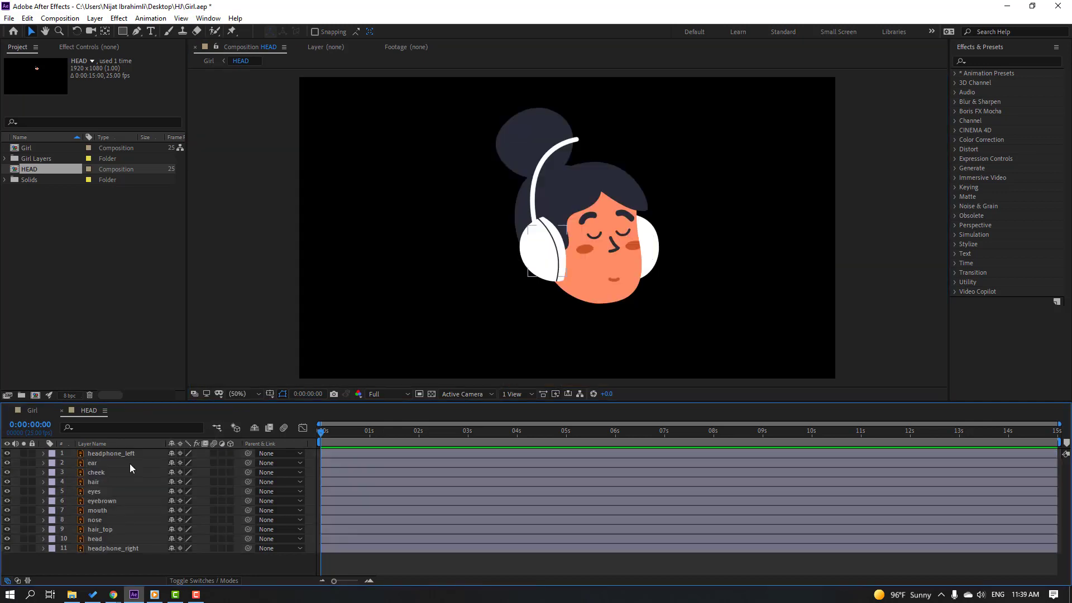
click(31, 415)
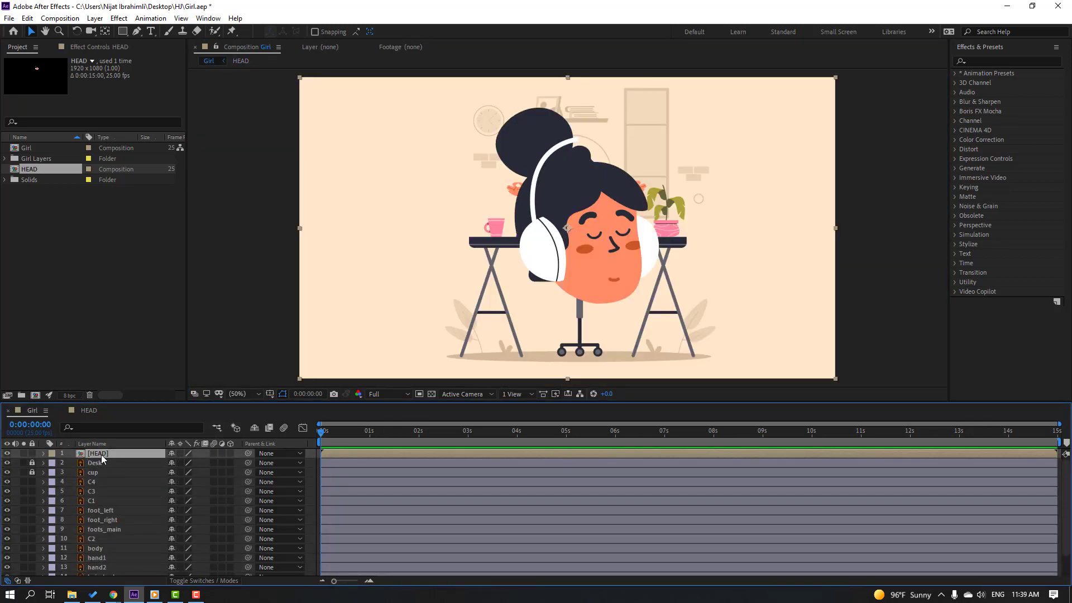
Scale the HEAD layer down to 26% and move it onto the body.
key(s)
drag(187, 467, 151, 467)
scroll(563, 303, up, 2)
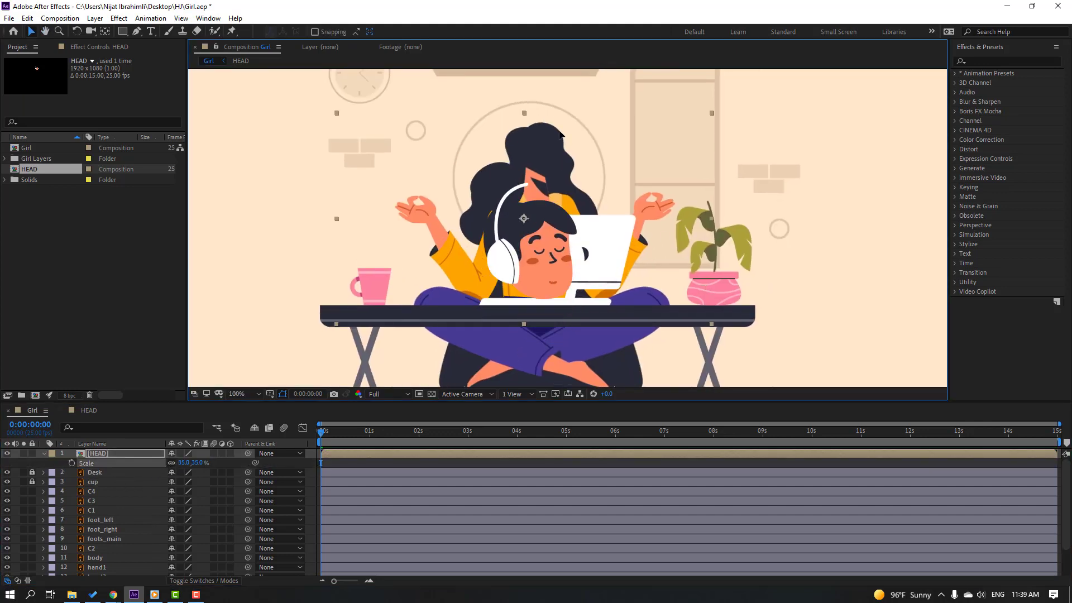
scroll(563, 303, up, 1)
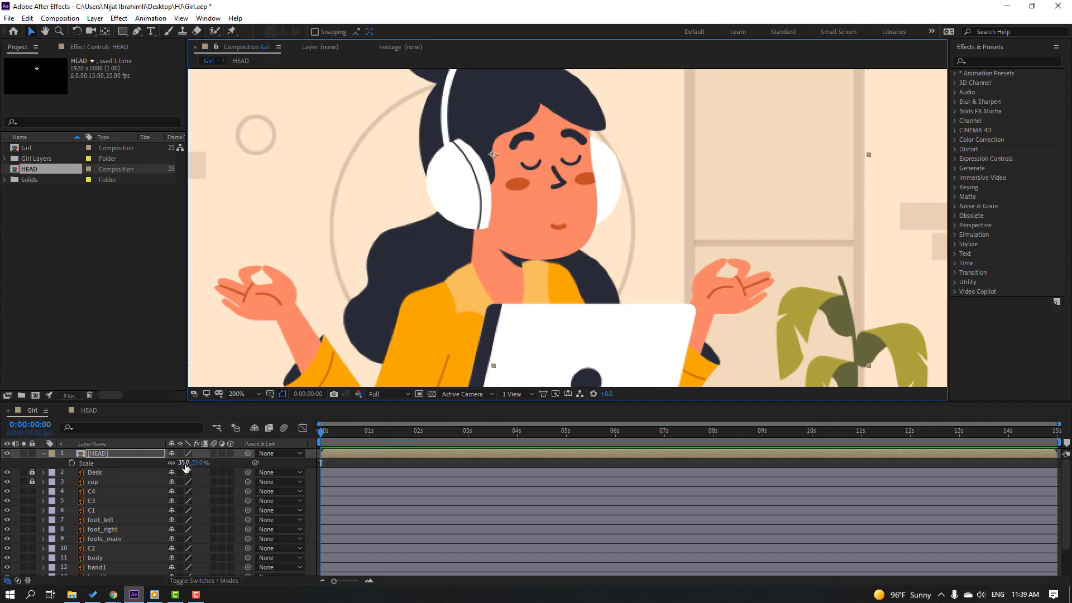
drag(182, 464, 179, 463)
drag(445, 241, 430, 260)
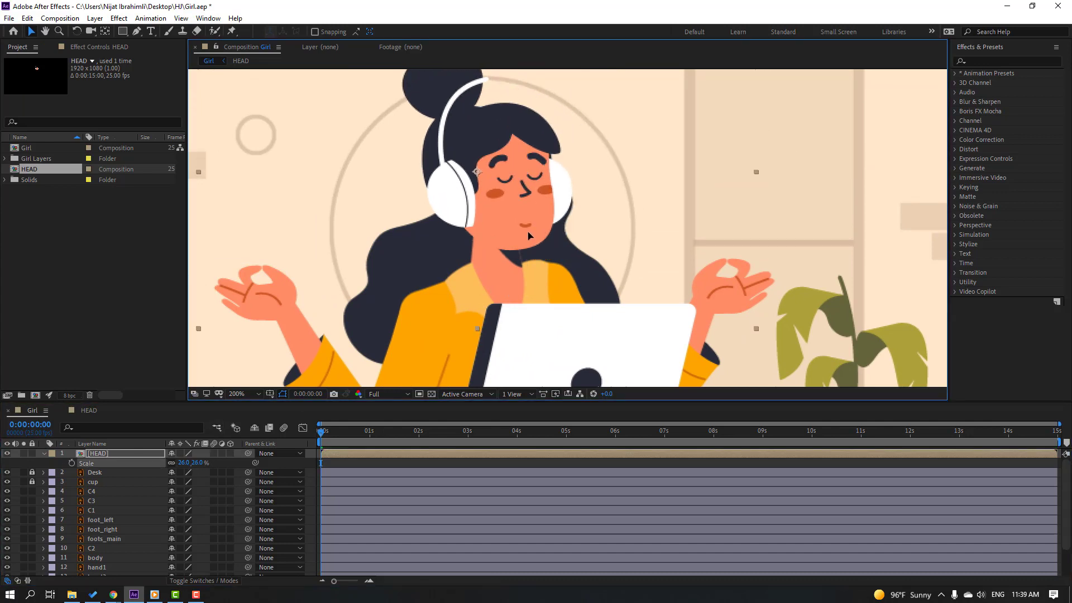
Solo HEAD and move its anchor point down to the chin with Pan Behind.
click(44, 453)
click(24, 454)
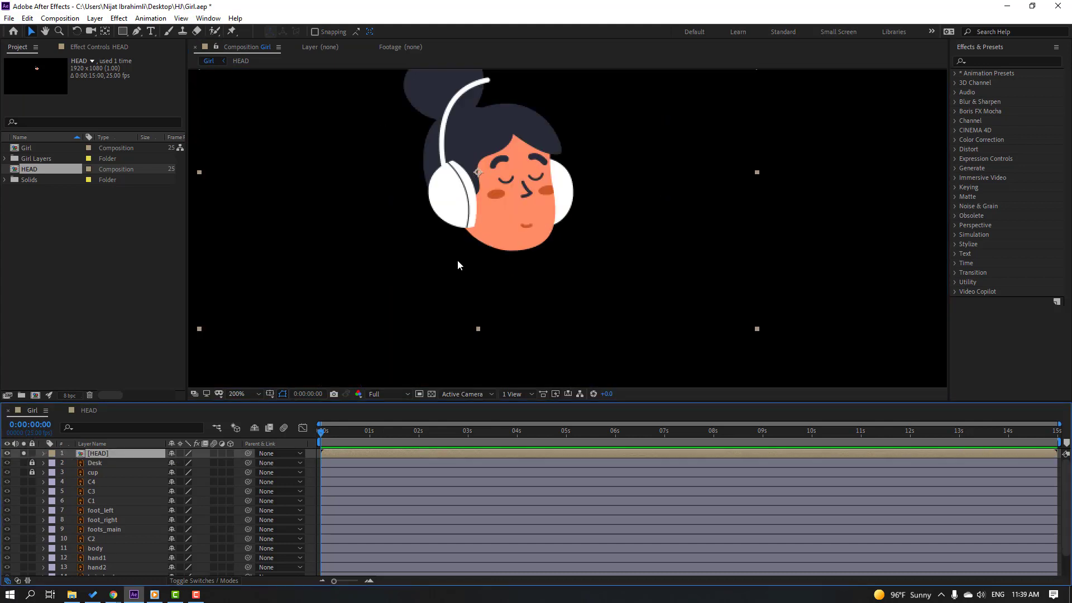
click(105, 33)
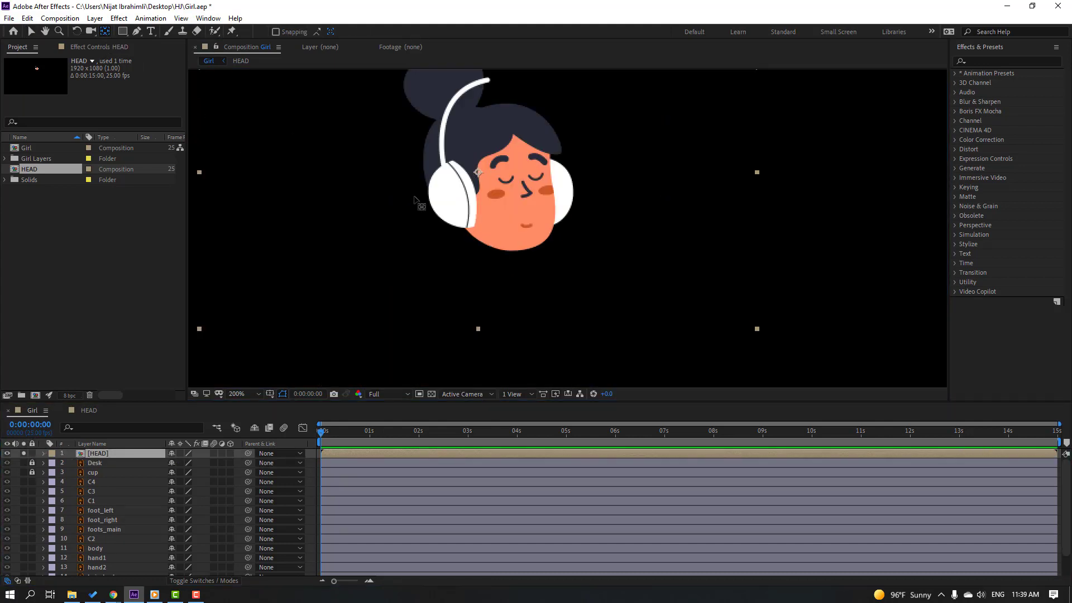
drag(476, 180, 513, 258)
click(32, 34)
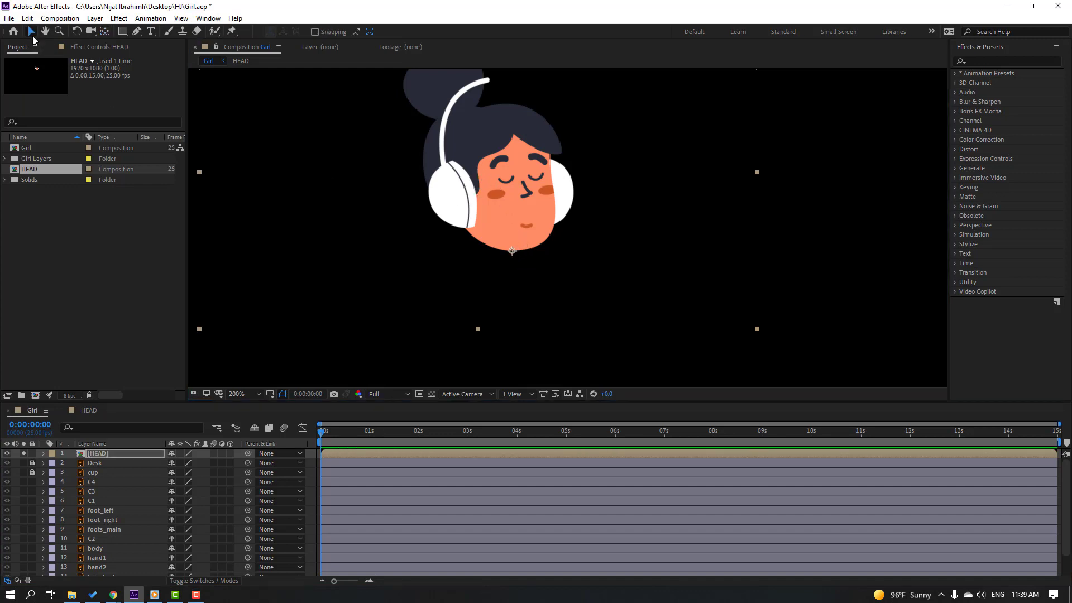
Solo hair_back and drag its anchor point up near the top of the hair.
click(23, 453)
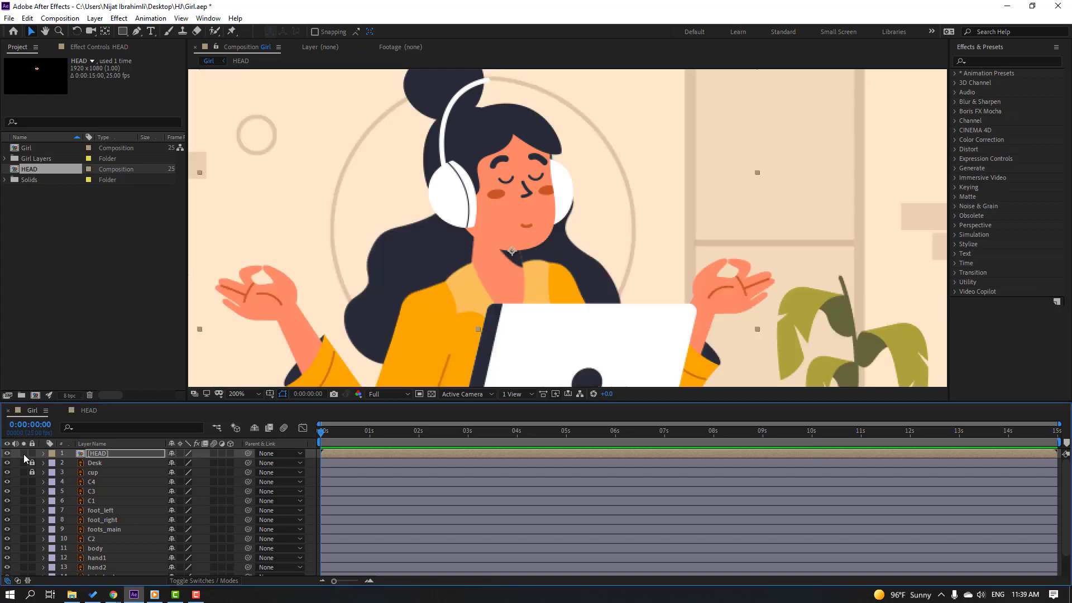
scroll(145, 502, down, 2)
click(109, 552)
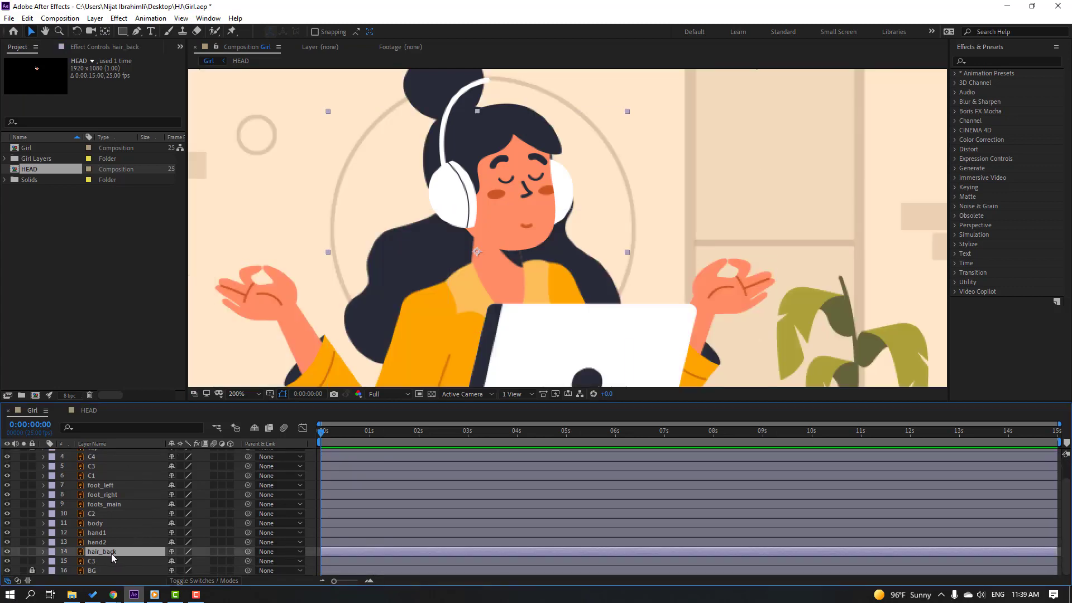
click(23, 552)
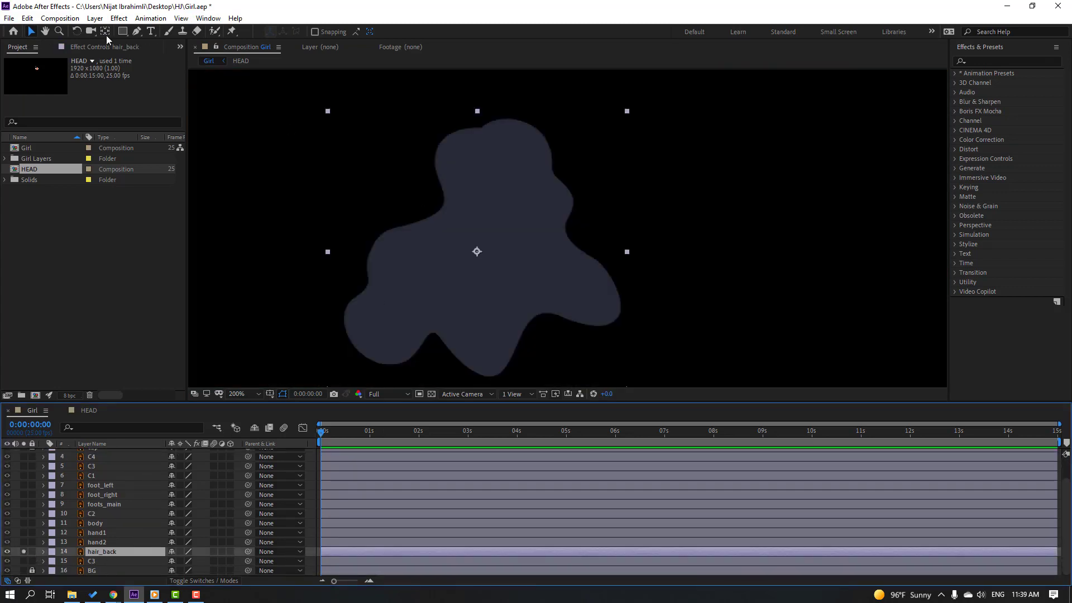
click(106, 32)
drag(477, 252, 491, 134)
click(30, 32)
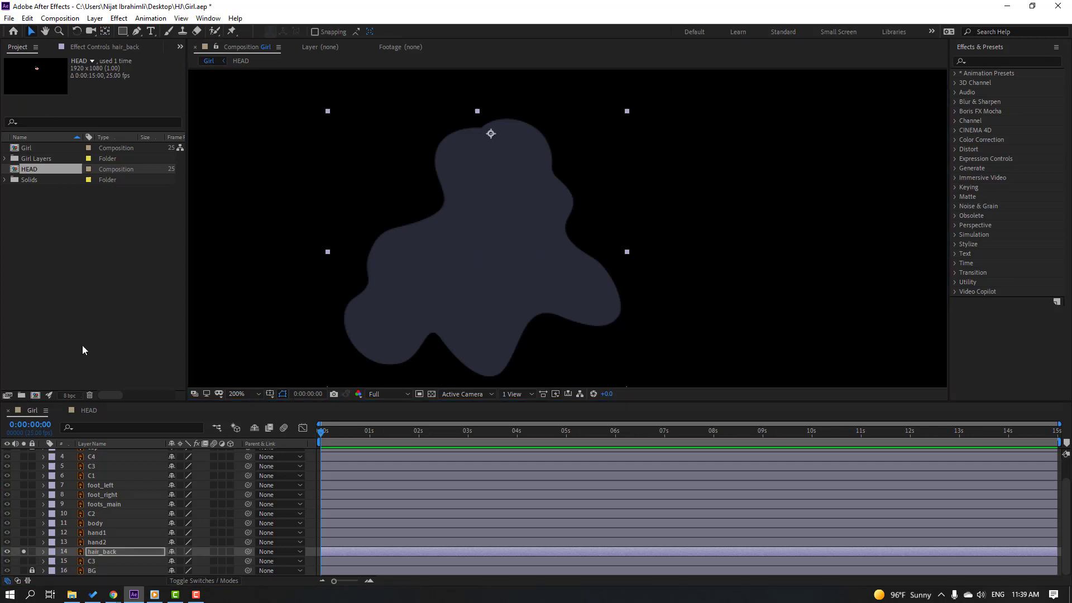
click(24, 551)
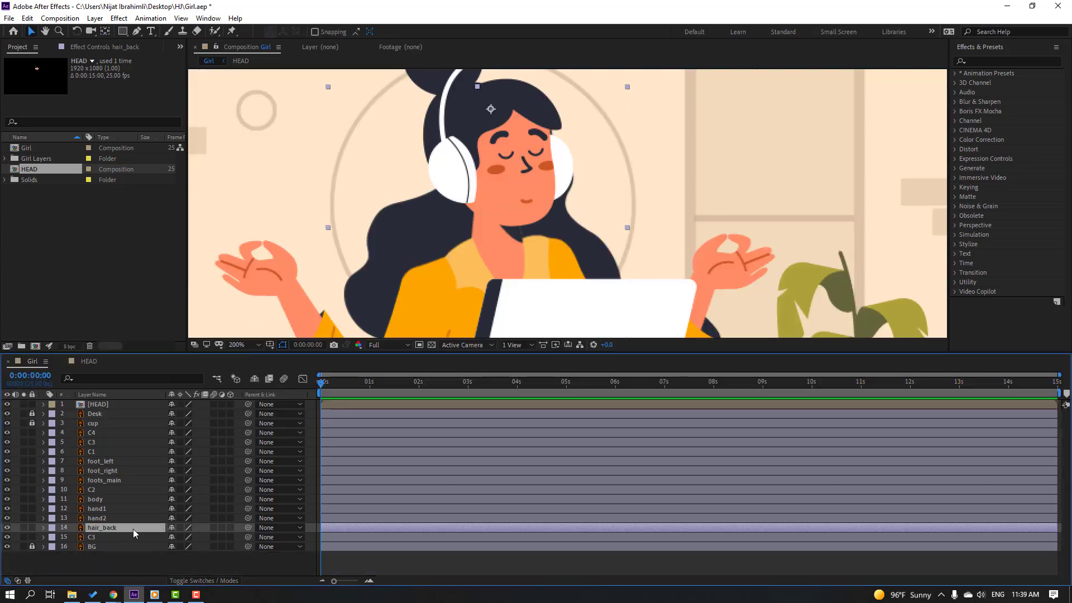
Parent hair_back to HEAD and start selecting chair layers C3, C2 and C1.
drag(248, 527, 111, 404)
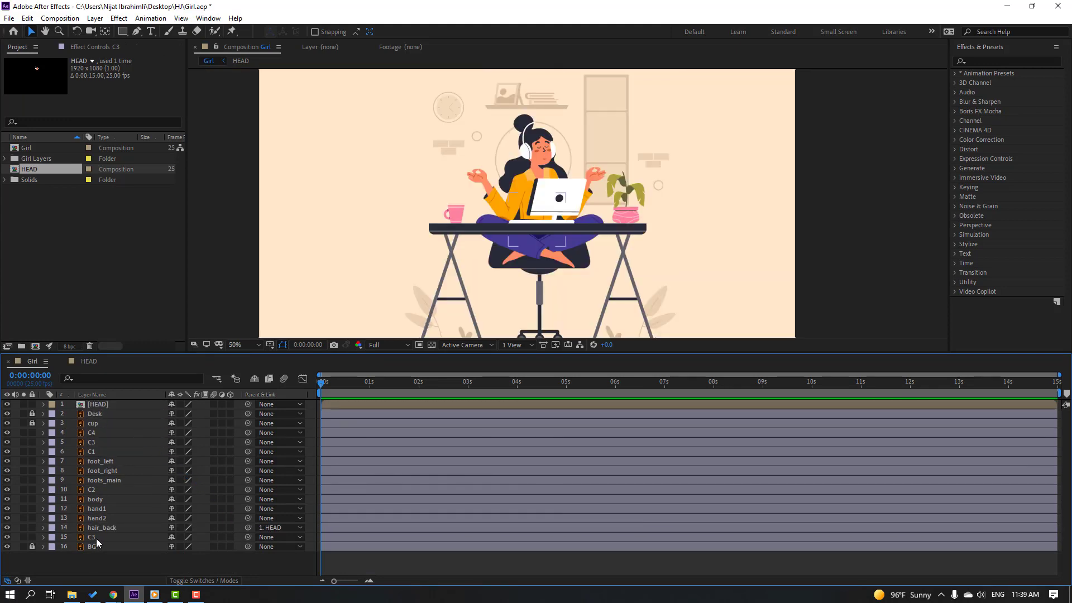
click(96, 538)
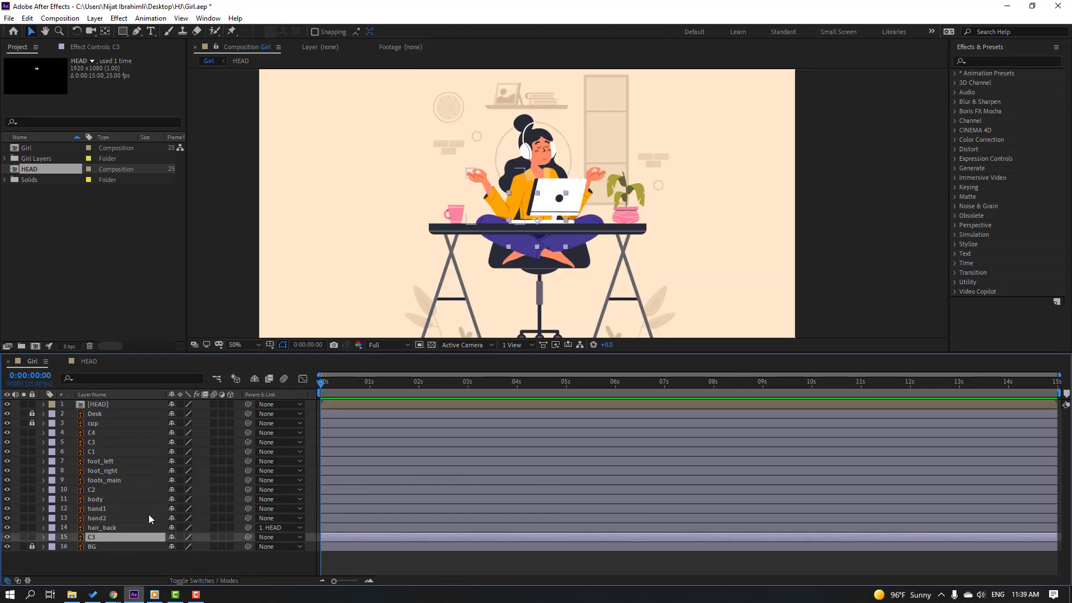
ctrl+click(97, 491)
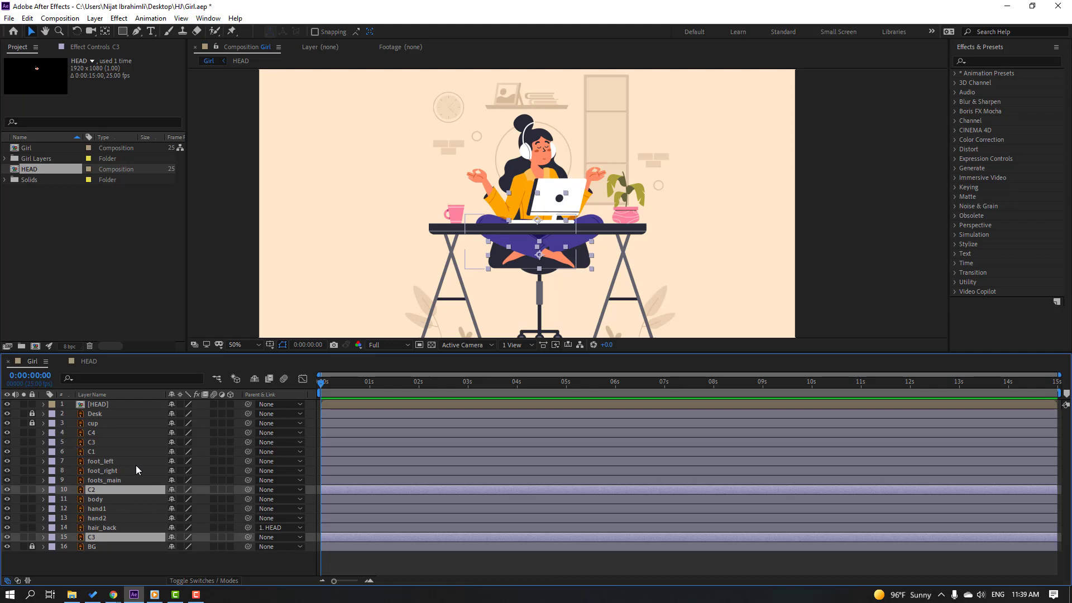
ctrl+click(99, 450)
Solo chair layers C1 through C4, give them the Red label, then unsolo them.
ctrl+click(99, 441)
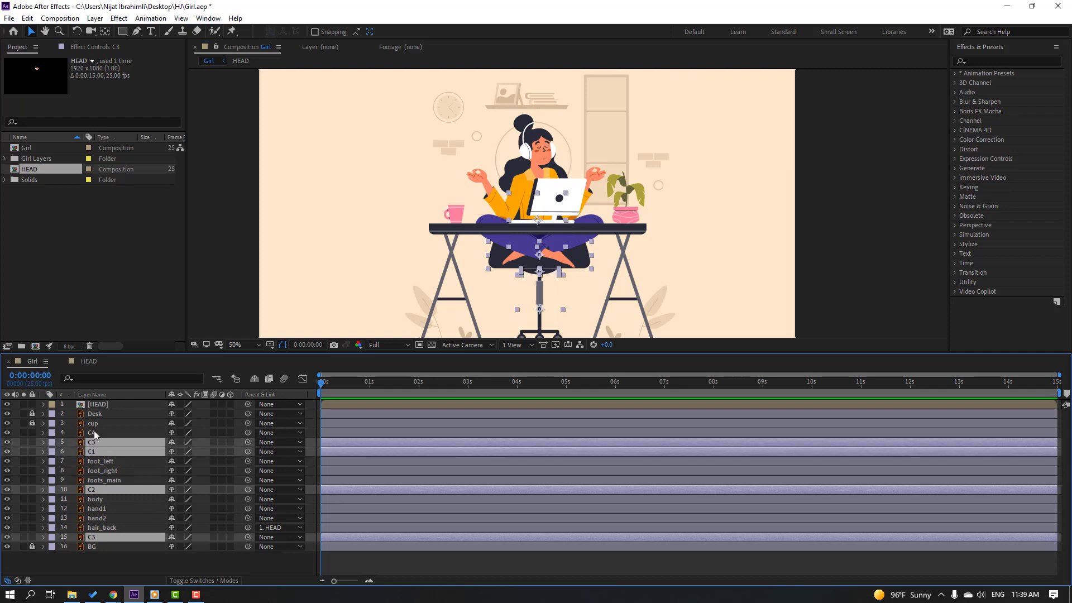
ctrl+click(94, 431)
click(23, 433)
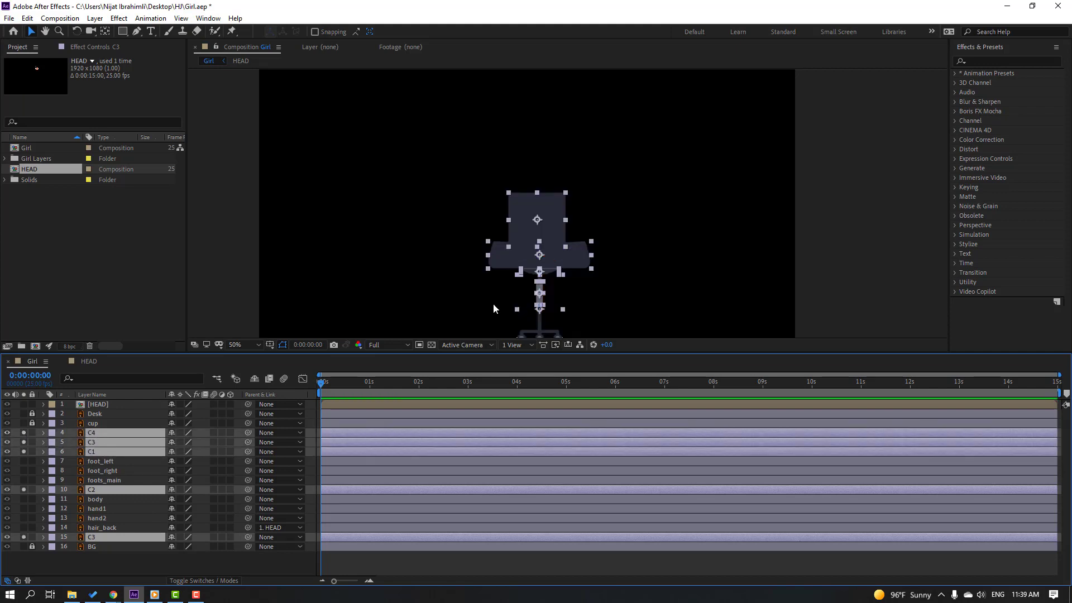
scroll(618, 261, up, 2)
drag(618, 262, 604, 267)
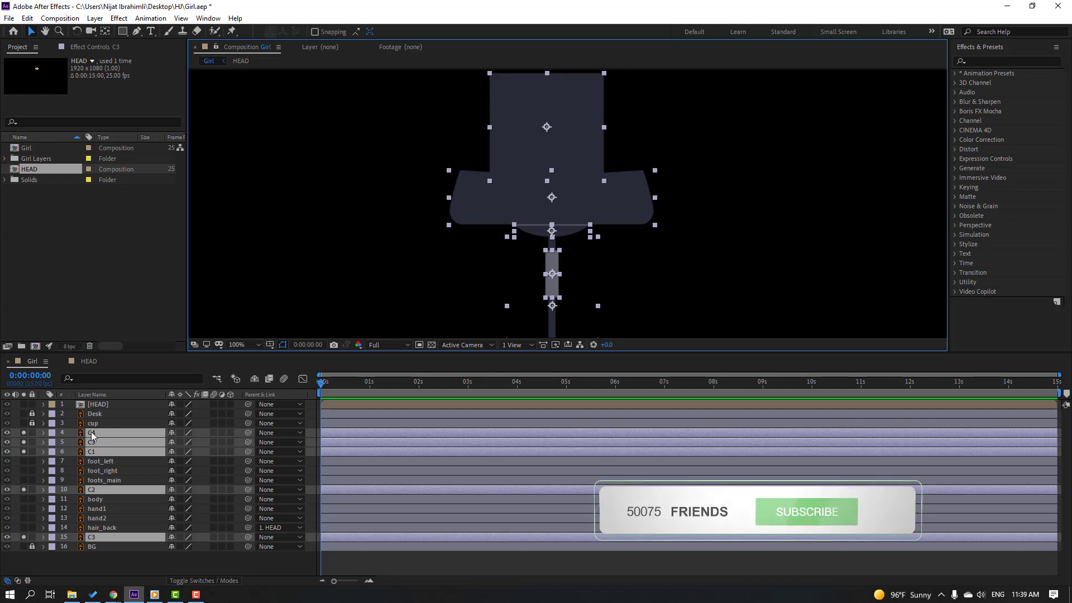
click(51, 436)
click(87, 246)
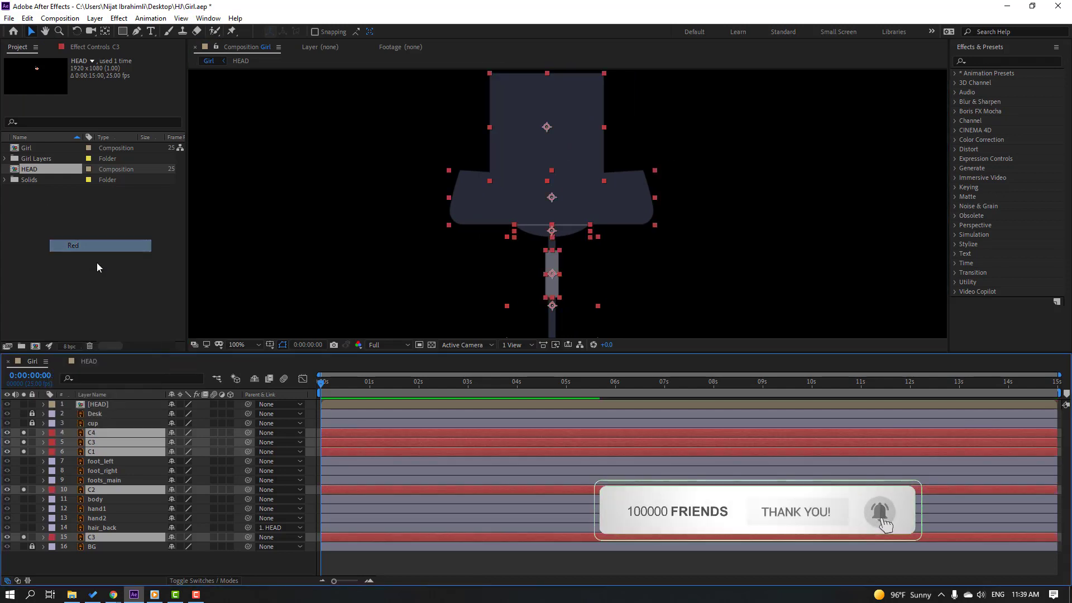
drag(24, 441, 22, 518)
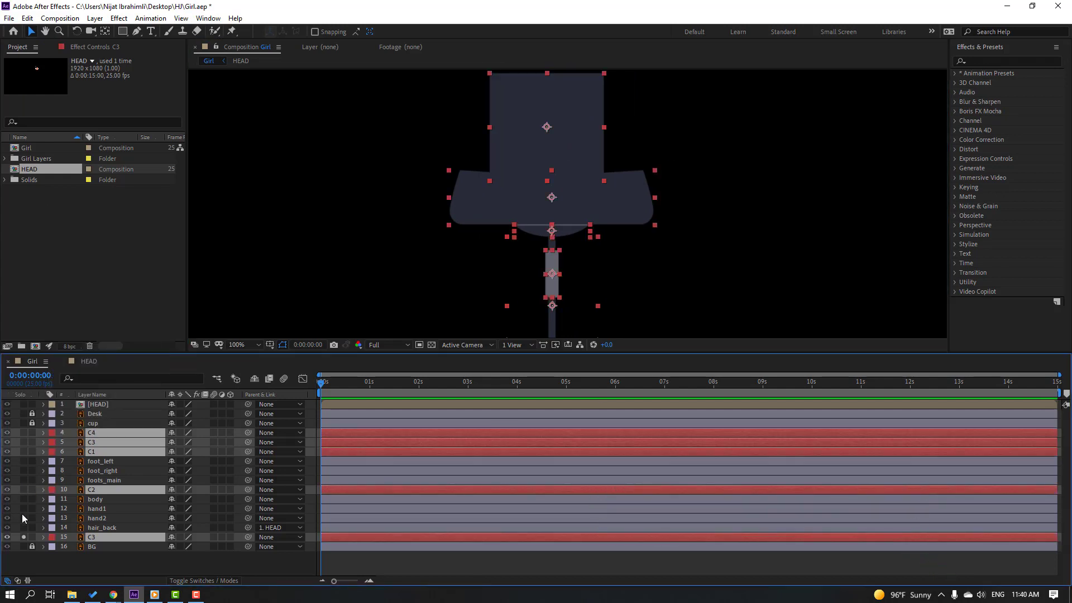
click(24, 537)
Solo body, drag its anchor to the bottom edge, then pick-whip it to foots_main.
click(56, 501)
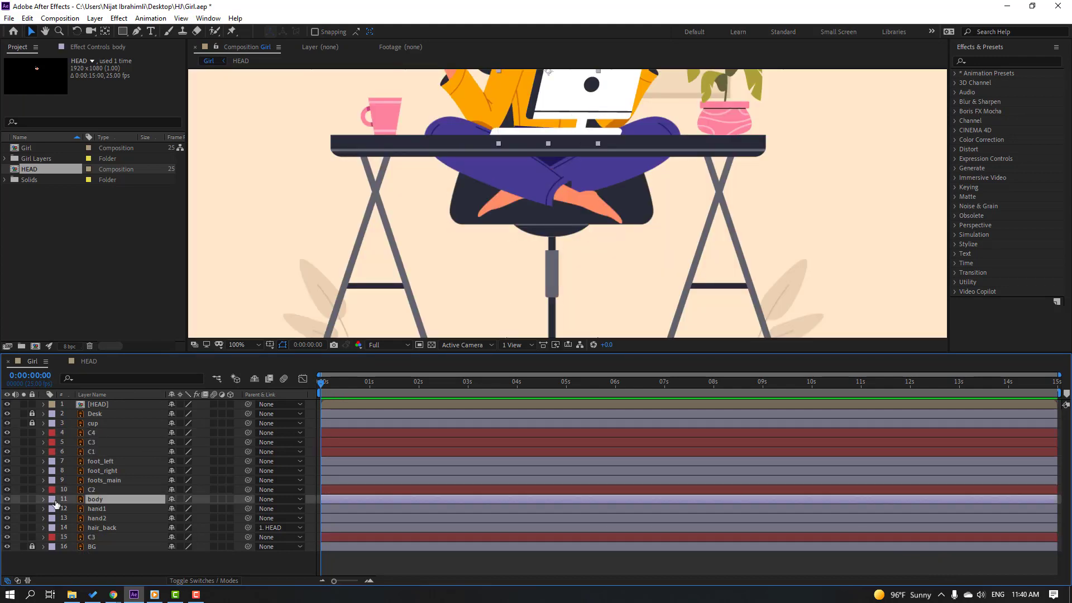
click(23, 498)
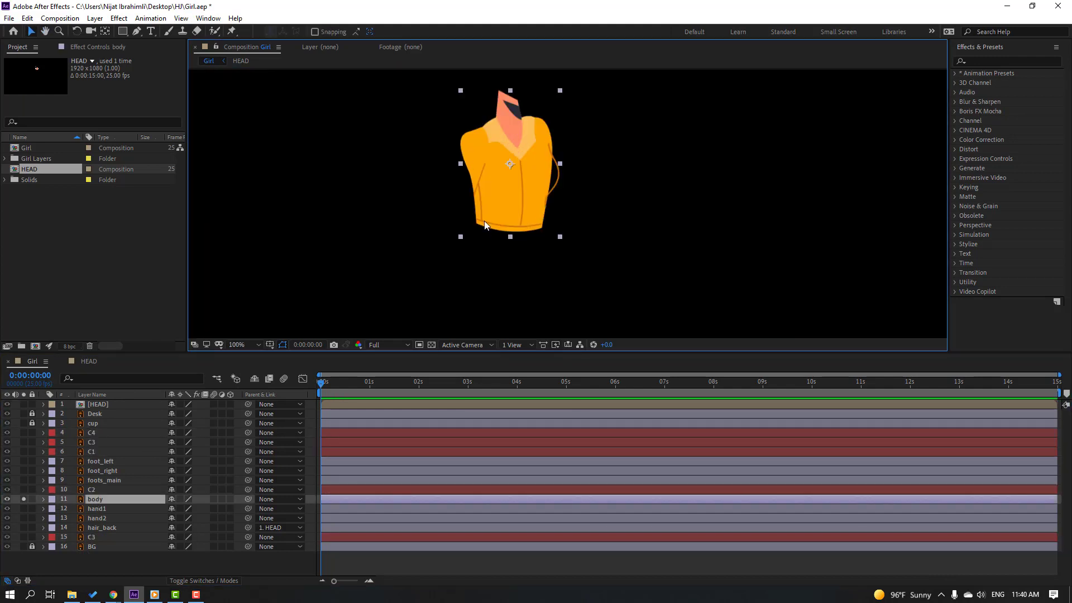
click(105, 32)
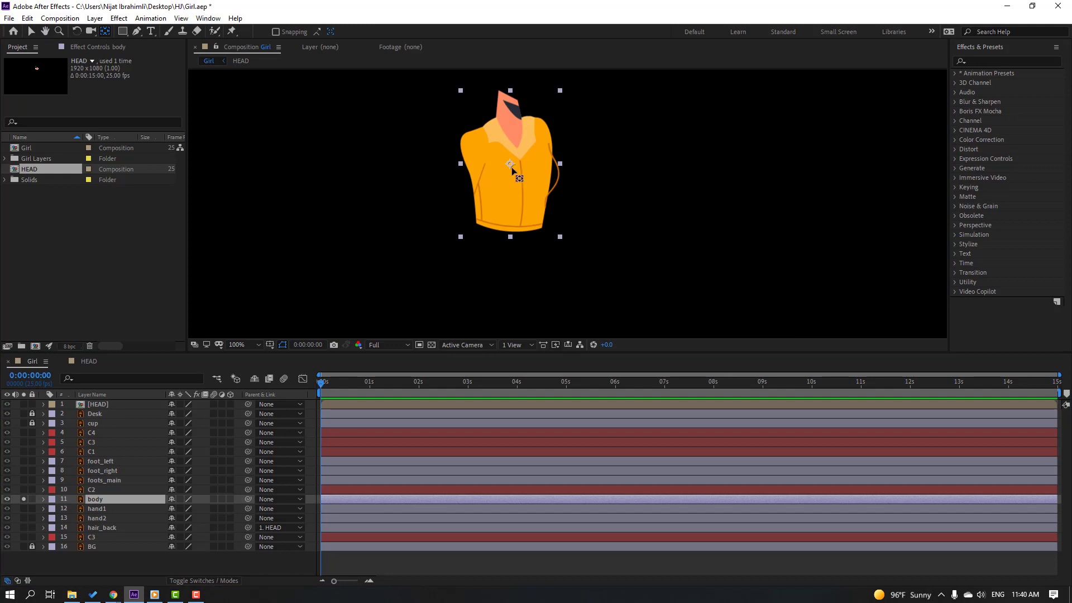
drag(511, 167, 511, 228)
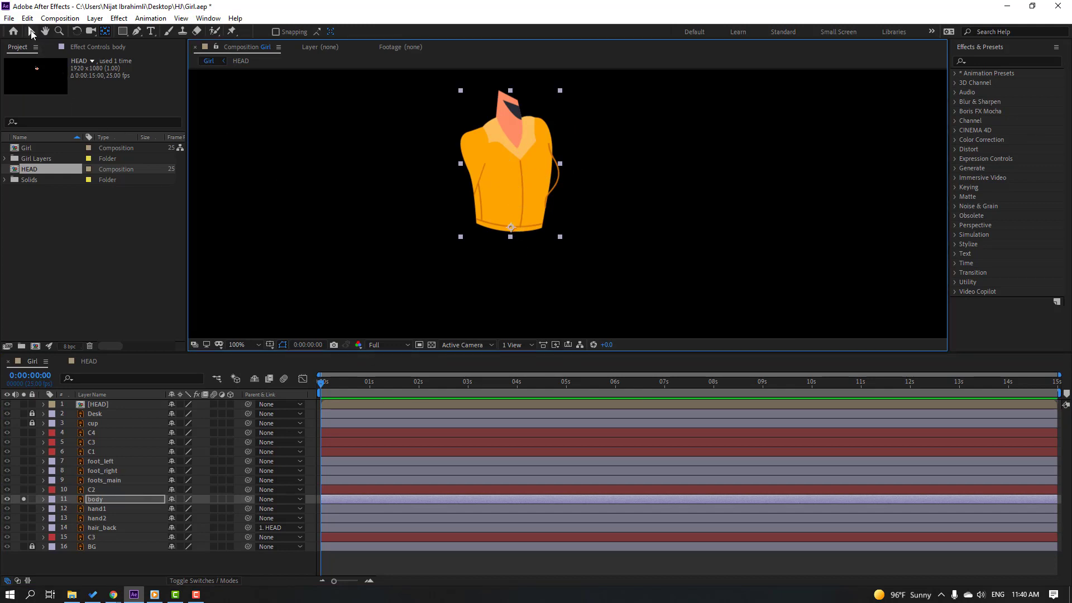
click(32, 33)
click(22, 499)
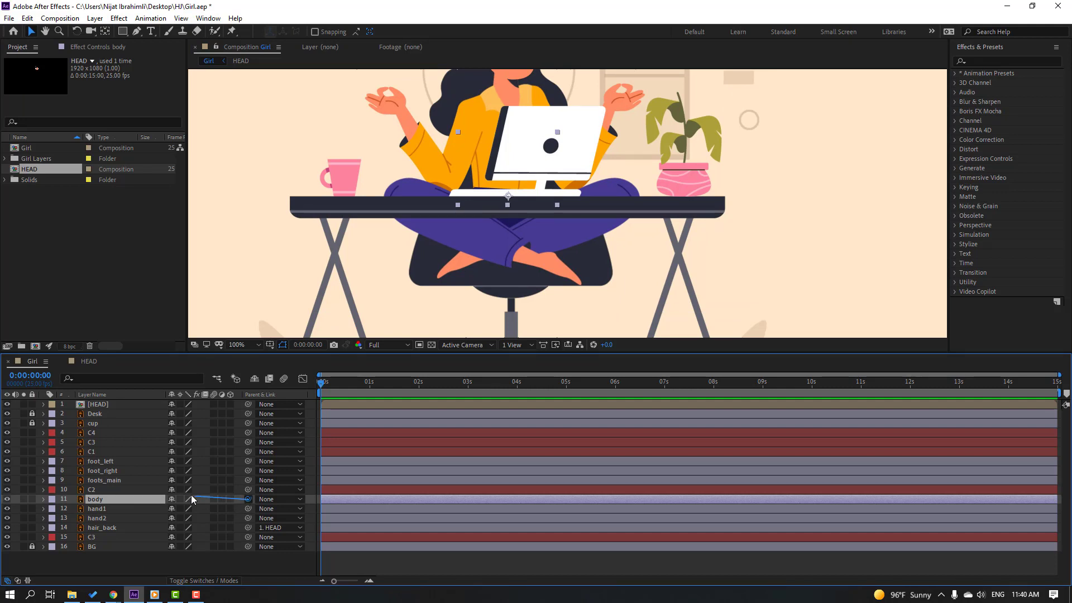
drag(191, 496, 106, 481)
Parent foot_right and foot_left to foots_main.
click(106, 482)
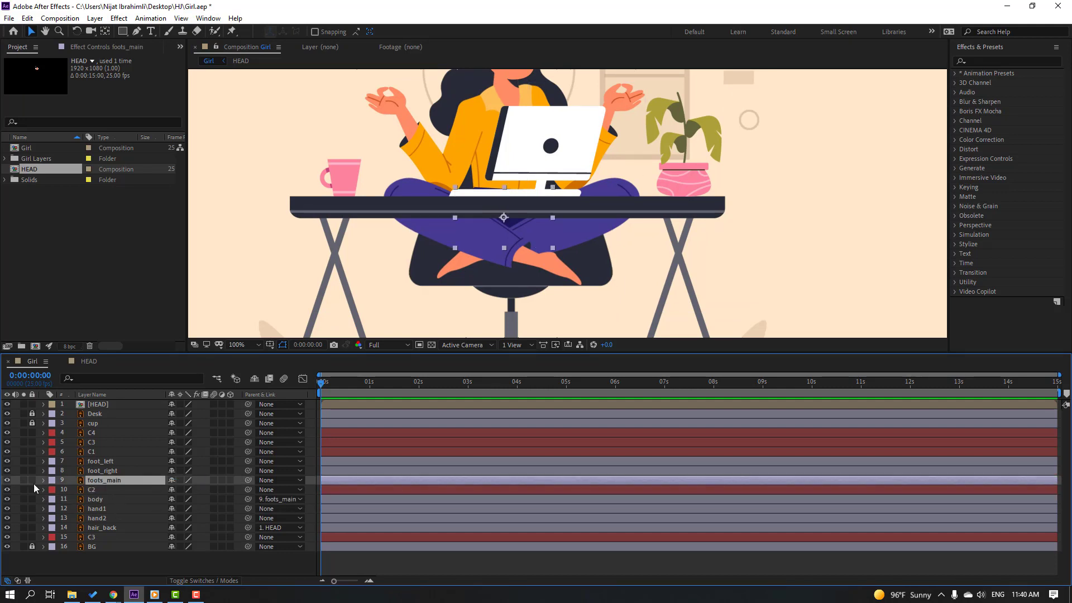
click(23, 480)
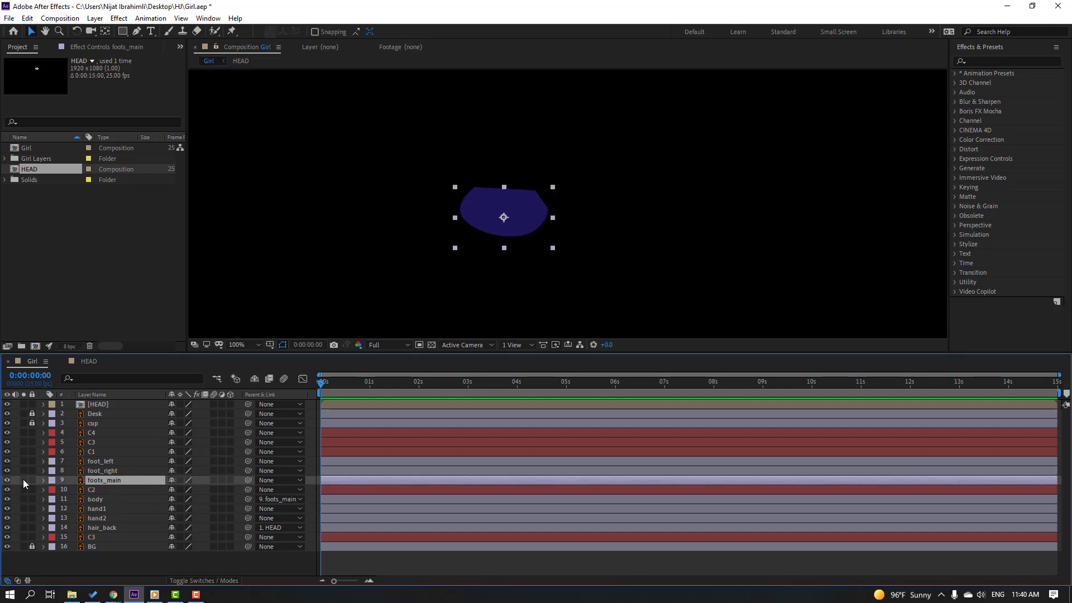
click(24, 480)
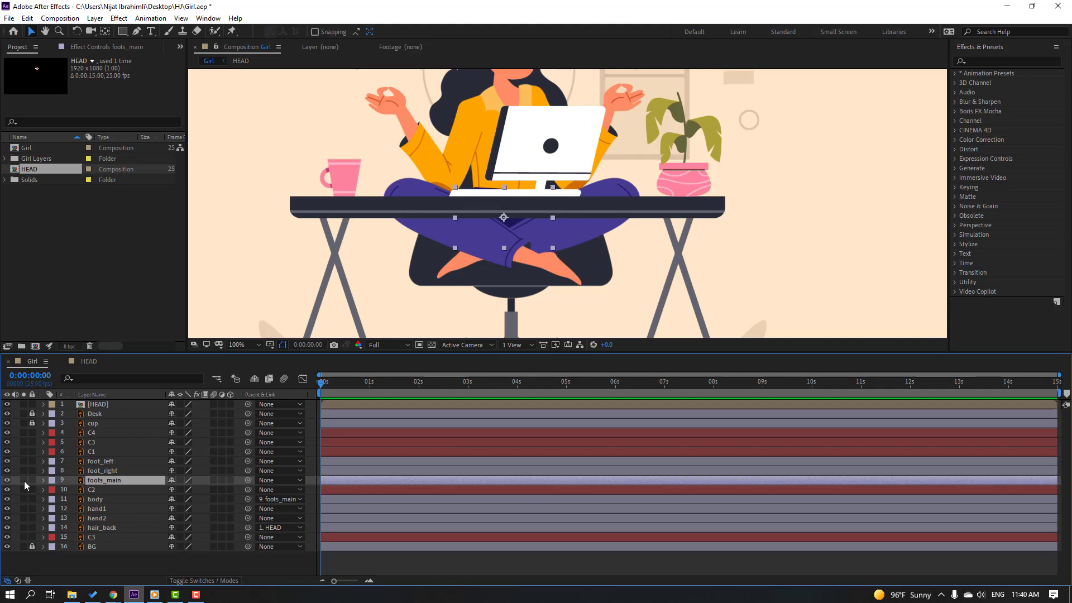
click(116, 472)
ctrl+click(109, 464)
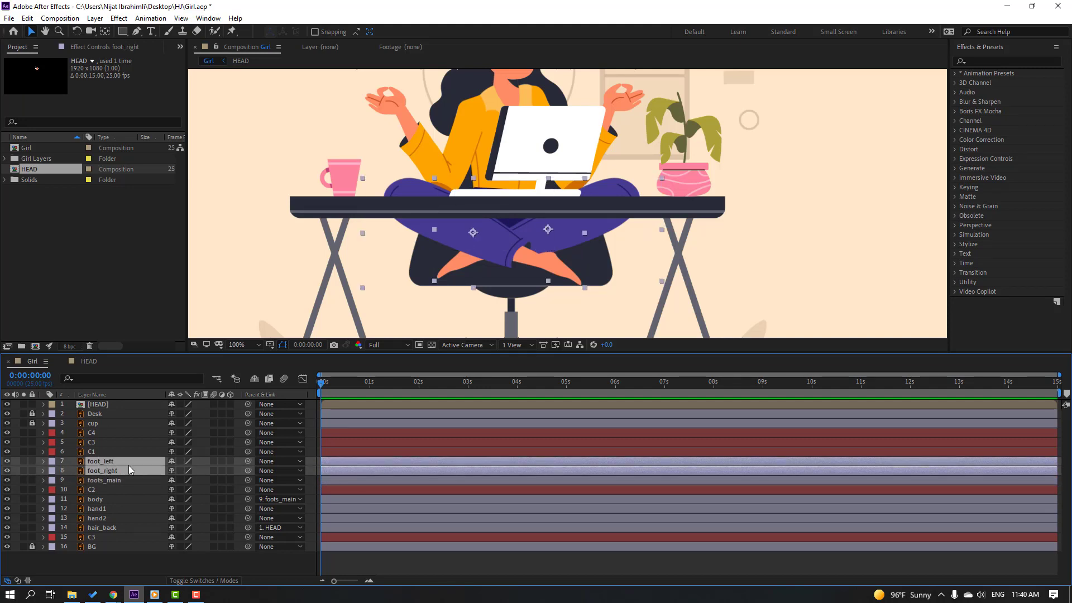
drag(225, 466, 117, 482)
click(109, 560)
Move foot_right's anchor point up to its upper thigh end with Pan Behind.
click(102, 474)
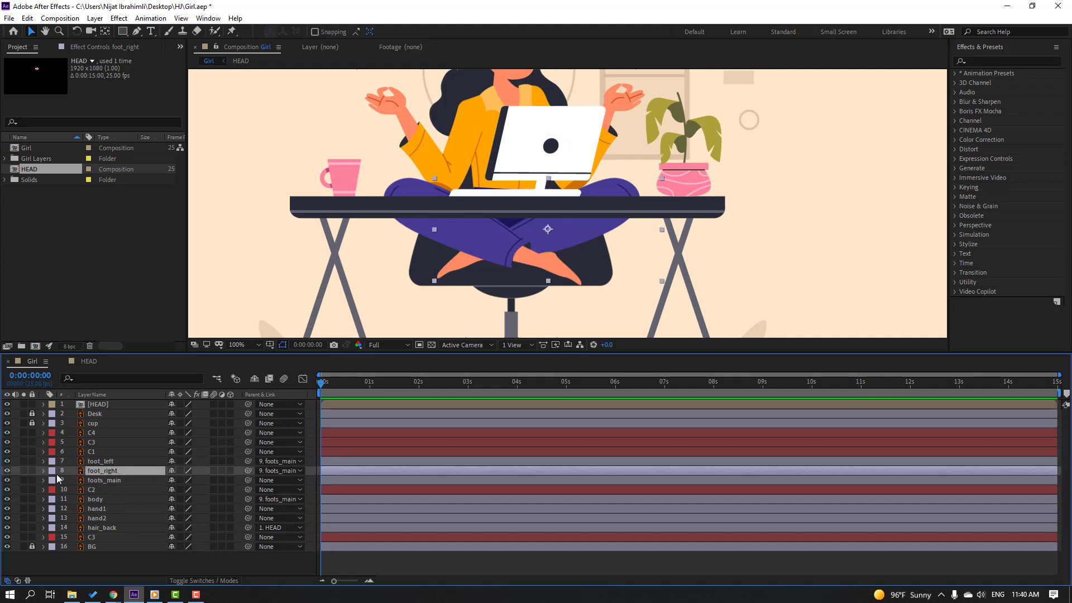
click(24, 470)
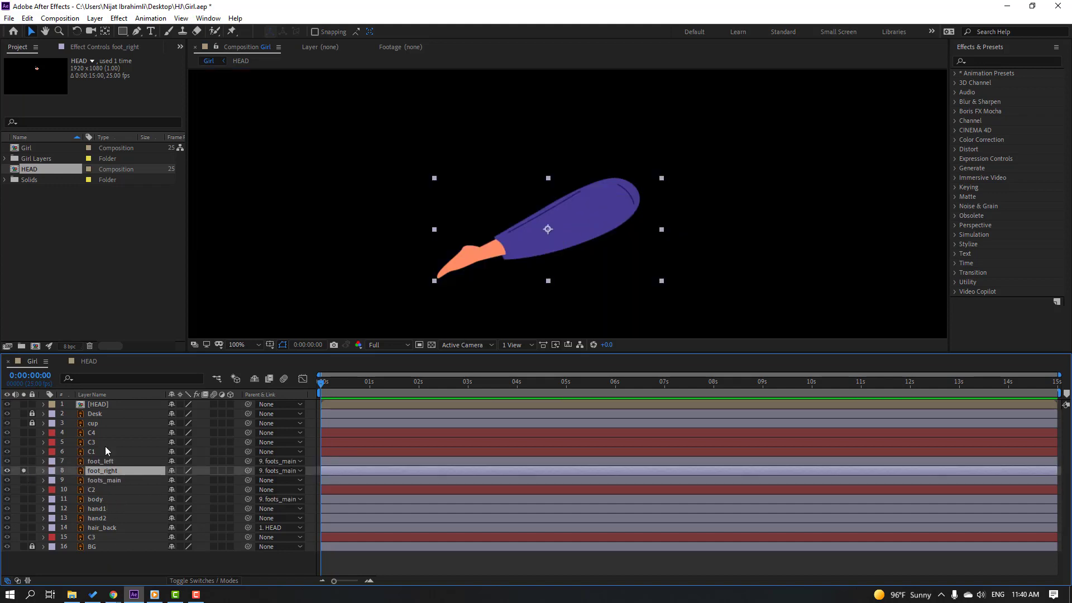
click(104, 32)
drag(560, 229, 616, 192)
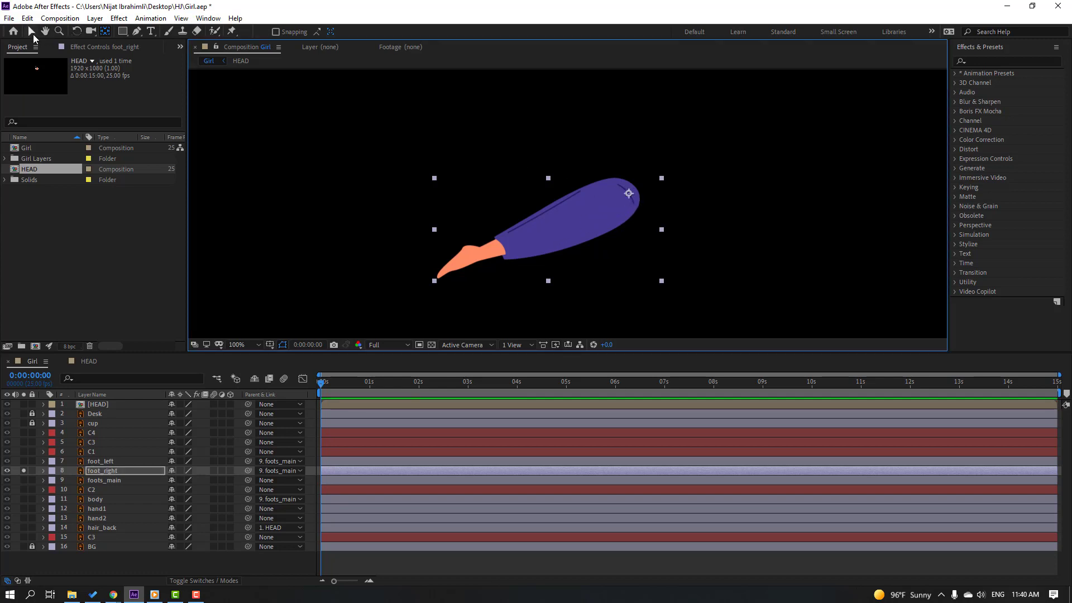
click(32, 32)
click(24, 470)
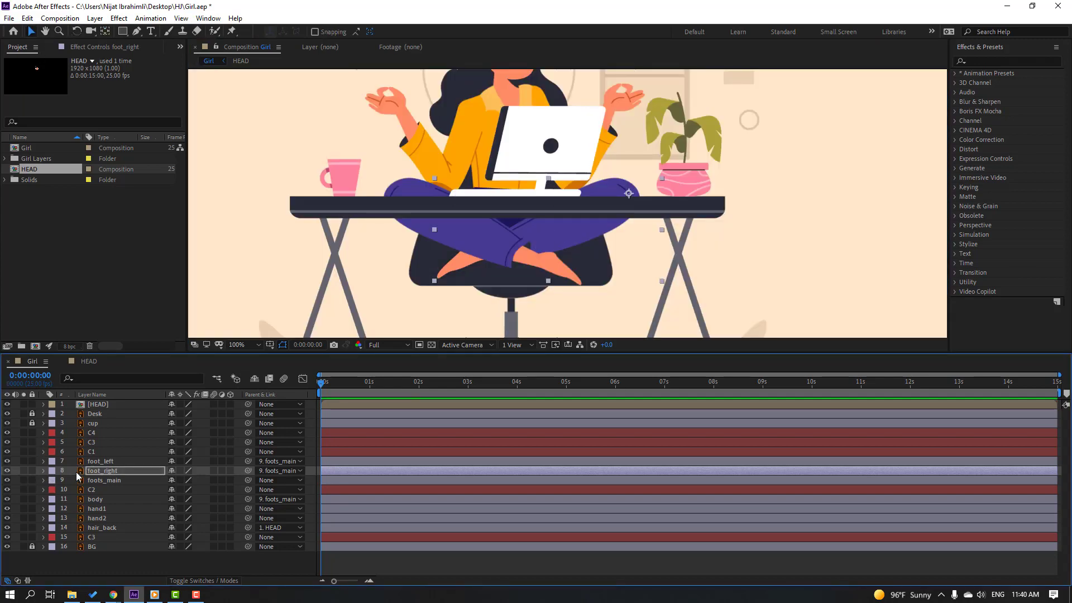
Move foot_left's anchor point up to its upper thigh end with Pan Behind.
click(84, 462)
click(24, 461)
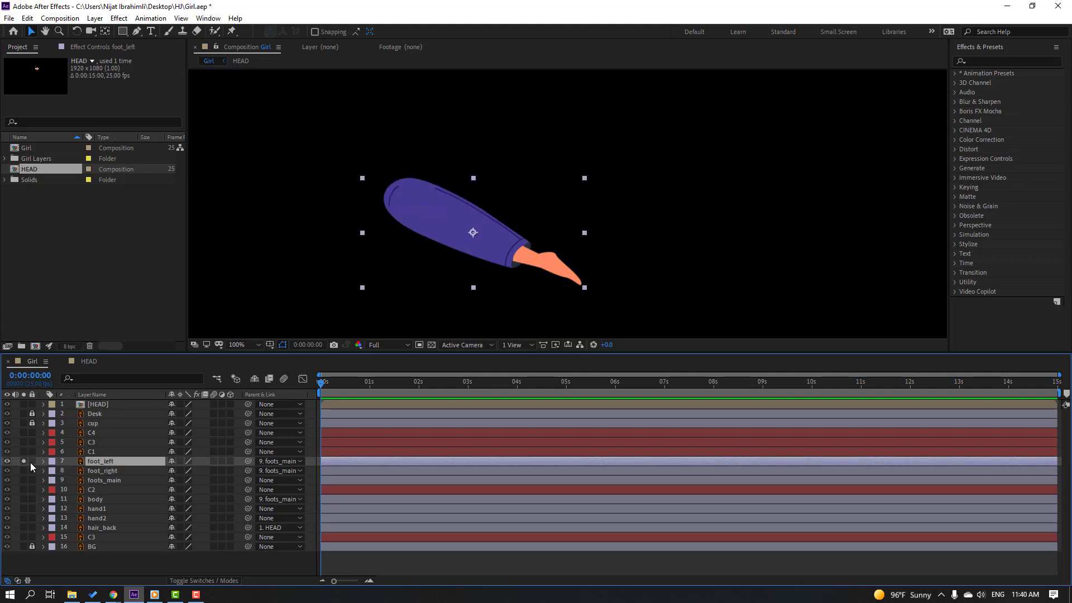
click(105, 35)
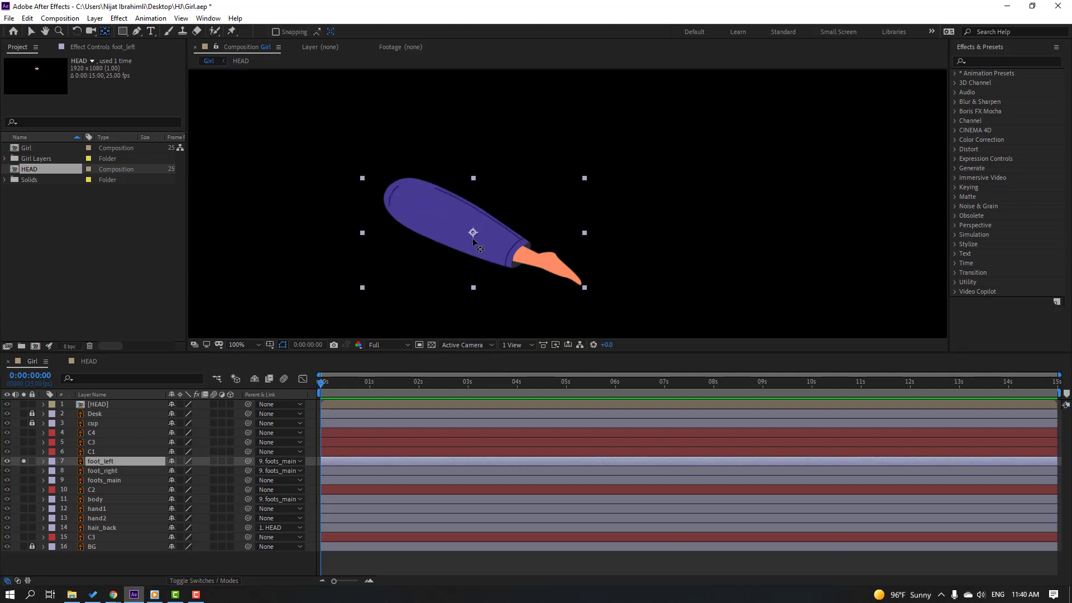
drag(474, 239, 398, 198)
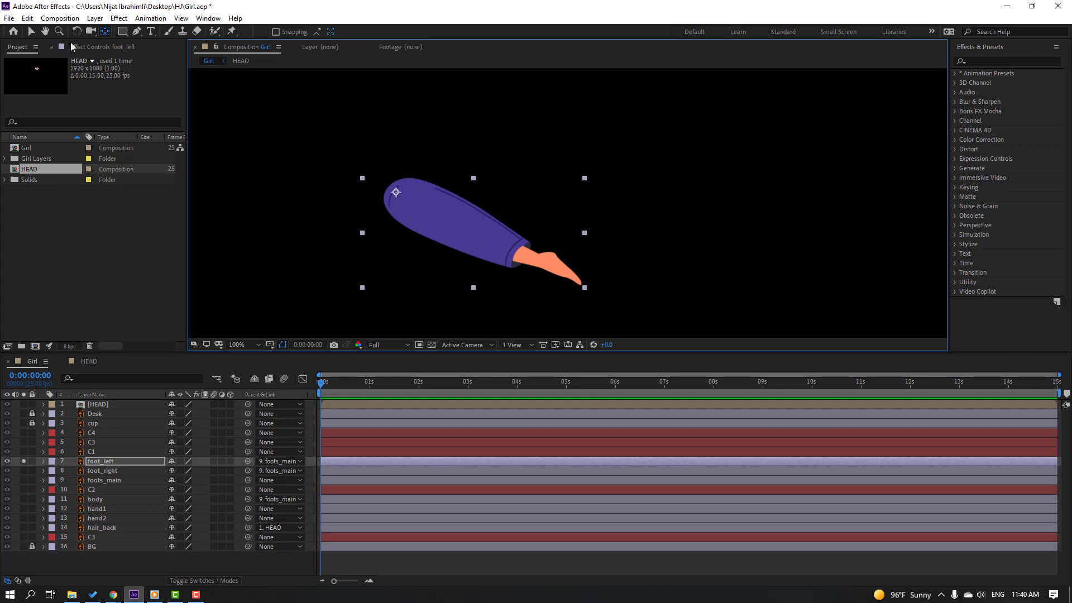
click(31, 32)
click(25, 461)
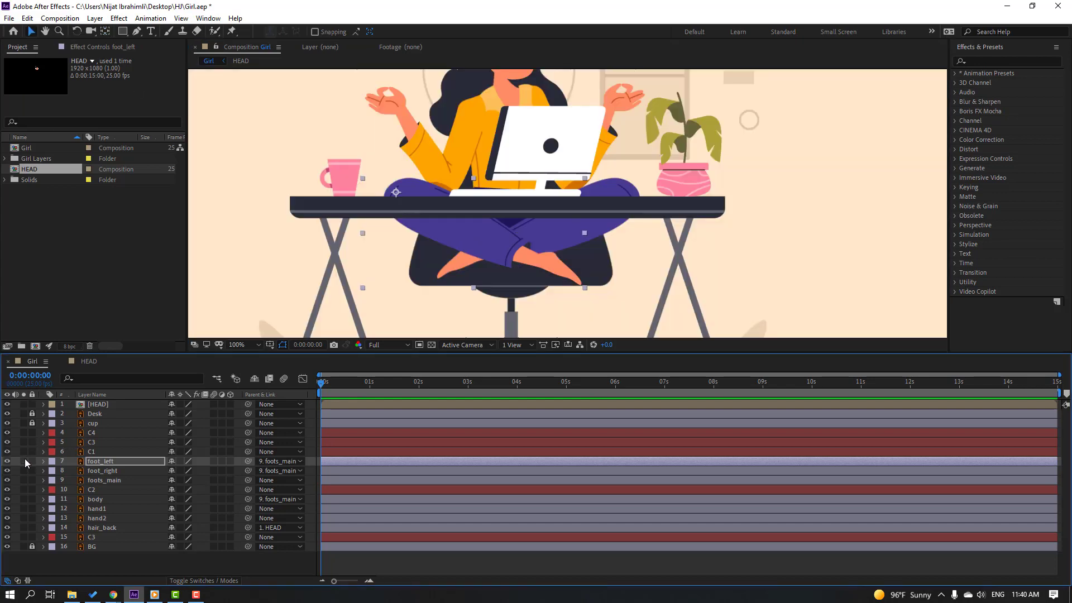
click(101, 404)
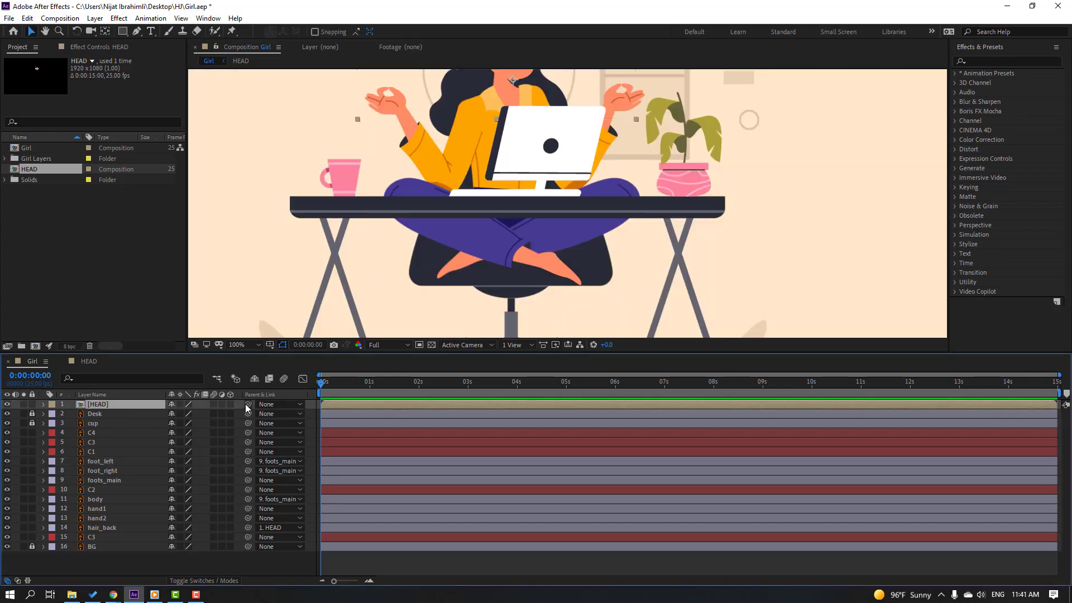
Pick-whip HEAD, hand1 and hand2 to the body layer as parent.
drag(248, 404, 104, 501)
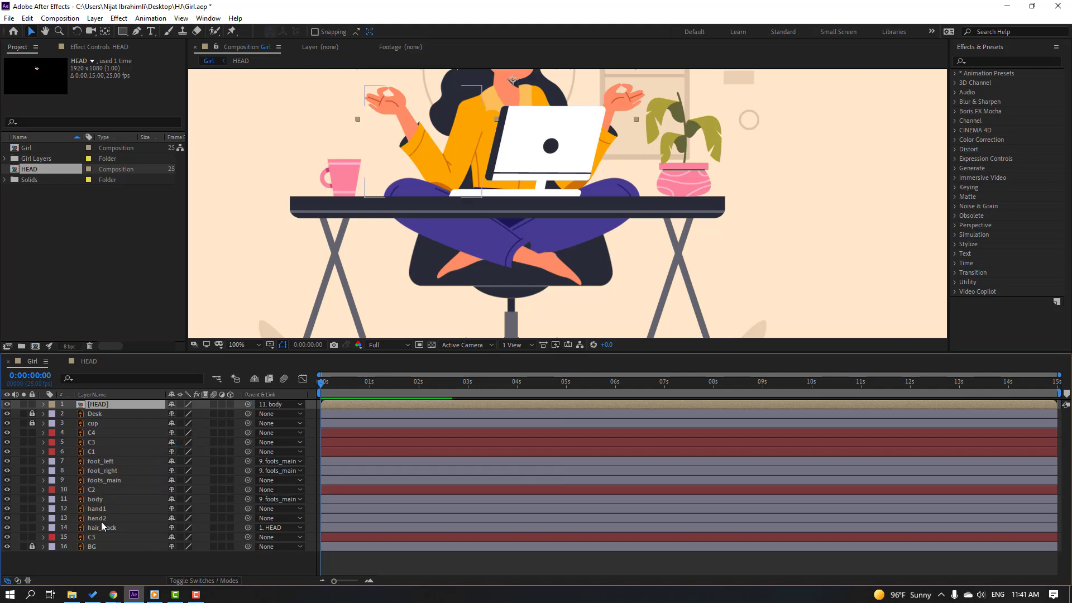
click(97, 509)
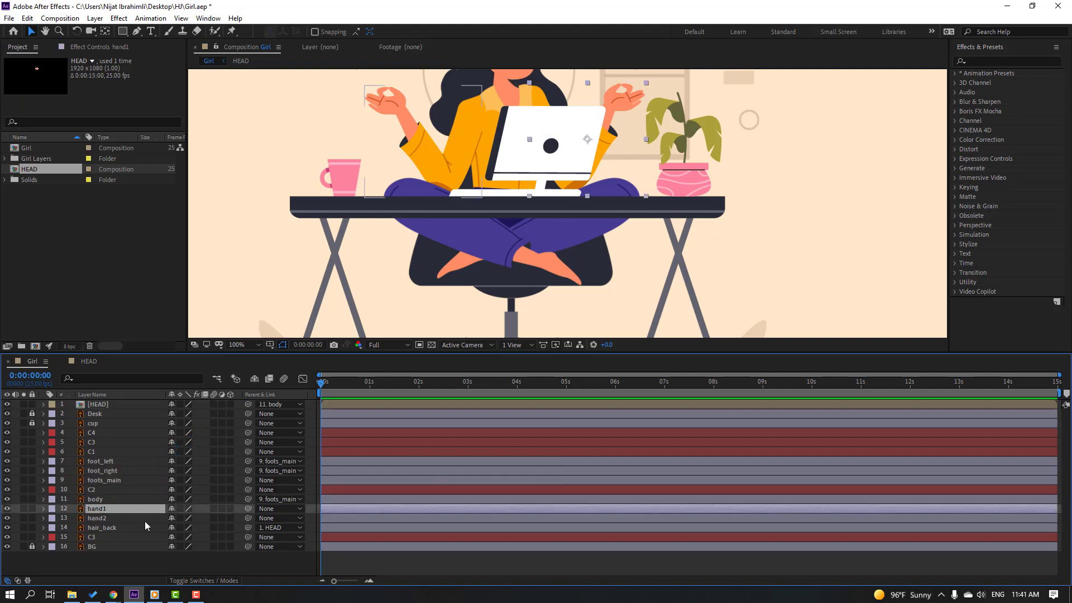
ctrl+click(95, 521)
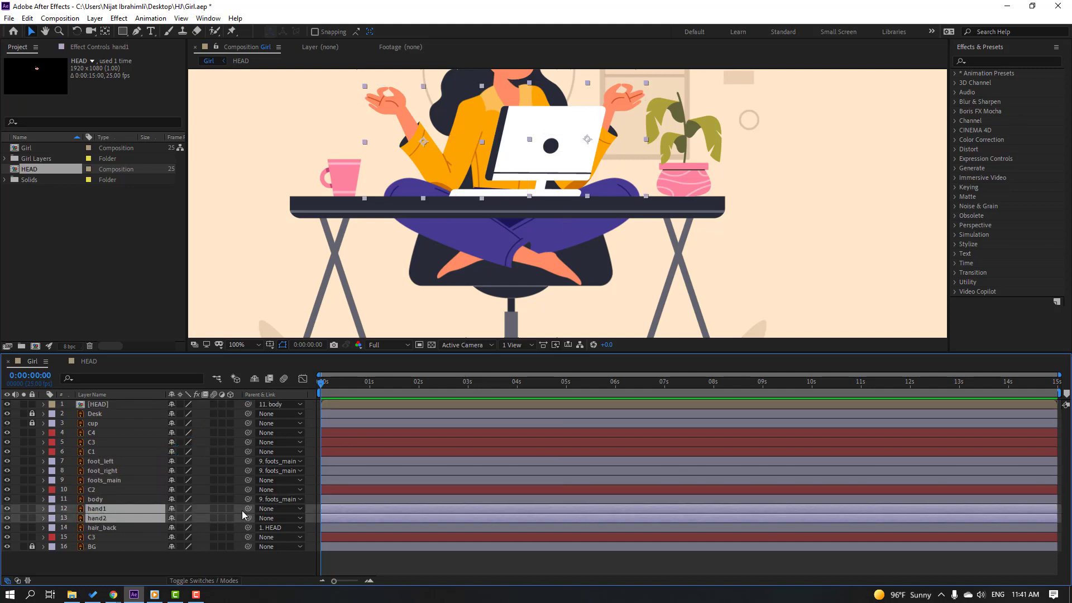
drag(112, 512, 94, 500)
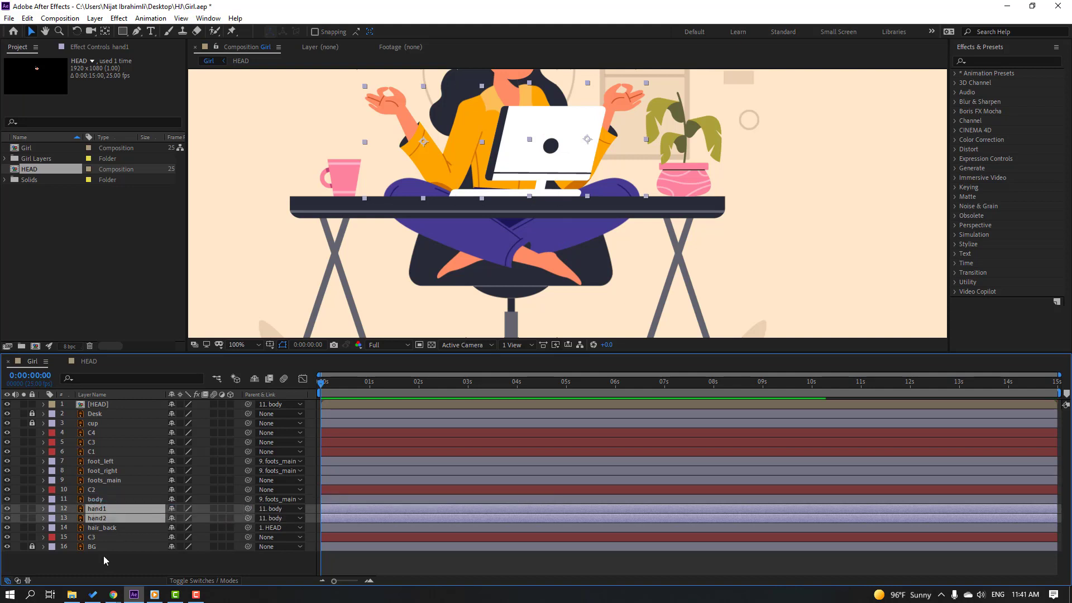
Solo the hand1 layer and place Puppet Position pins along its arm.
click(23, 509)
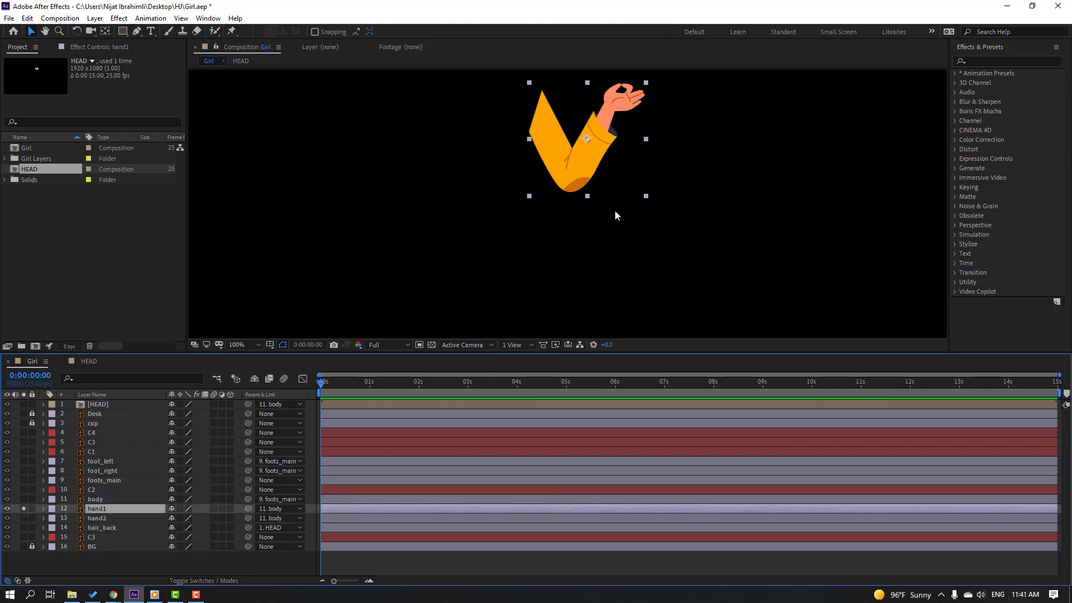
click(233, 32)
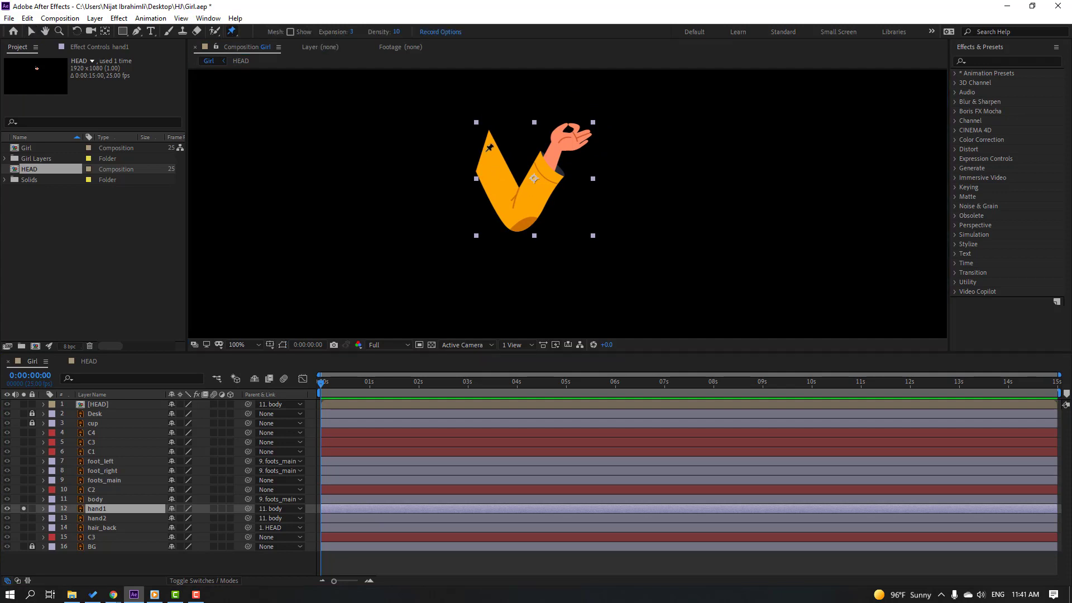
click(486, 151)
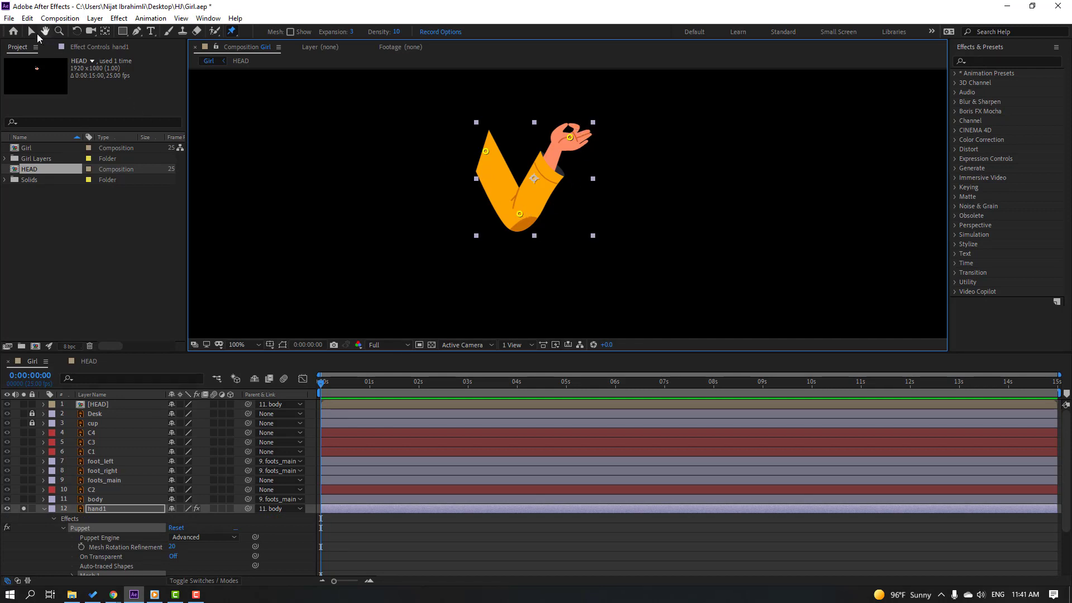
click(32, 31)
Switch hand1's Puppet Engine to Legacy, accepting the engine change warning.
click(96, 539)
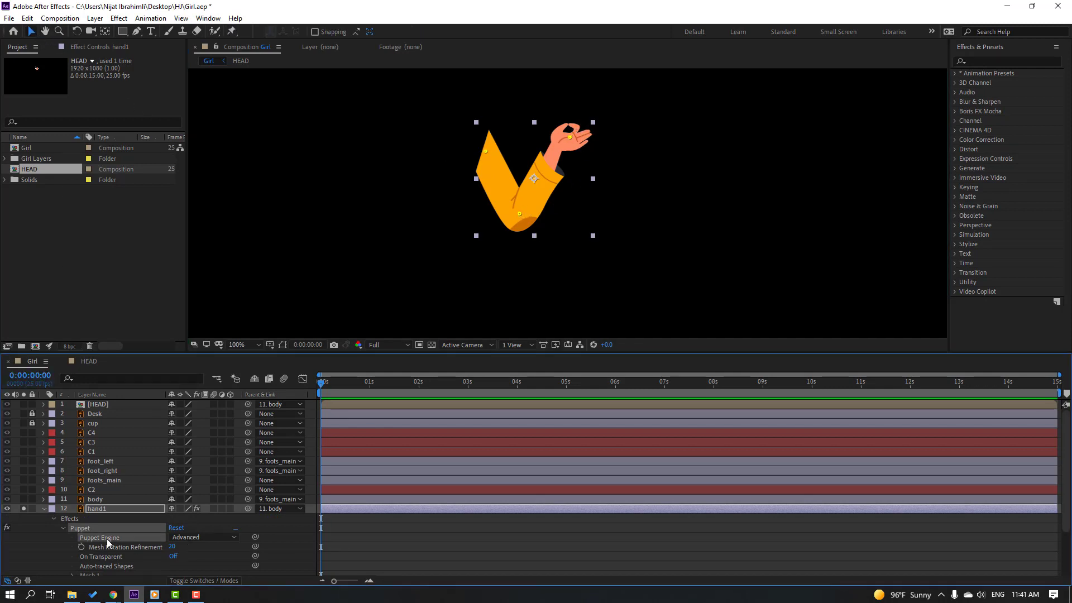
click(193, 538)
click(196, 552)
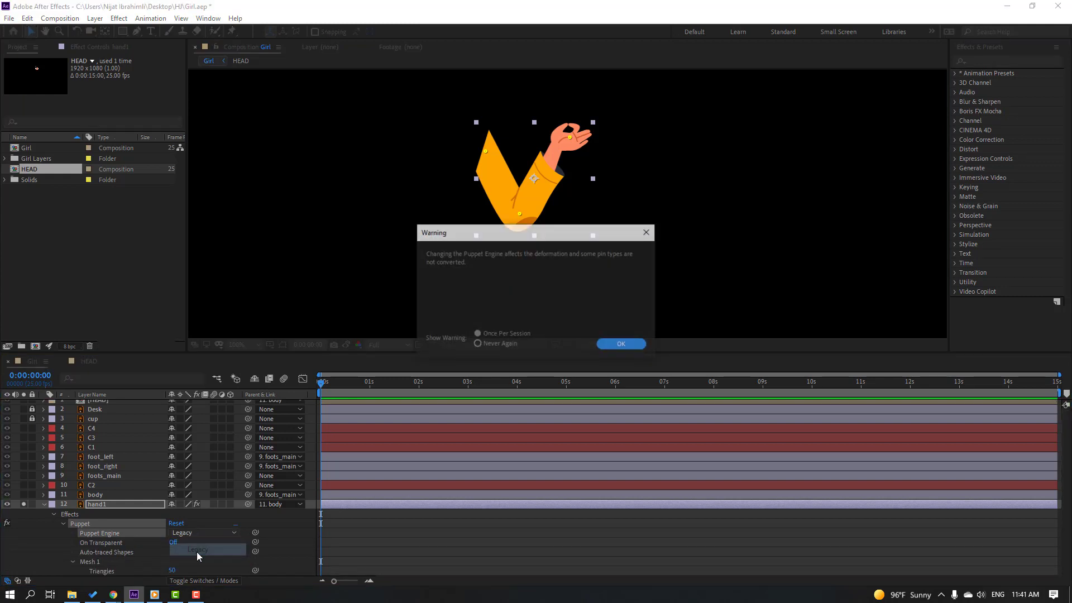
click(626, 345)
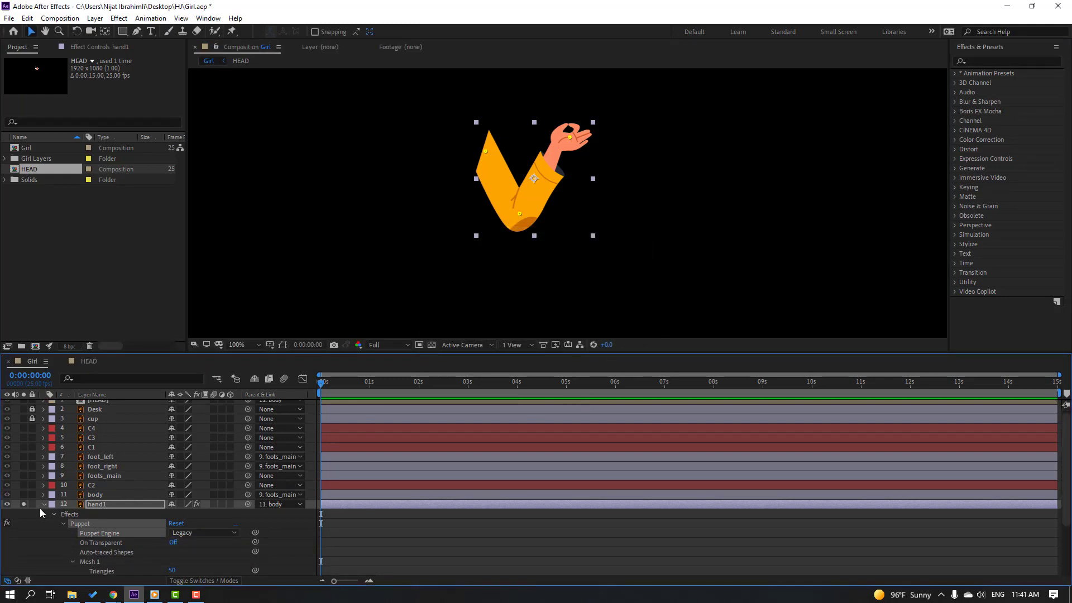
Collapse hand1's puppet properties, then select and solo the hand2 layer.
click(43, 505)
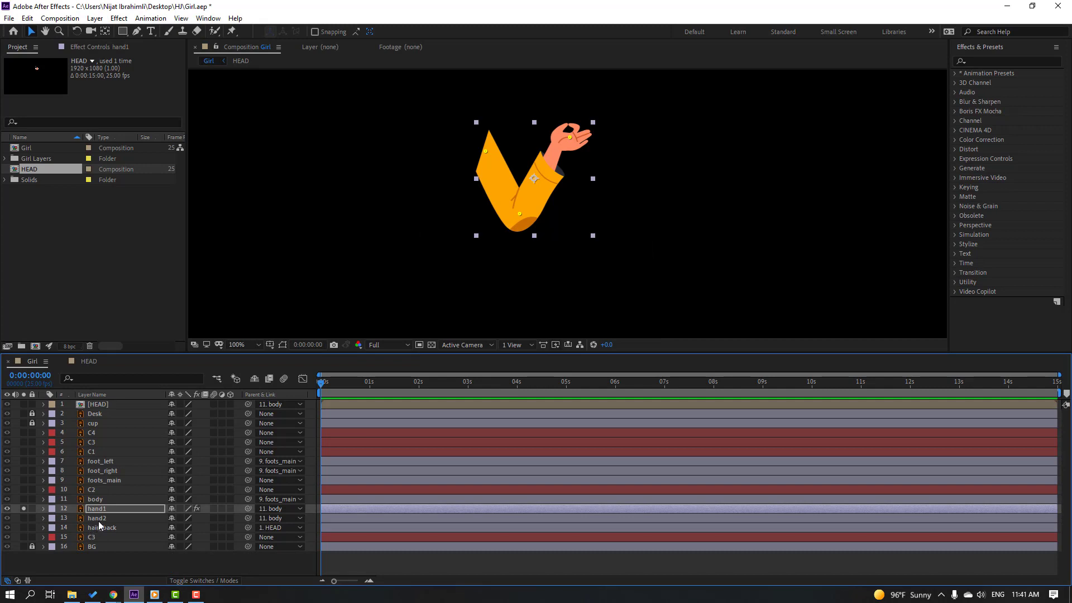
click(95, 519)
click(24, 519)
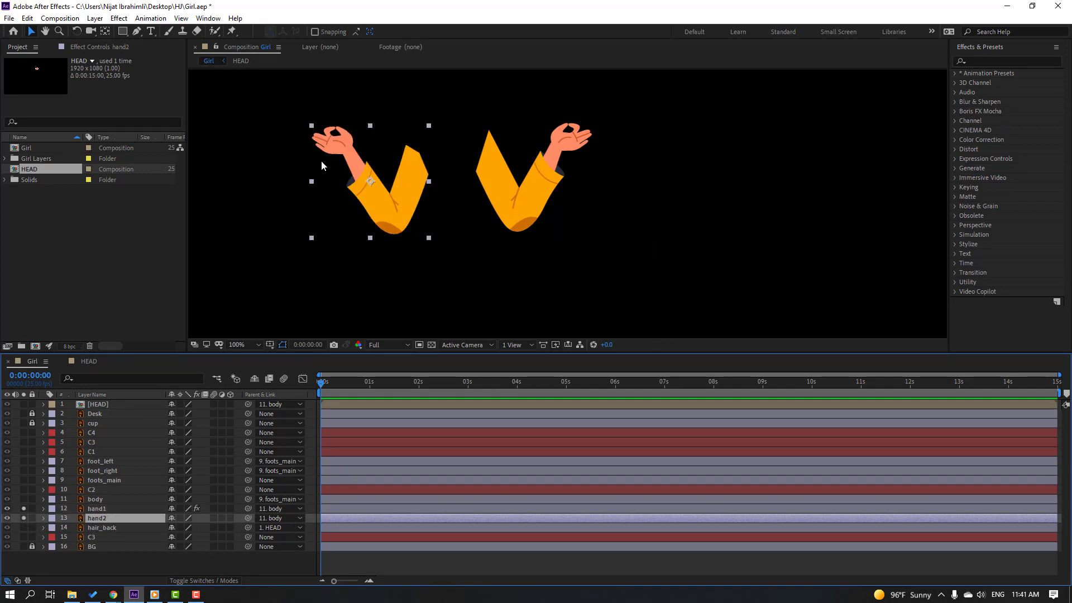
Place Puppet Position pins along the hand2 arm.
click(233, 31)
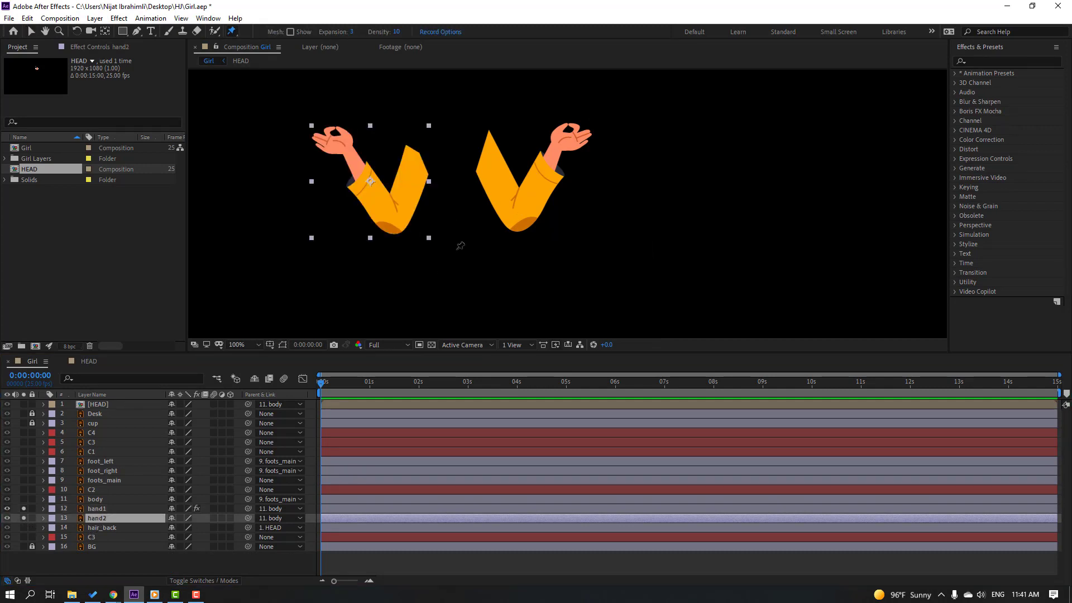
click(416, 163)
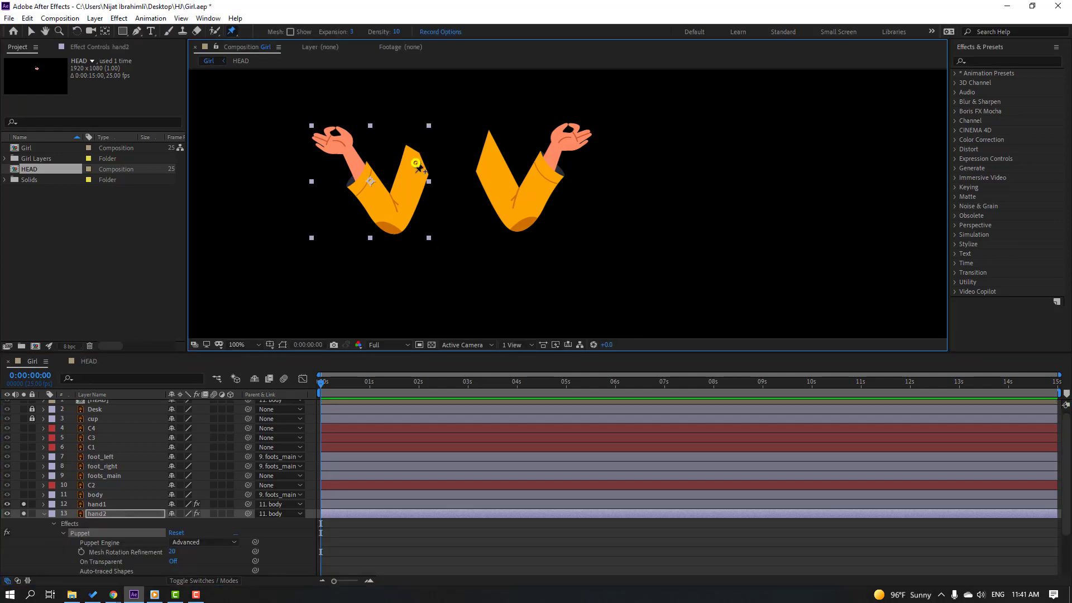
click(395, 215)
click(32, 32)
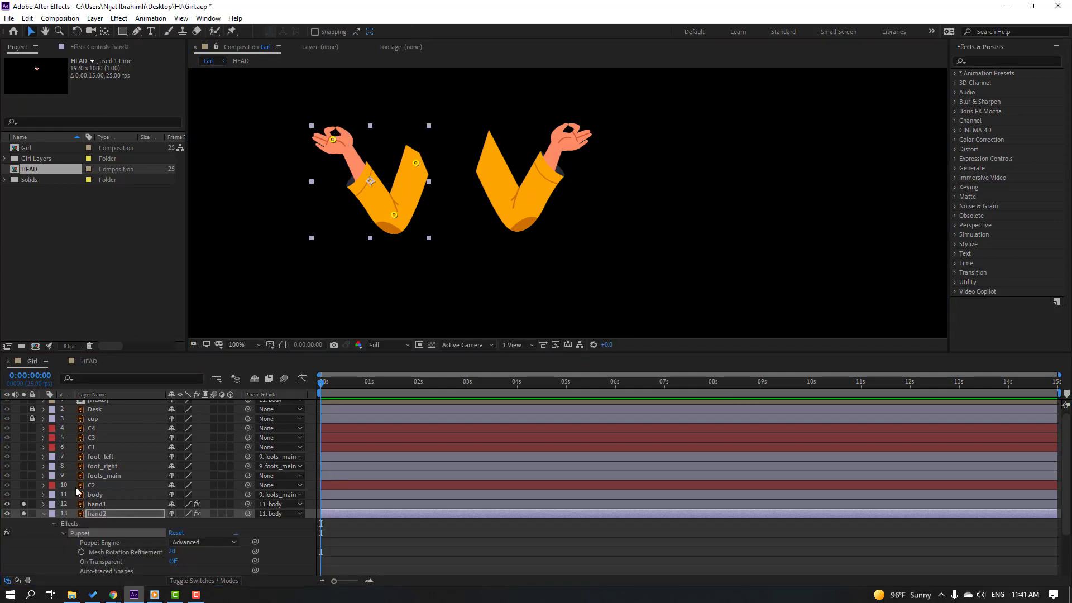
Set hand2's Puppet Engine to Legacy and collapse its puppet properties.
click(182, 542)
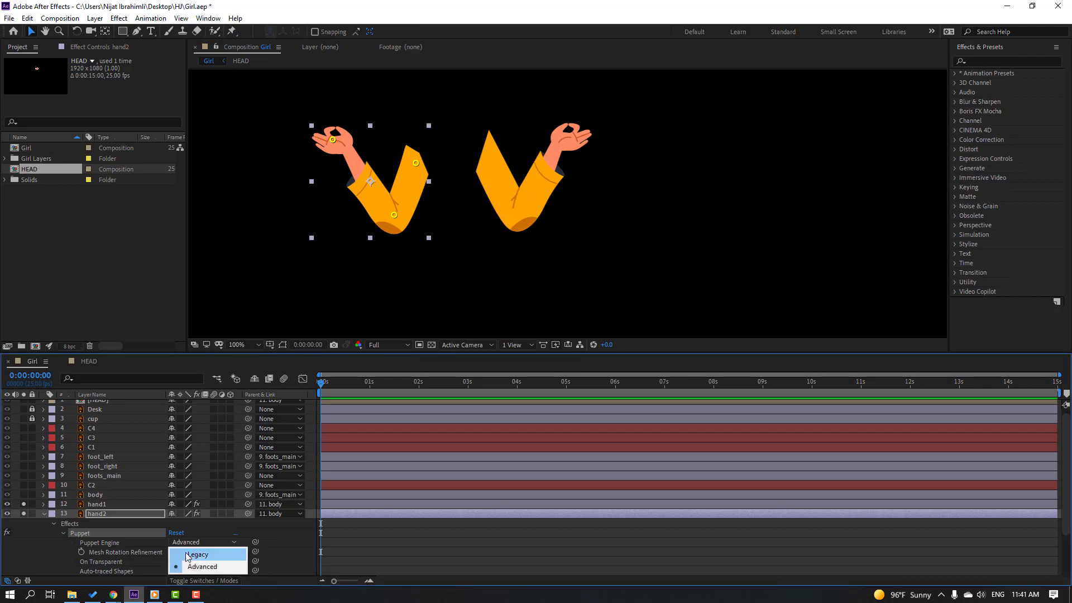
click(187, 554)
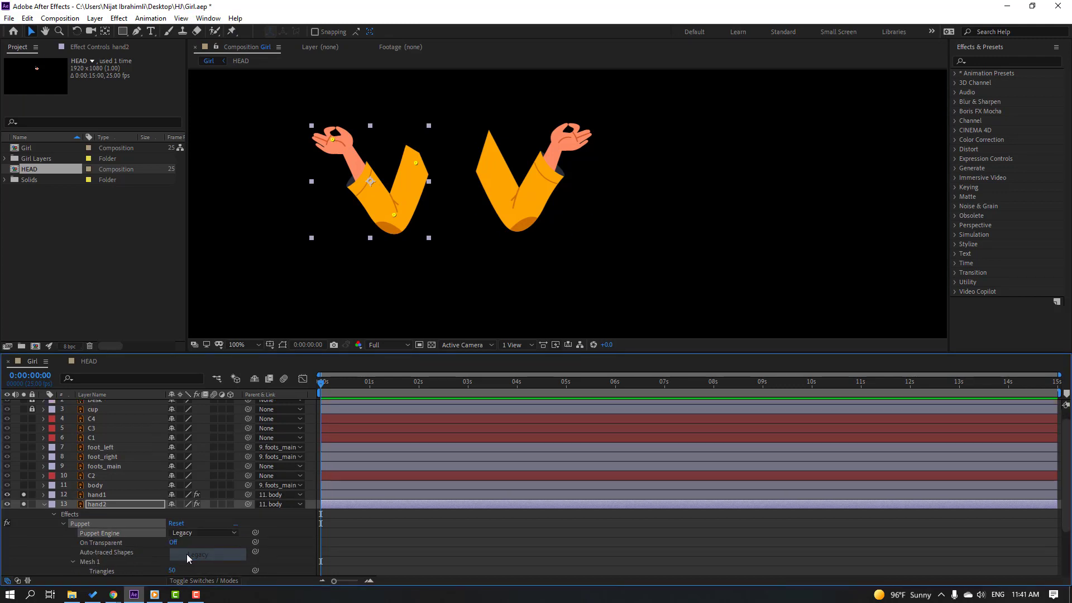
click(43, 505)
click(208, 18)
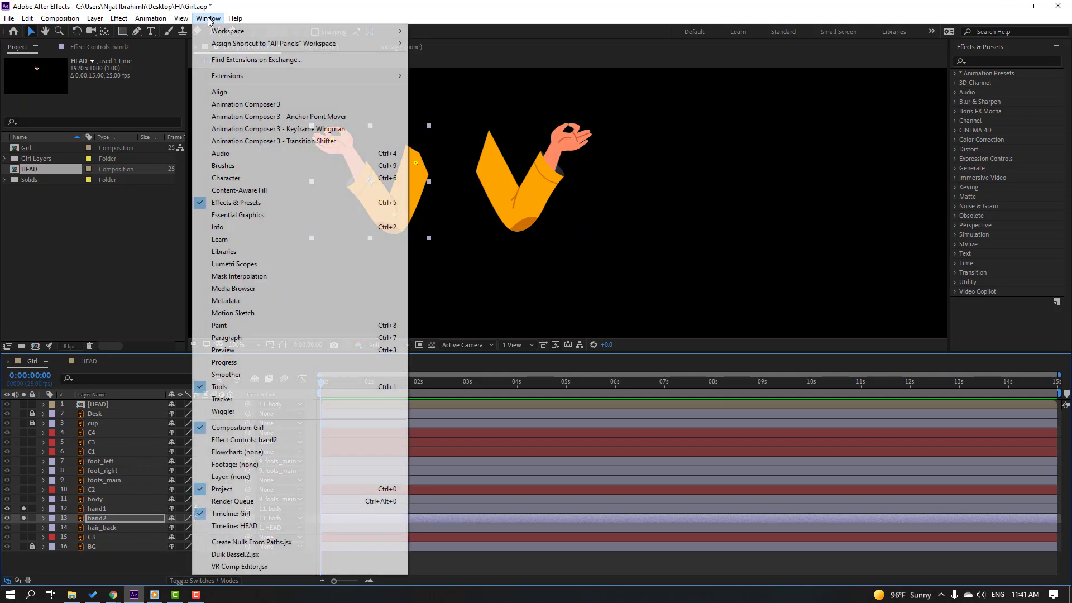
Launch Duik Bassel.2's Rigging tools and show hand1's Puppet effect in Effect Controls.
click(244, 554)
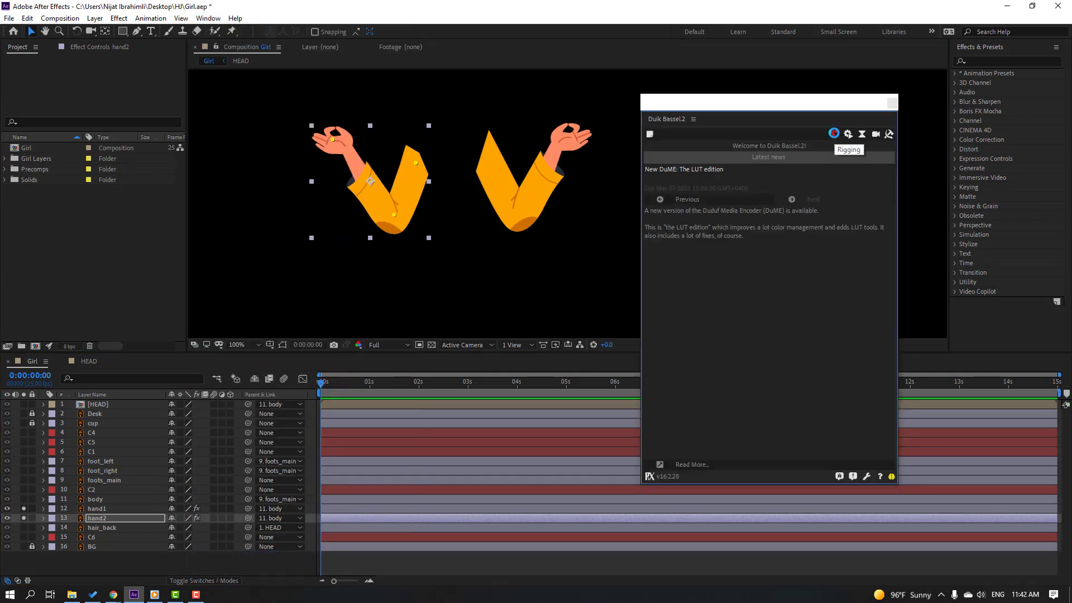
click(835, 135)
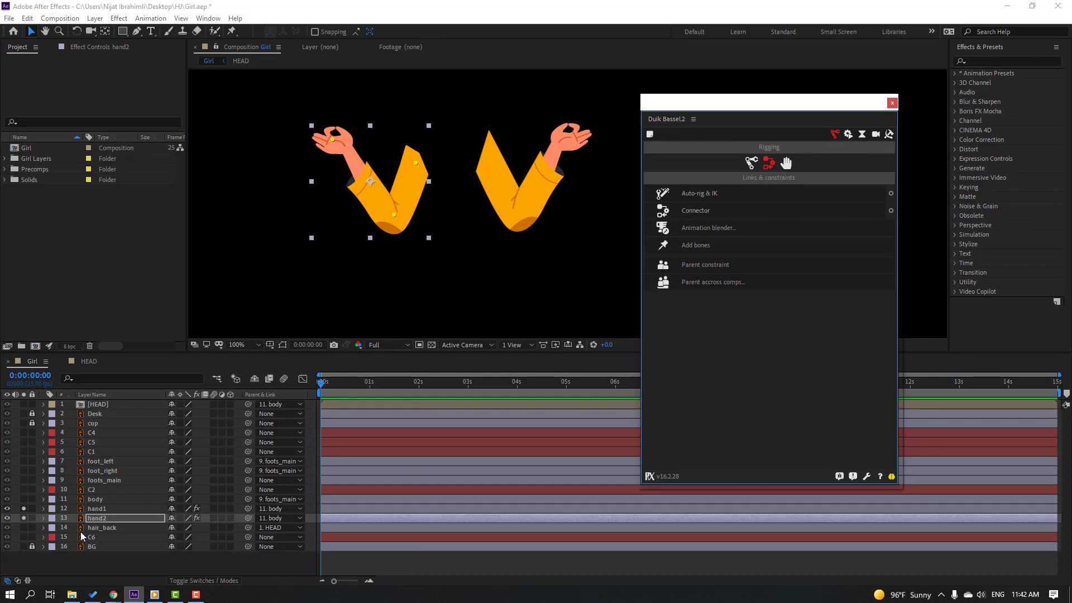
click(97, 510)
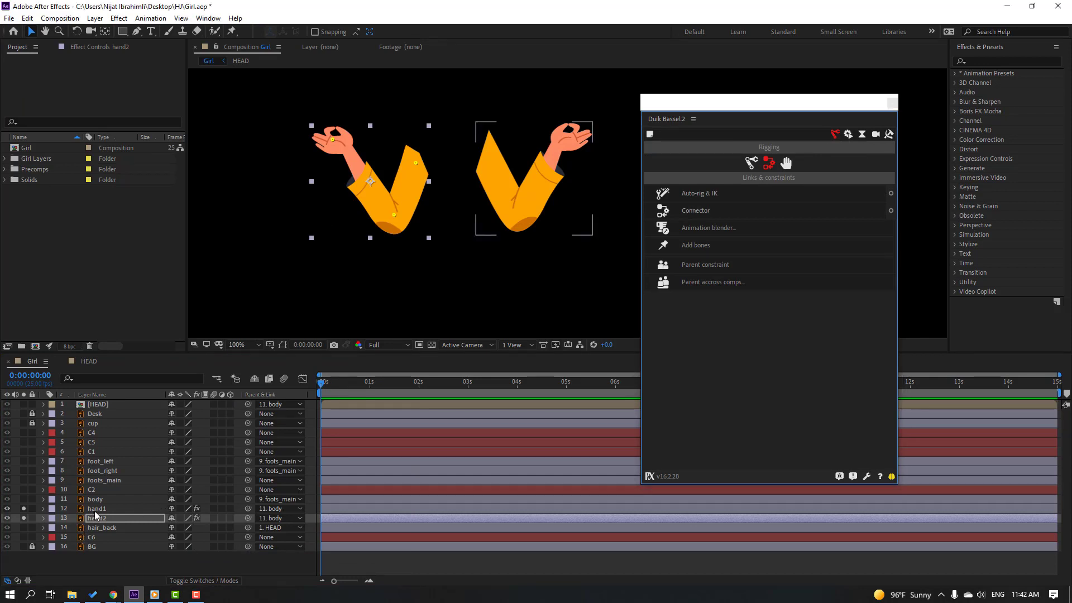
click(92, 47)
Add Duik bones to hand1's puppet pins and parent Pin 3 to Pin 2 to Pin 1.
click(32, 70)
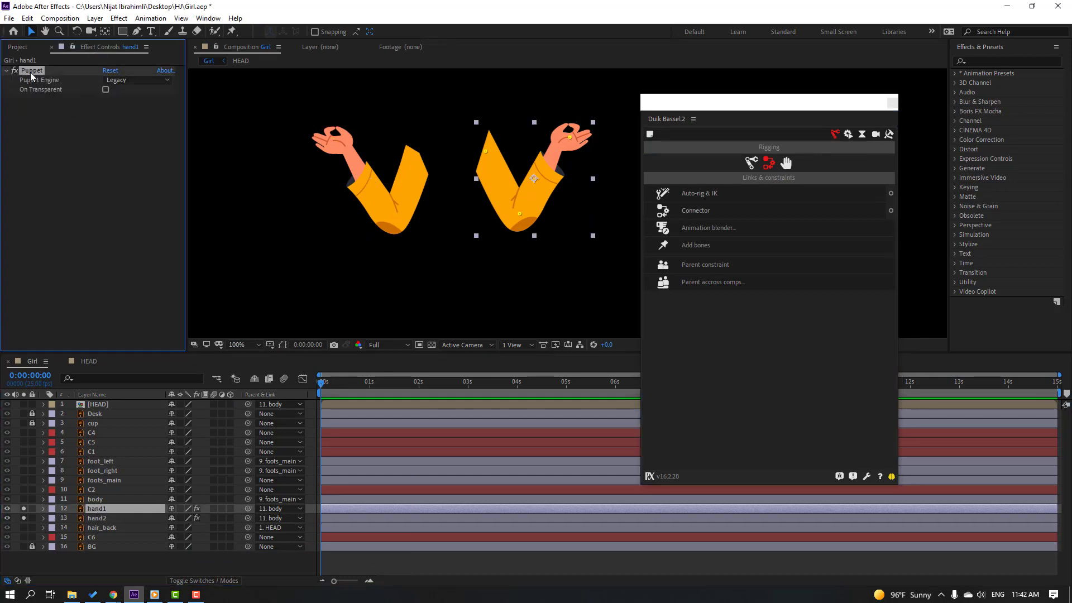
click(708, 246)
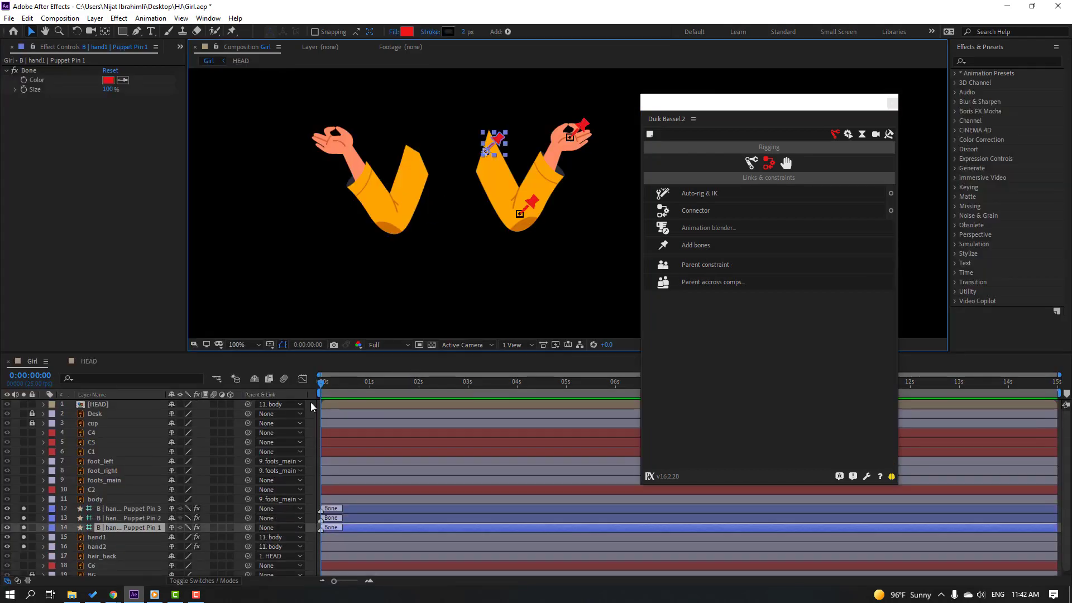
click(140, 511)
drag(248, 510, 112, 518)
click(151, 518)
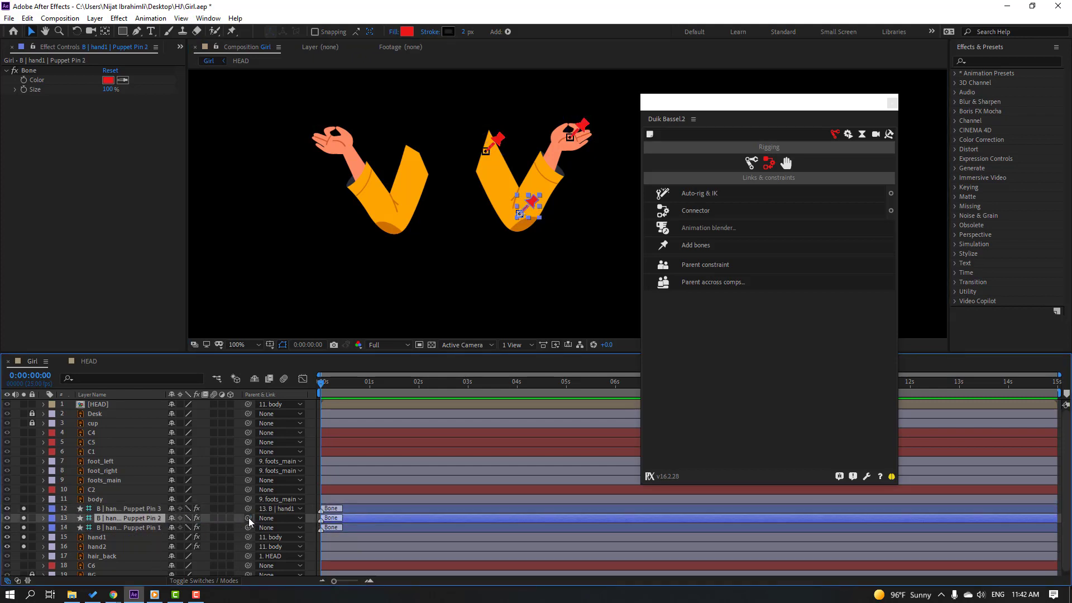
drag(248, 518, 153, 529)
Auto-rig the three hand1 bones with an IK controller and test the arm bend.
click(147, 527)
ctrl+click(148, 519)
ctrl+click(143, 508)
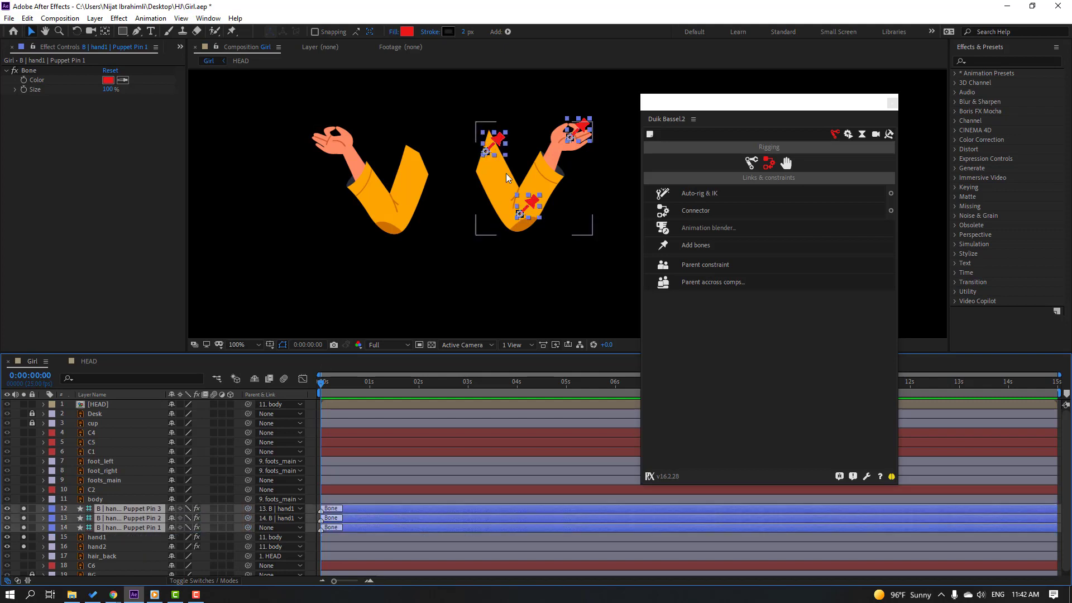
click(703, 196)
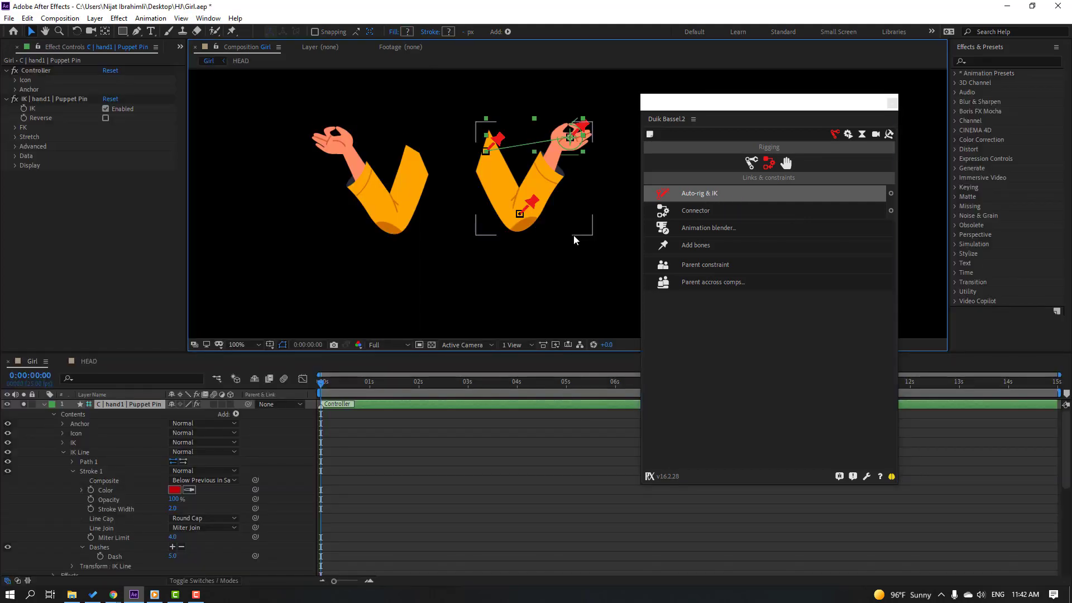
click(125, 408)
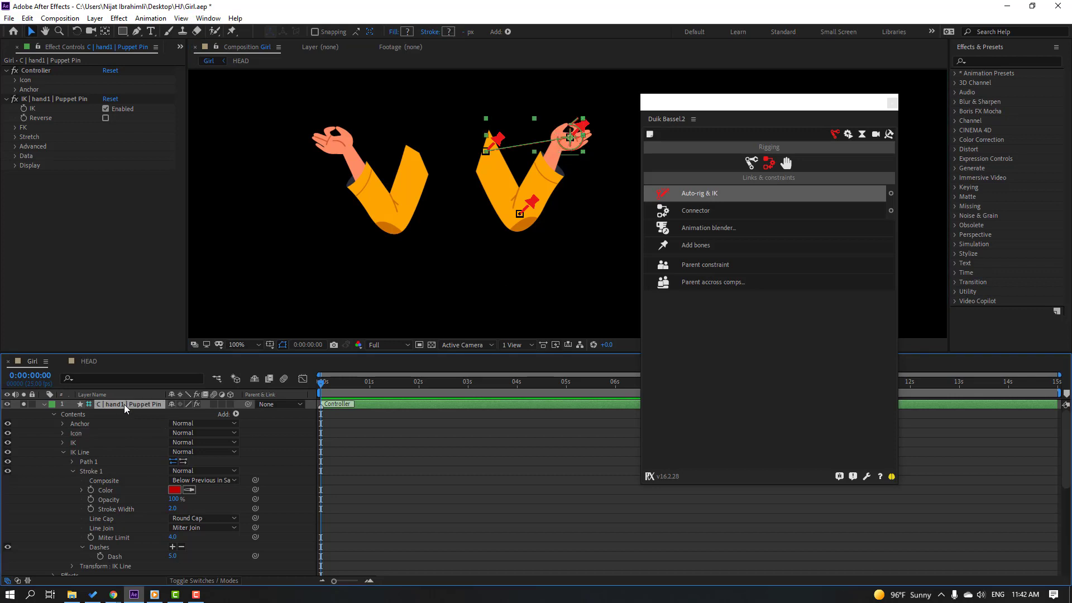
mouse_move(572, 146)
mouse_down()
mouse_move(527, 147)
mouse_move(550, 114)
mouse_move(597, 161)
mouse_move(539, 147)
mouse_move(553, 126)
mouse_move(570, 137)
mouse_up()
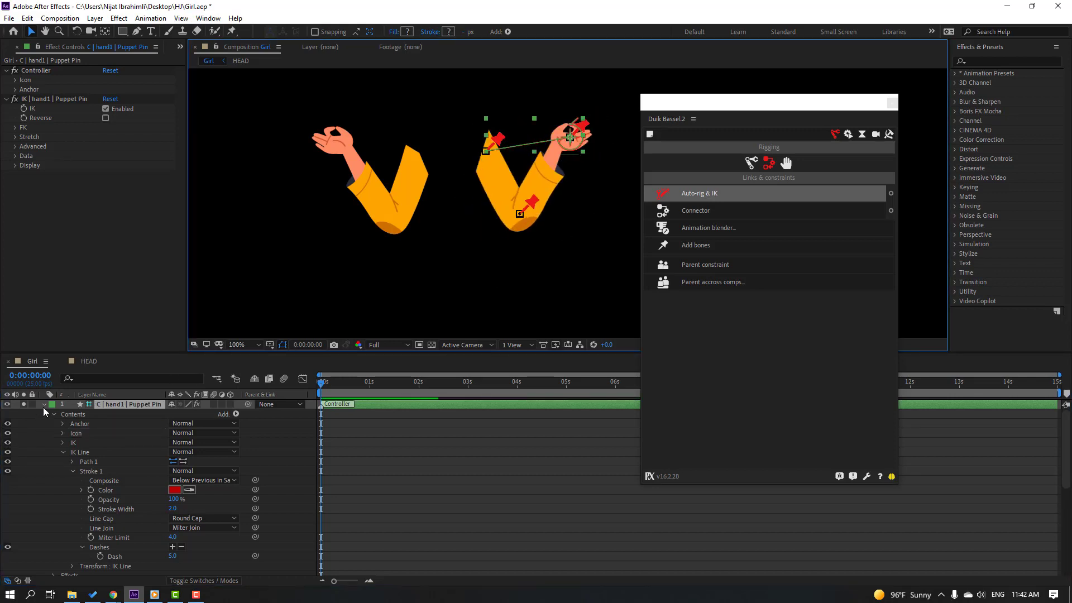
click(43, 404)
click(24, 405)
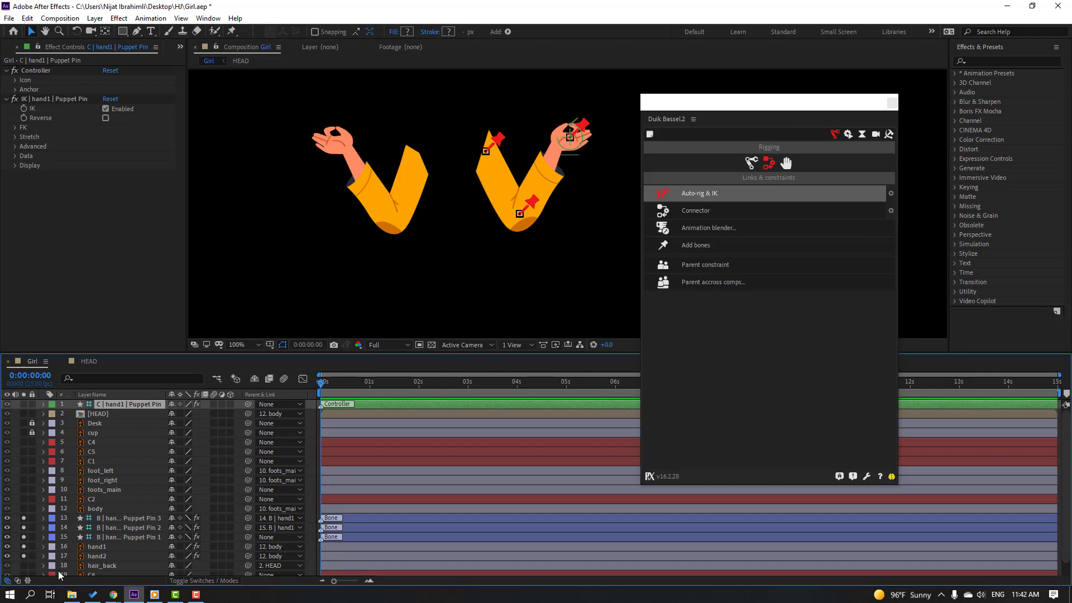
Unsolo the scene, mark the three hand1 bone layers shy, and hide shy layers.
scroll(58, 570, down, 1)
click(24, 504)
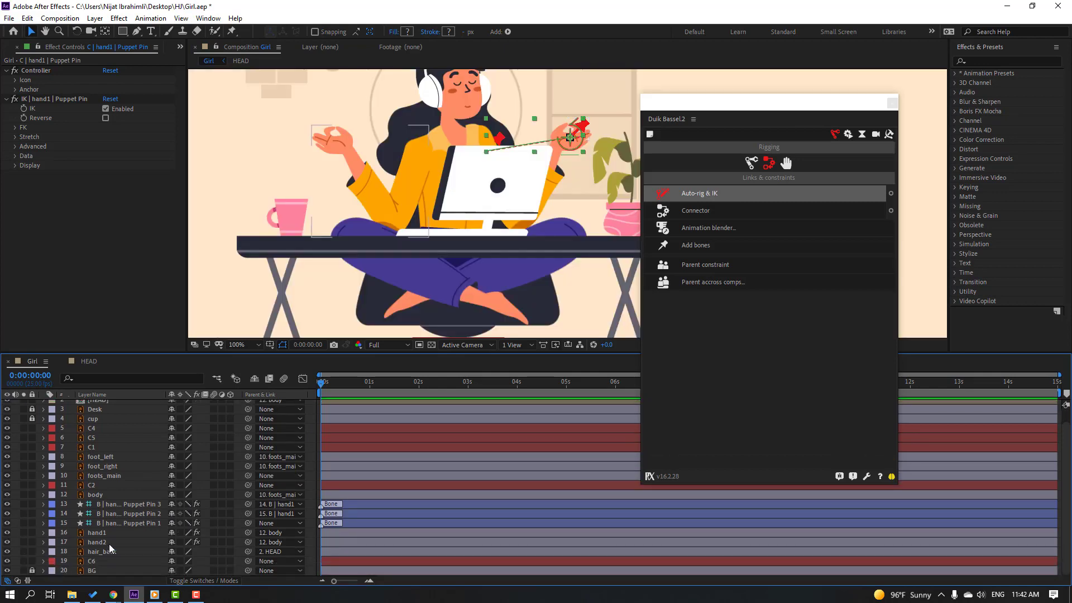
click(121, 525)
shift+click(128, 513)
shift+click(127, 504)
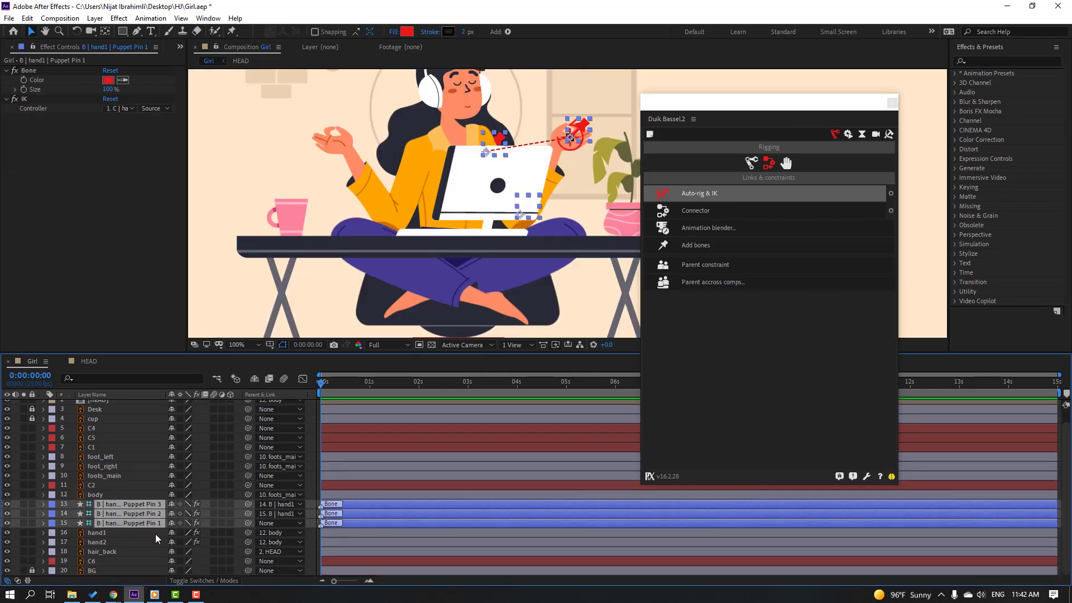
drag(172, 505, 172, 523)
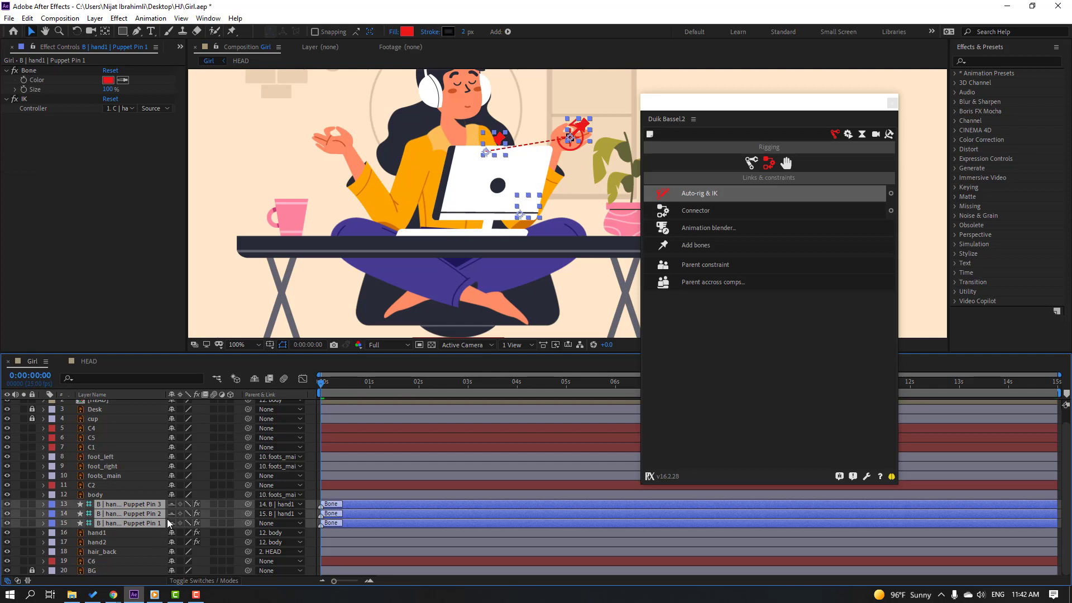
click(254, 379)
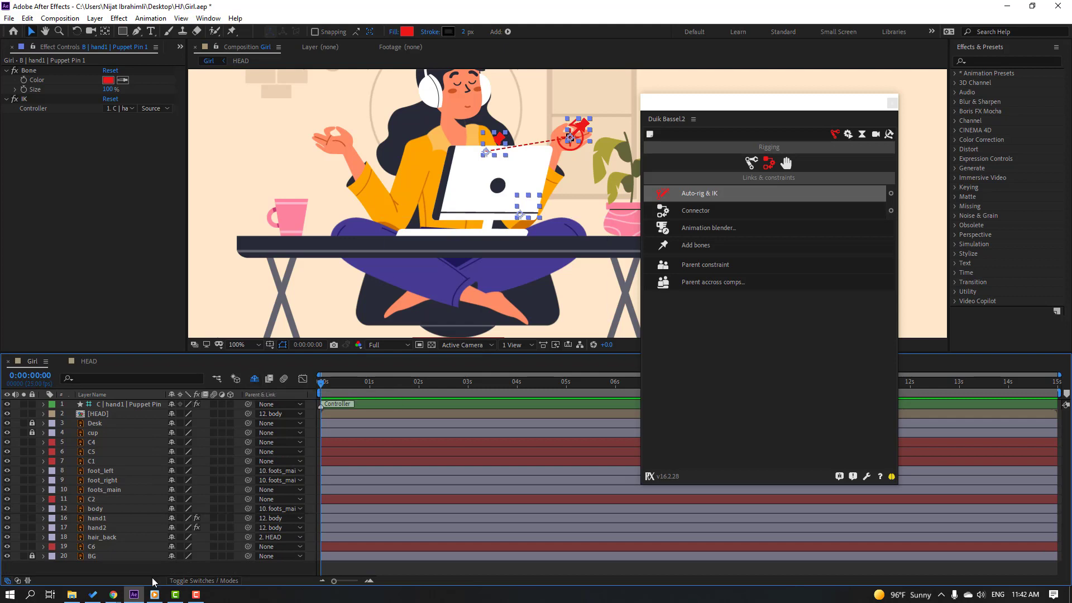
click(104, 529)
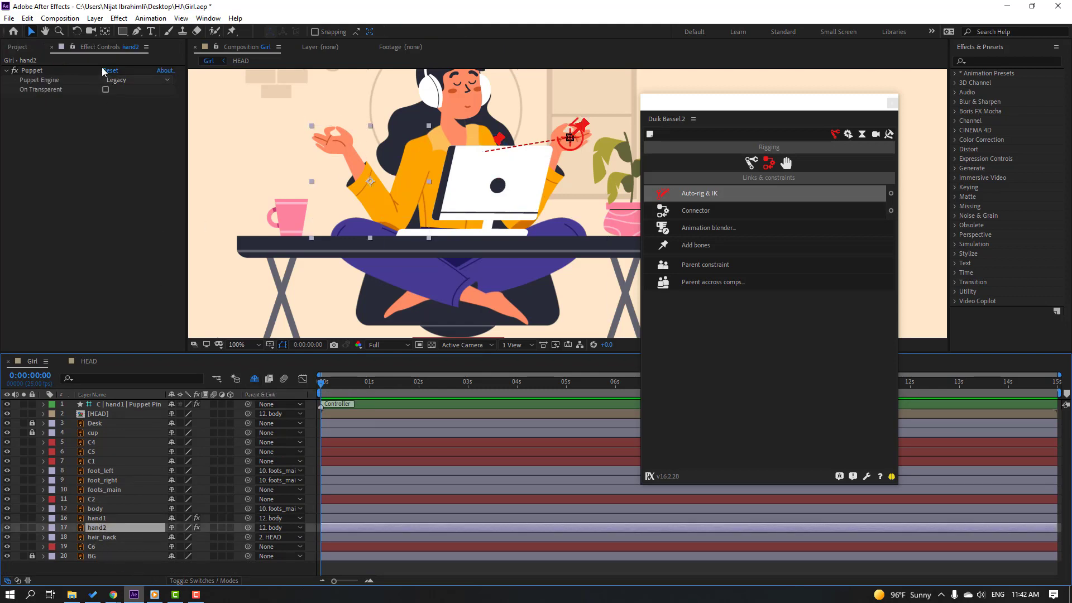
Add Duik bones to hand2's puppet pins and parent Pin 3 to Pin 2 to Pin 1.
click(124, 52)
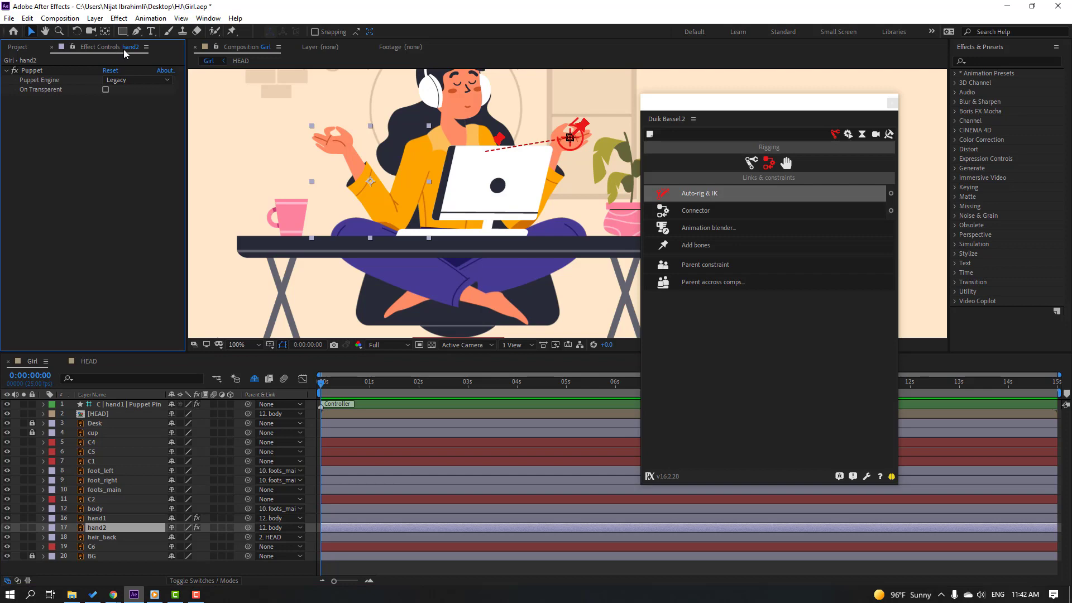
click(31, 71)
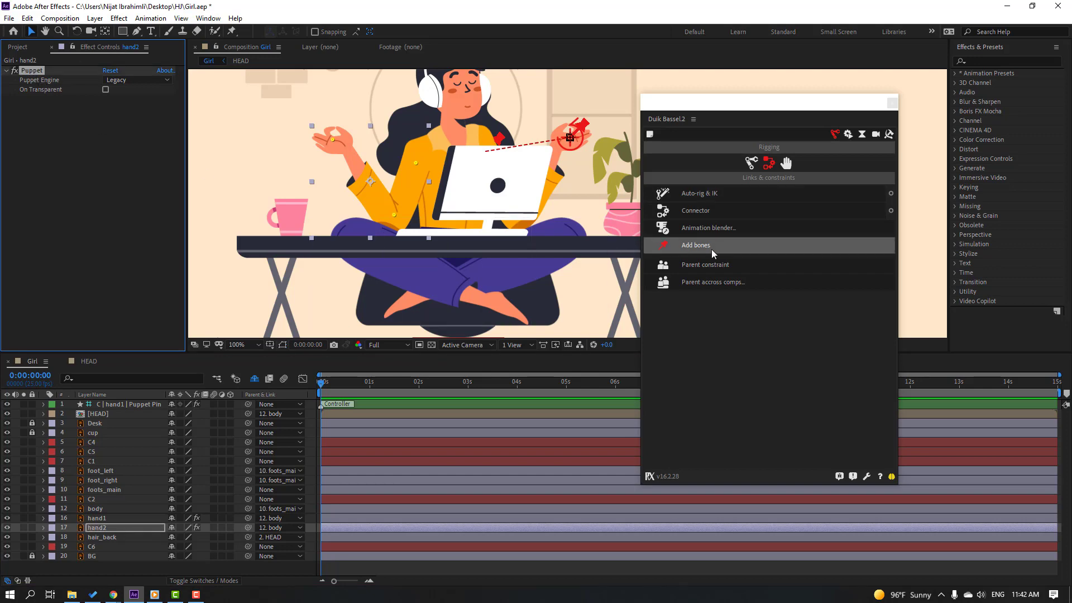
click(696, 246)
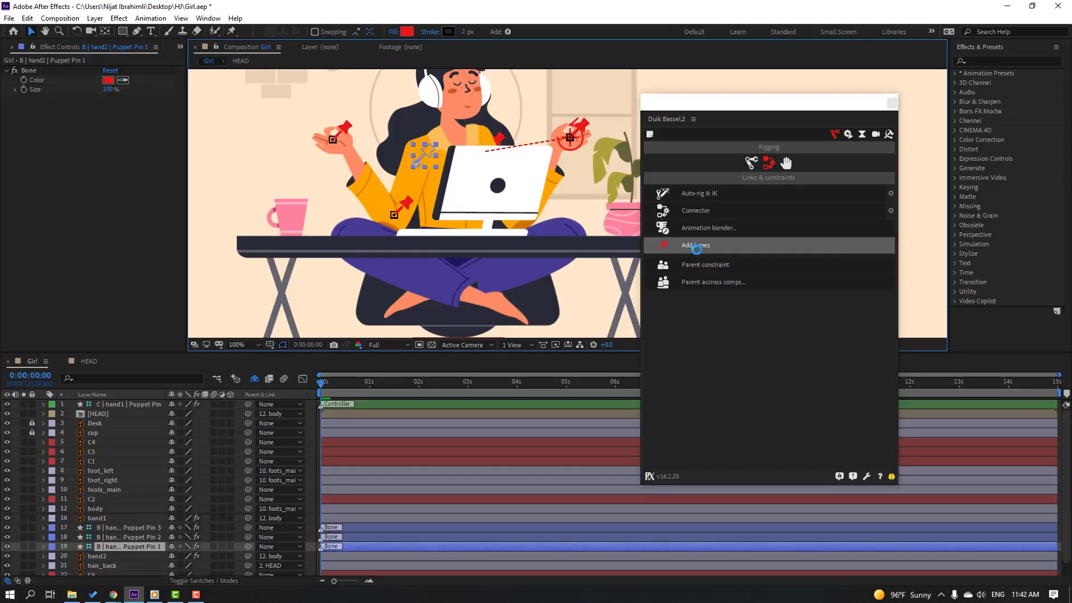
click(147, 527)
drag(247, 528, 146, 538)
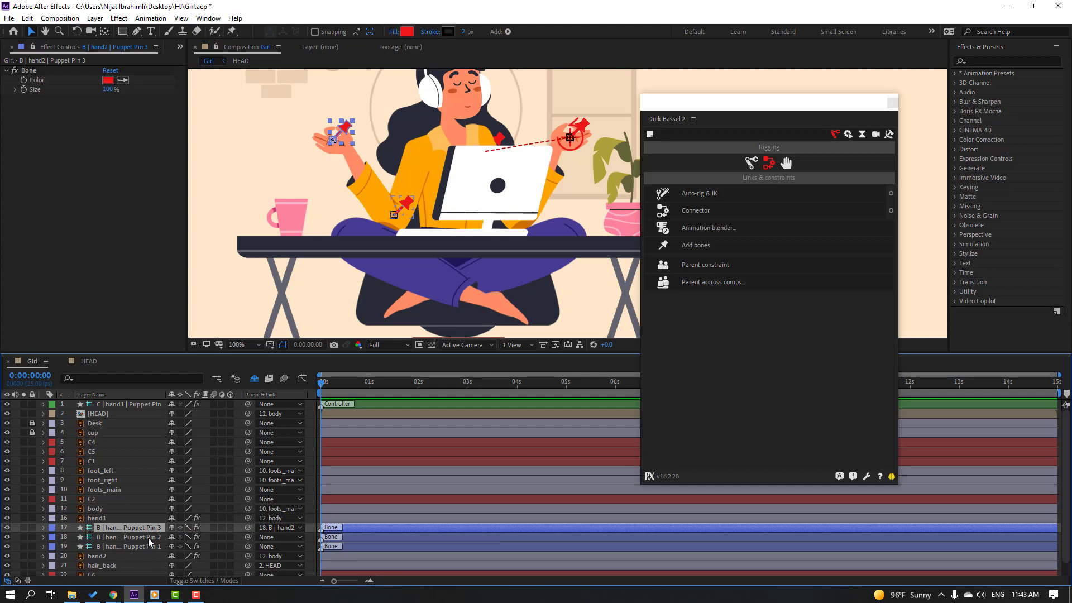
click(148, 538)
drag(246, 538, 141, 549)
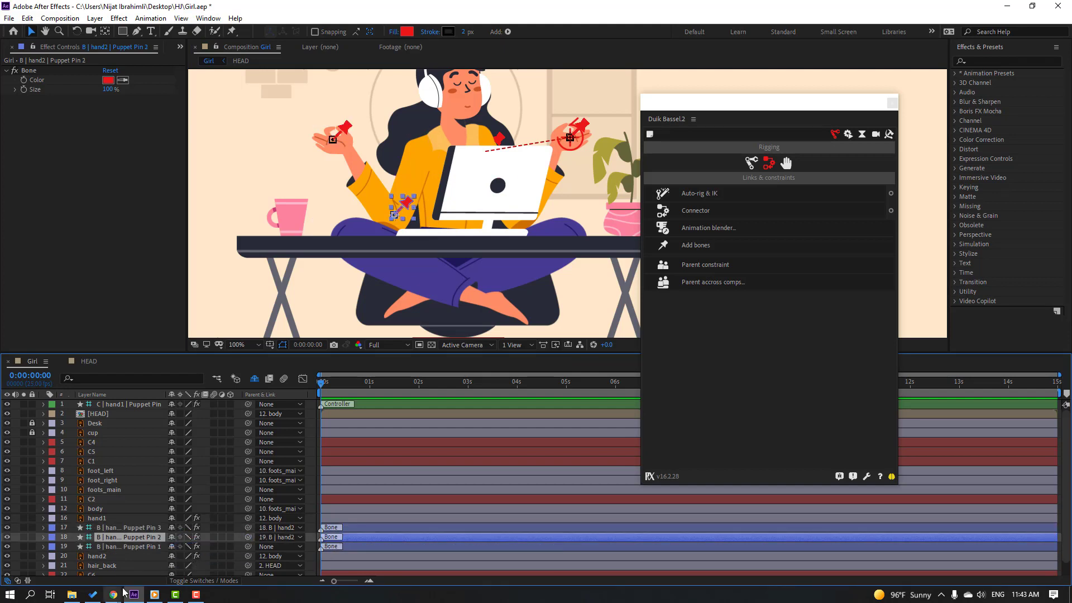
Auto-rig the three hand2 bones with an IK controller and test the left hand.
click(140, 547)
ctrl+click(142, 537)
ctrl+click(143, 528)
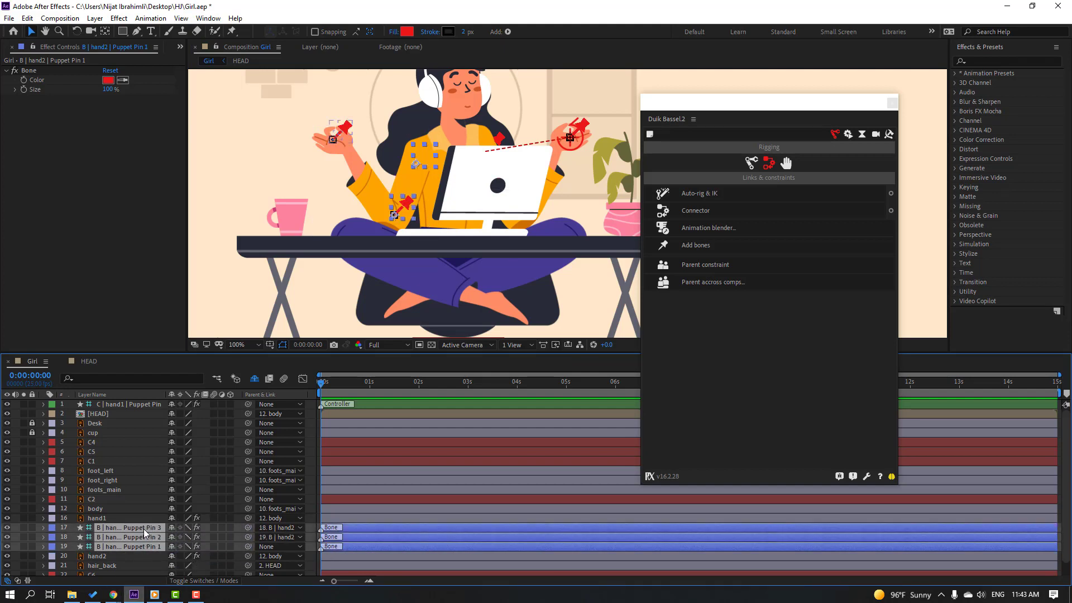
click(706, 194)
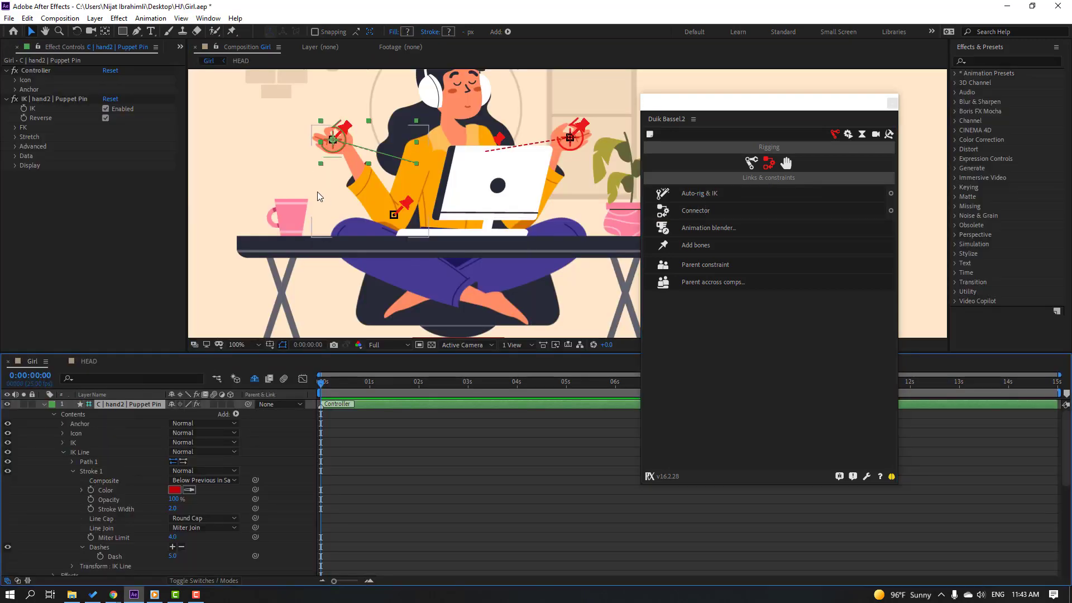
mouse_move(337, 151)
mouse_down()
mouse_move(324, 134)
mouse_move(335, 151)
mouse_up()
click(53, 441)
Collapse the controller's properties and select hand2's Pin 3 and Pin 2 bones.
key(u)
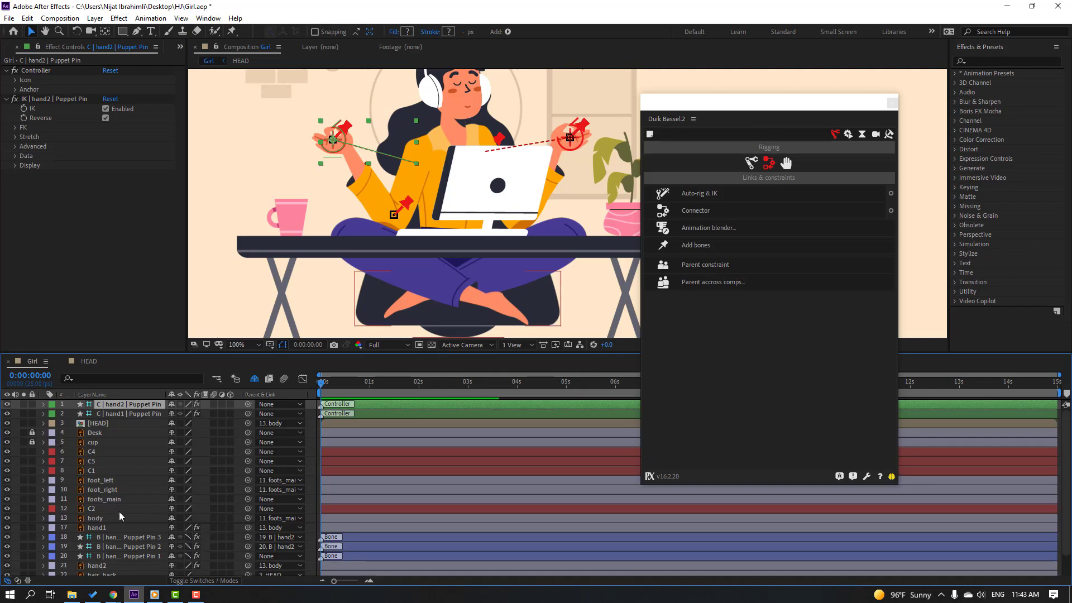
scroll(120, 515, down, 2)
click(128, 514)
shift+click(132, 523)
Parent both arms' Puppet Pin 1 root bones to the body layer, re-hiding shy layers.
shift+click(133, 534)
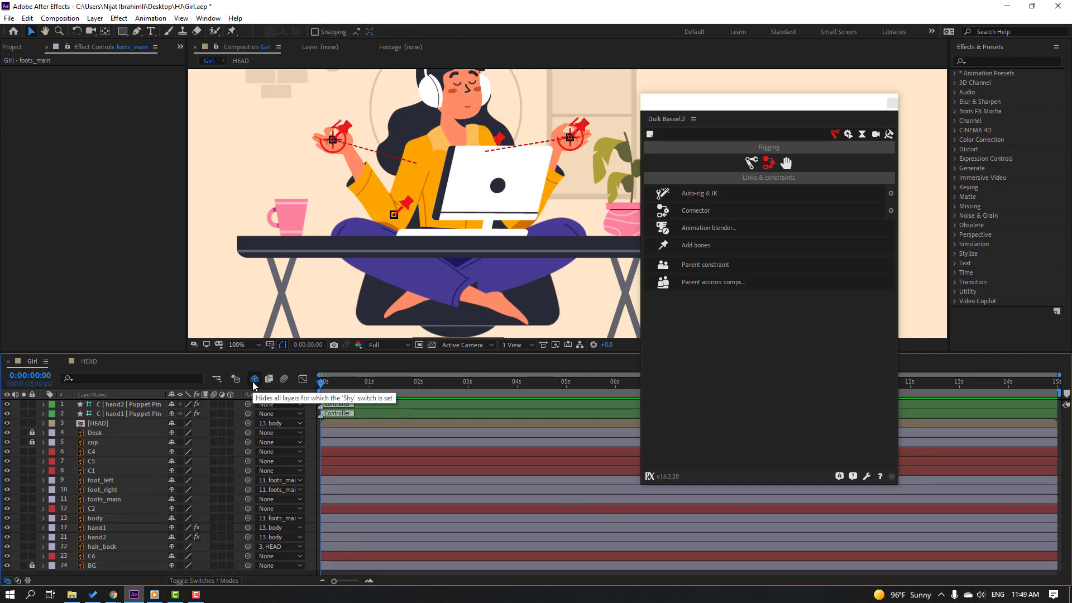
click(254, 379)
scroll(145, 502, down, 3)
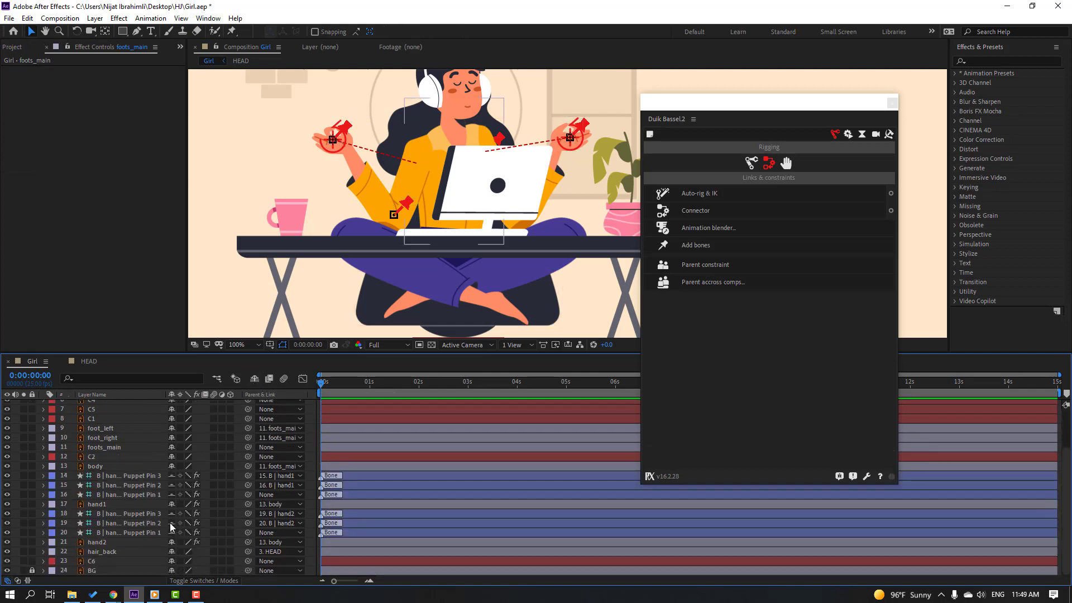
click(146, 494)
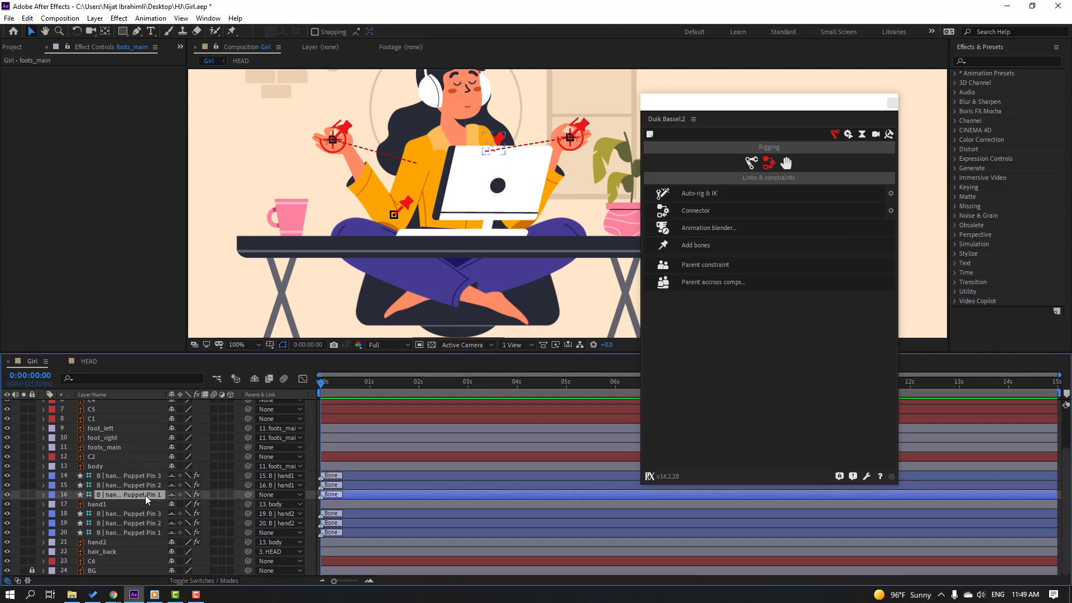
ctrl+click(136, 533)
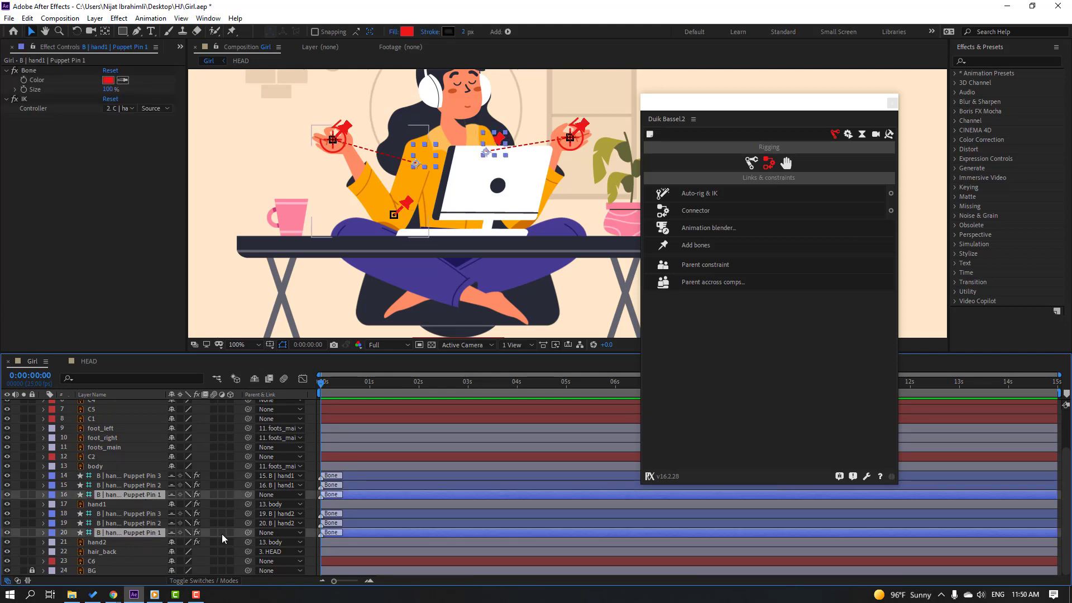
drag(247, 495, 96, 466)
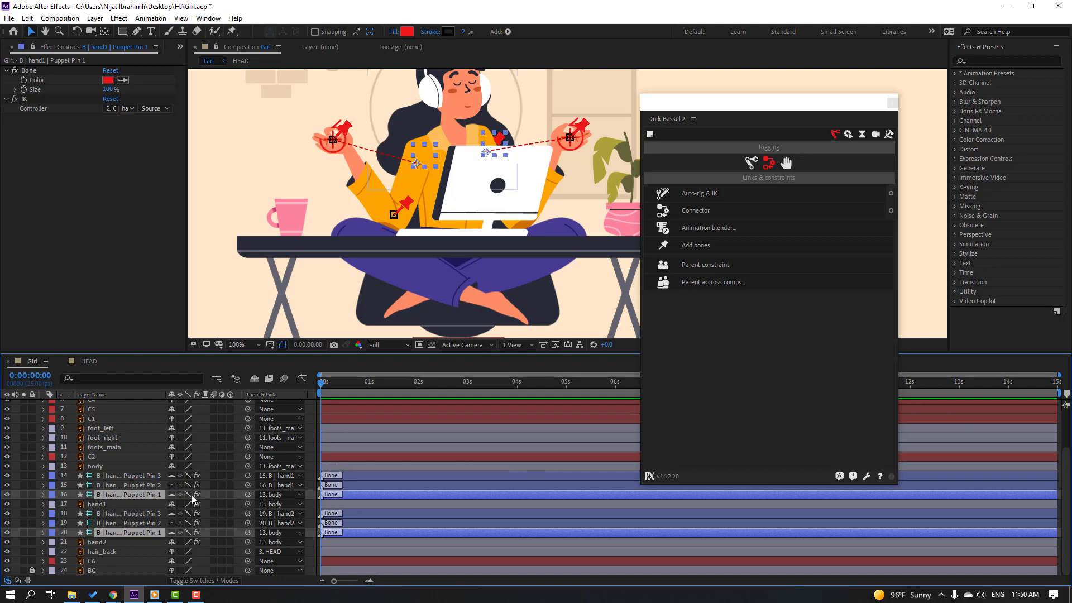
click(255, 380)
Rotate the body layer to confirm the arms follow, then restore it upright.
click(101, 520)
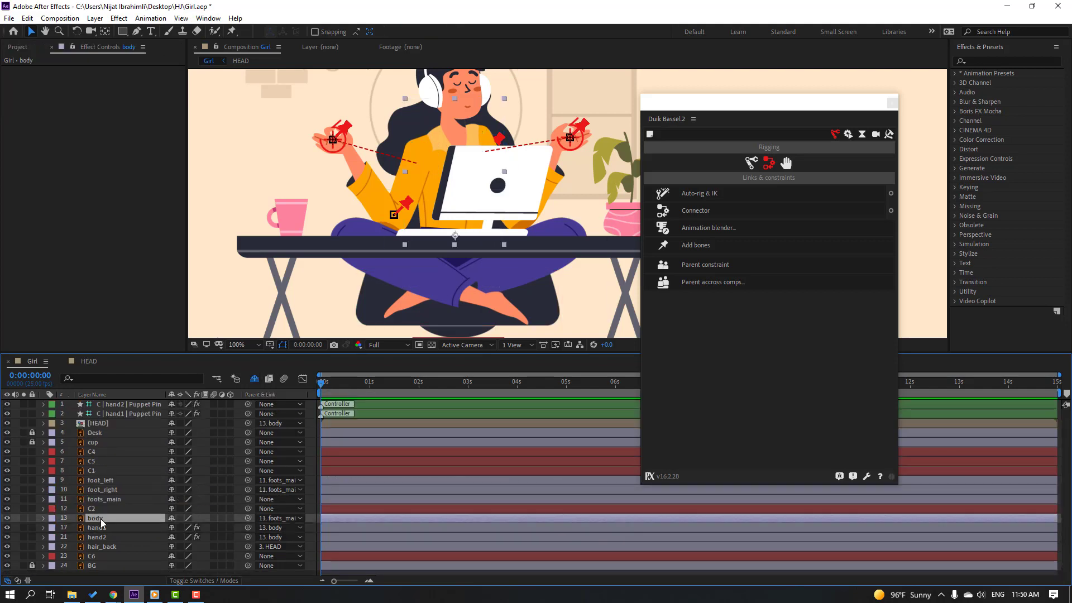
key(r)
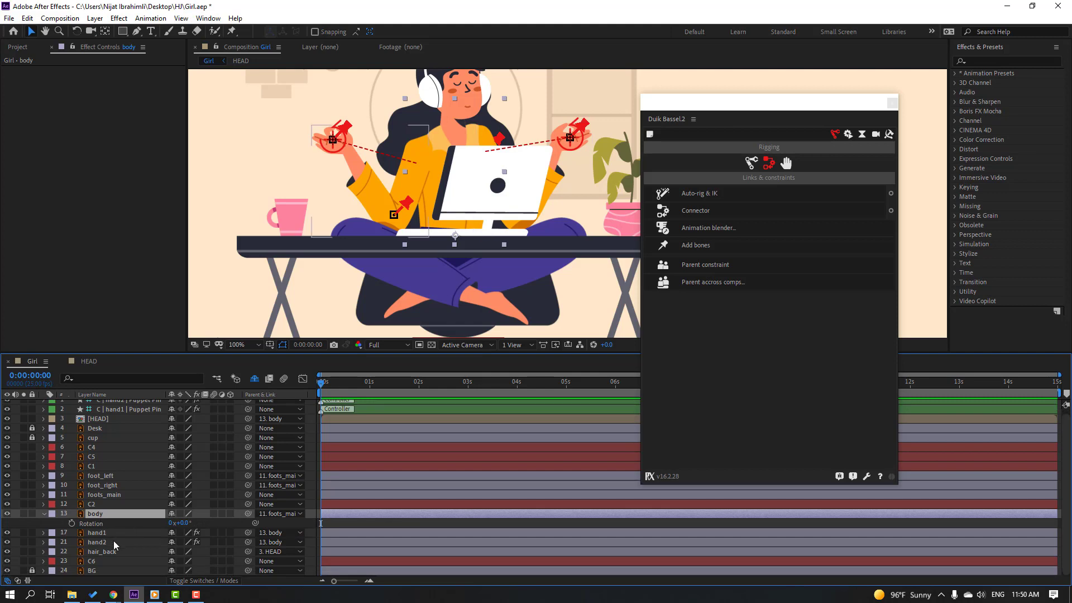
drag(185, 527, 192, 522)
key(ctrl+z)
click(44, 514)
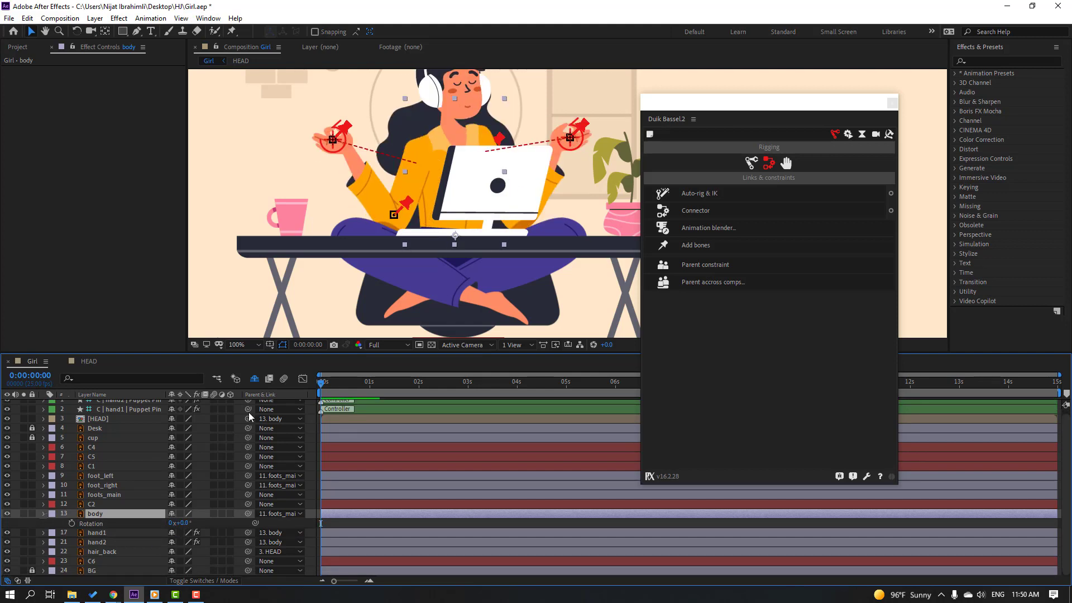
key(comma)
key(comma)
drag(888, 133, 862, 134)
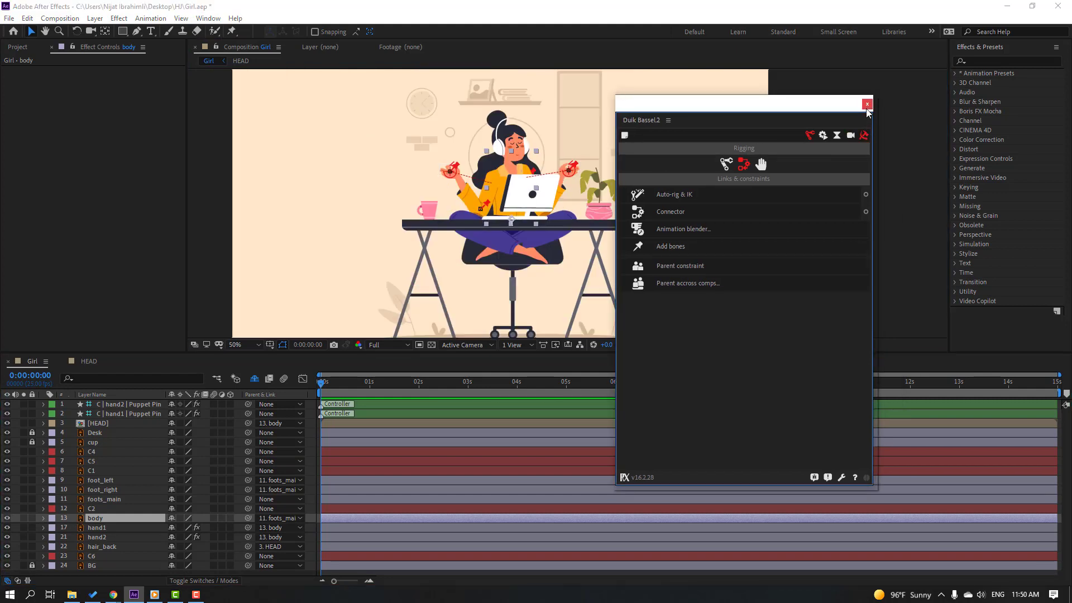
Close Duik, trim the Girl comp to a 0–7 s work area, and return to 0 s.
click(867, 104)
key(period)
key(period)
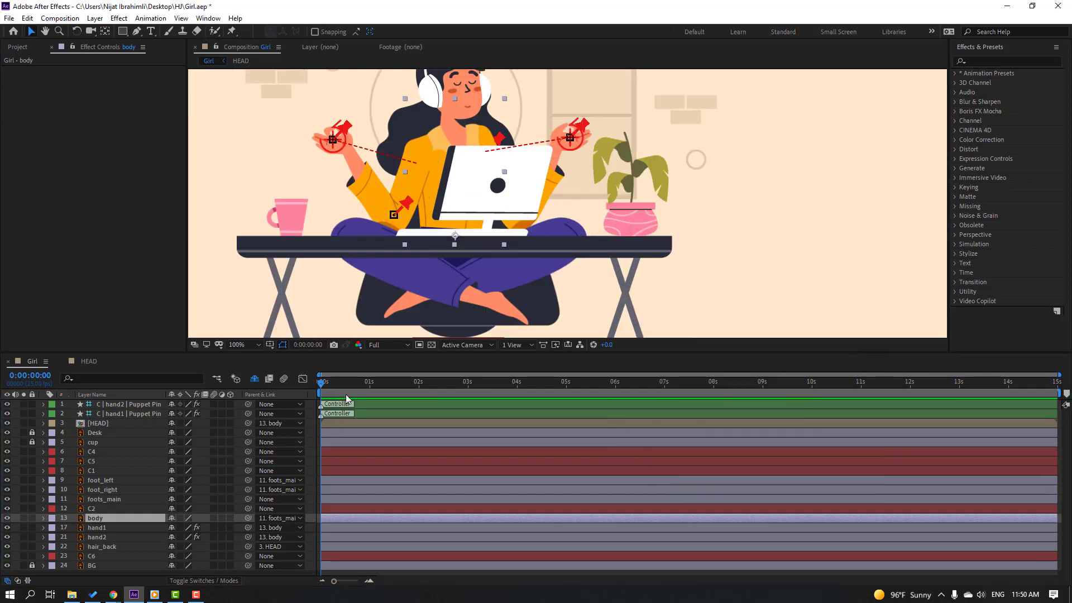
click(665, 383)
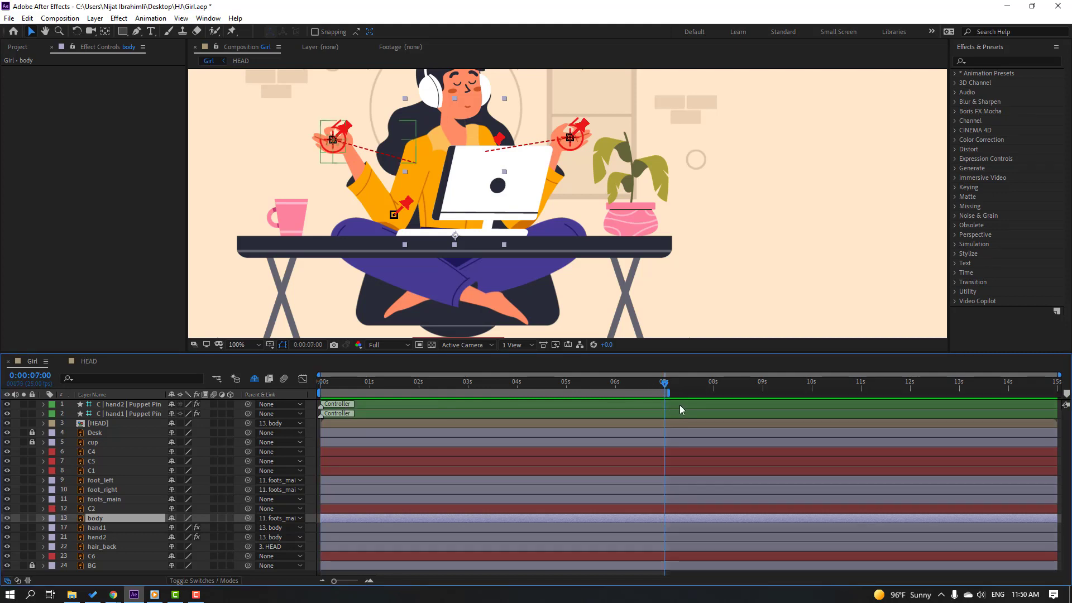
right_click(650, 394)
click(728, 427)
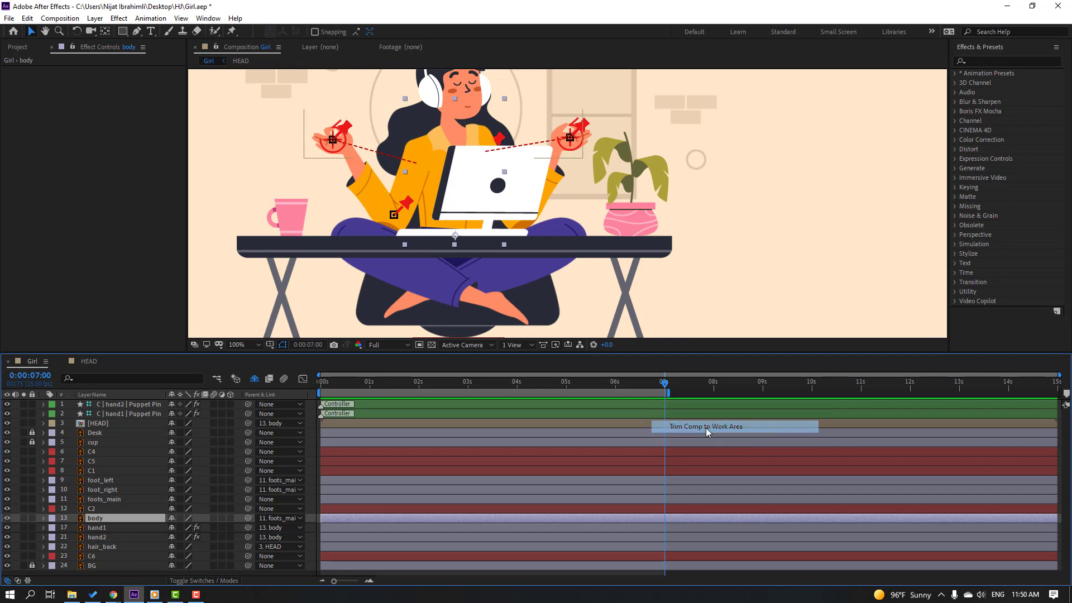
drag(380, 383, 221, 421)
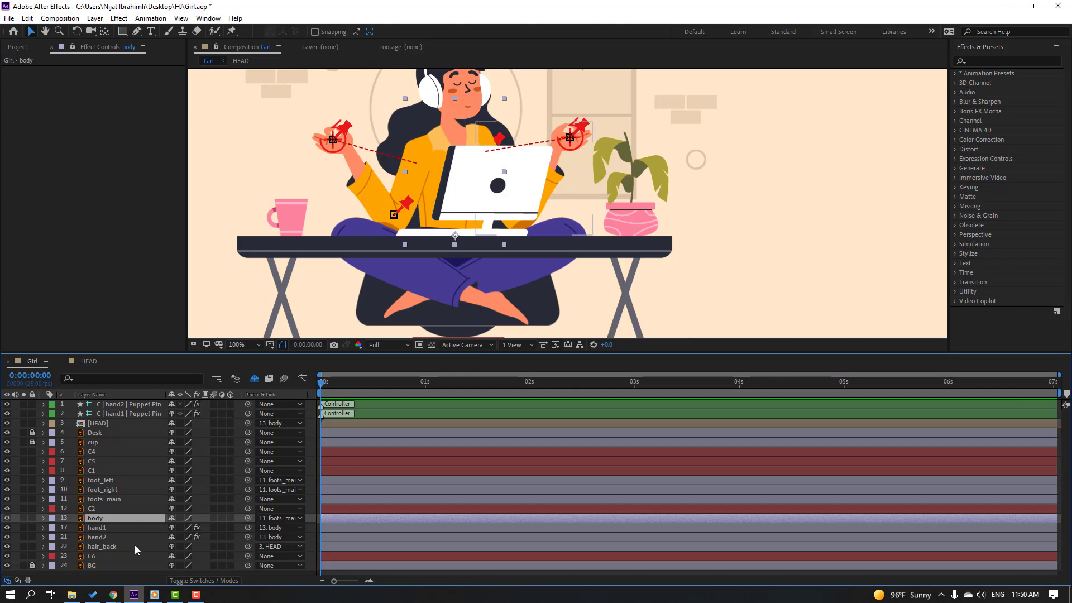
Keyframe body Position Y 14.5, 39.5 at 10 frames, 14.5 at frame 20.
key(p)
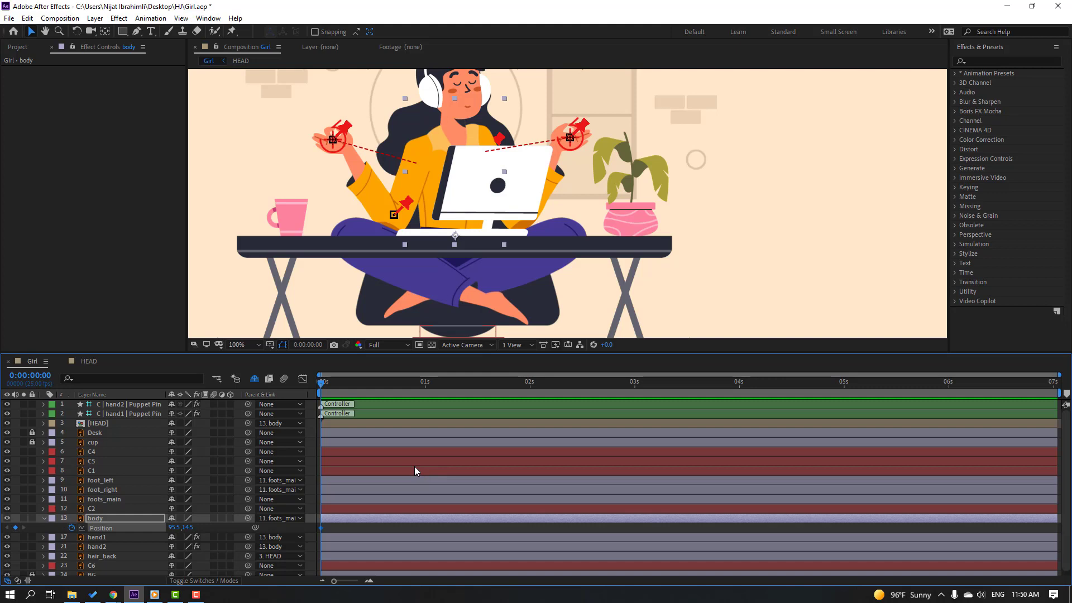
key(shift+Page_Down)
drag(185, 527, 197, 528)
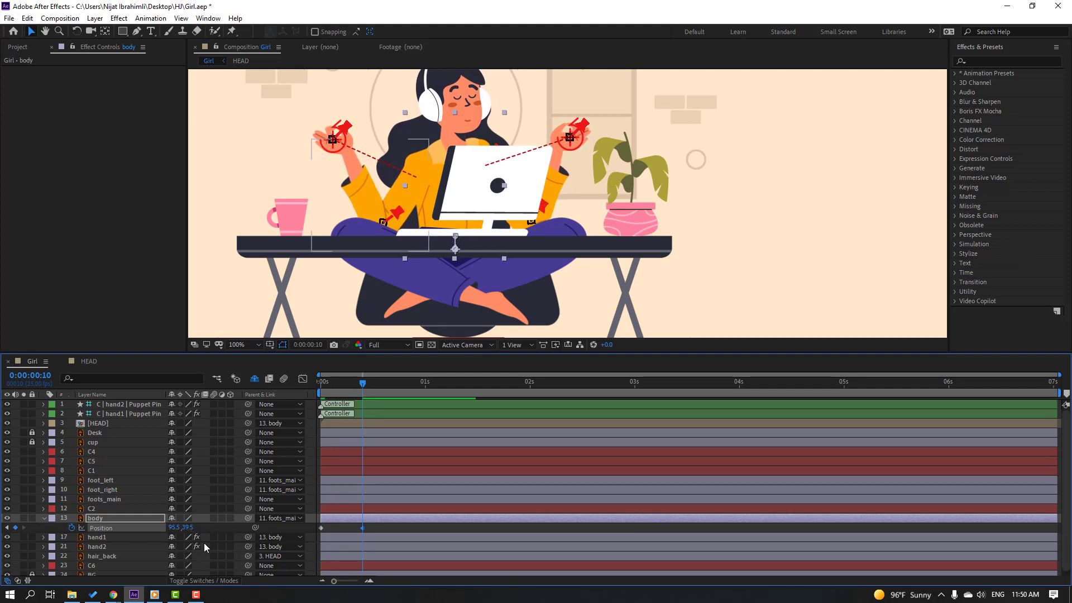
key(shift+Page_Down)
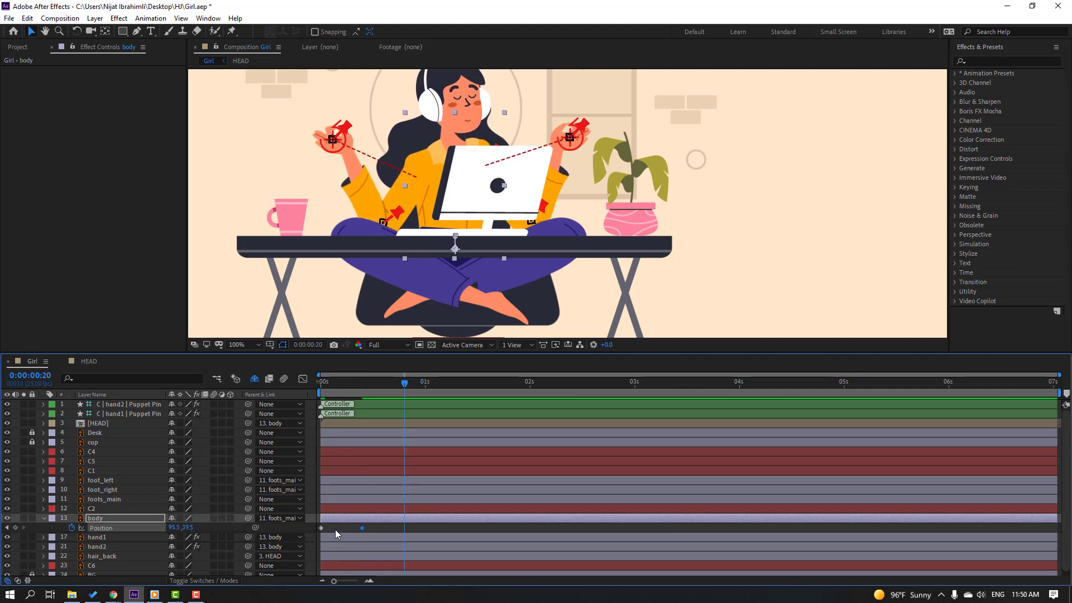
click(330, 528)
key(ctrl+c)
key(ctrl+v)
key(n)
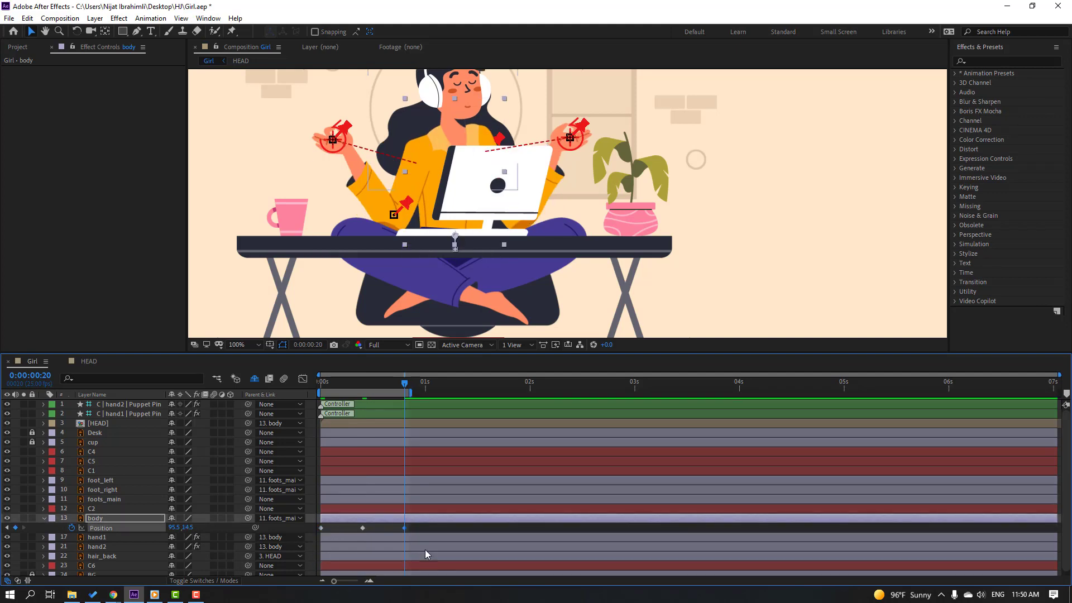
Apply Easy Ease to the three body Position keyframes and preview.
drag(427, 526, 321, 528)
right_click(321, 528)
mouse_move(393, 521)
click(494, 452)
key(space)
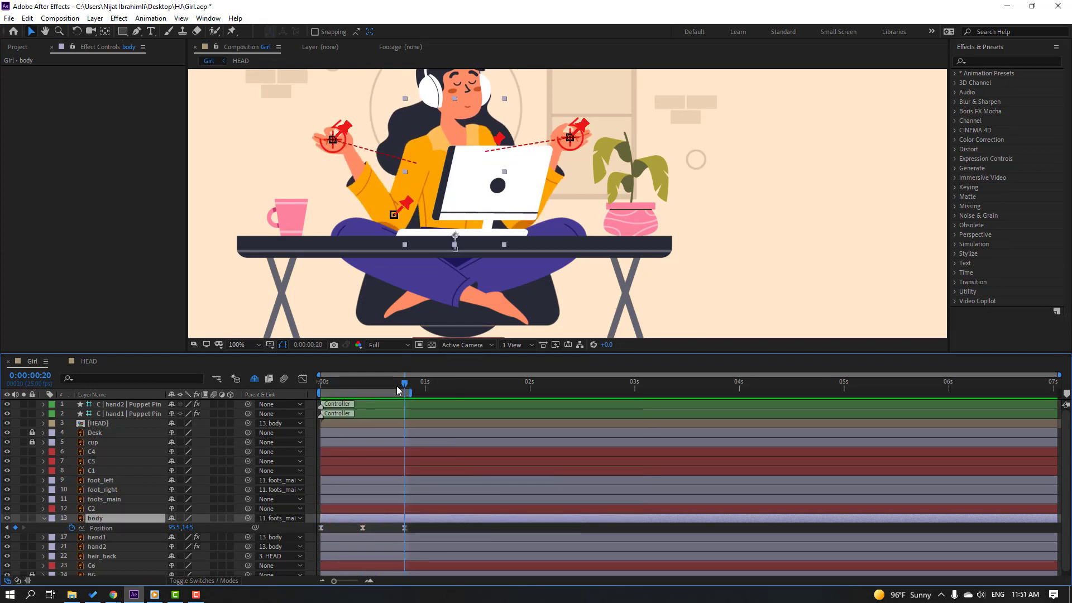
key(space)
Spread the body keyframes to 0, 1 and 2 s with a 2-second work area.
drag(414, 527, 301, 531)
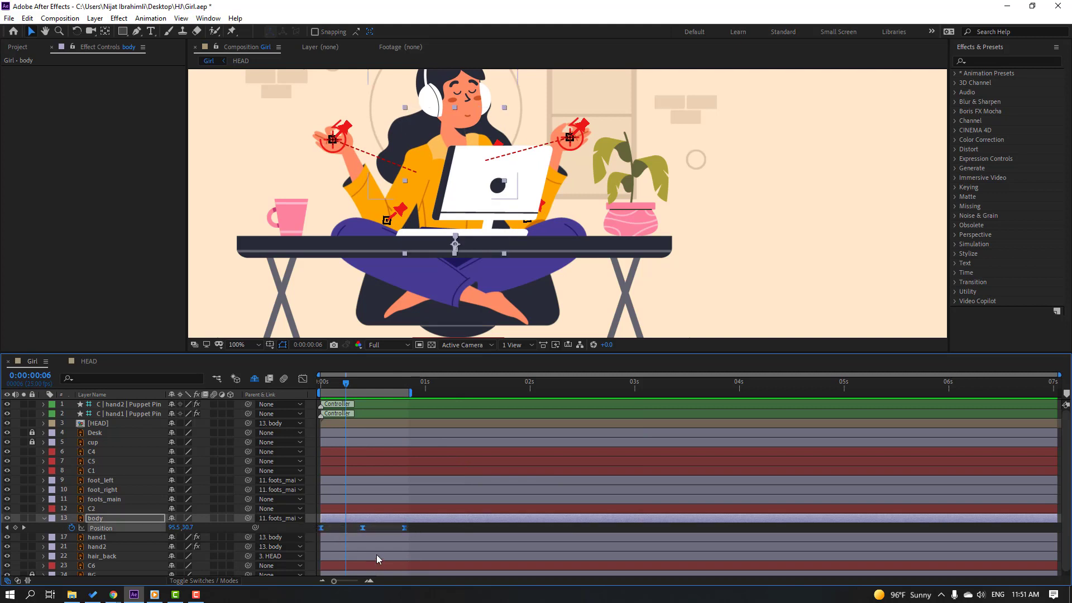
drag(406, 529, 534, 533)
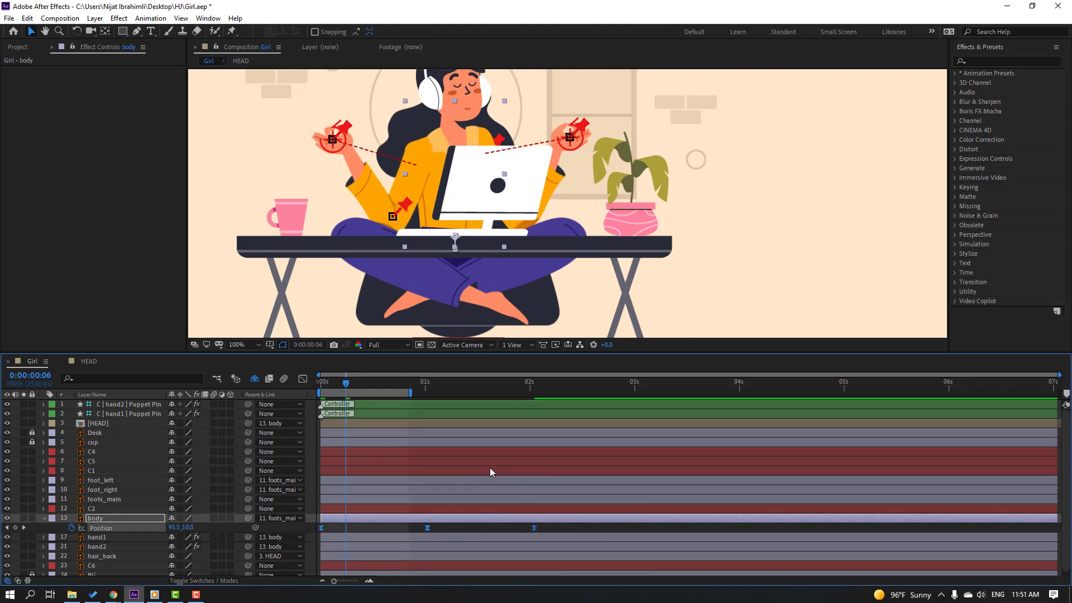
drag(411, 393, 538, 394)
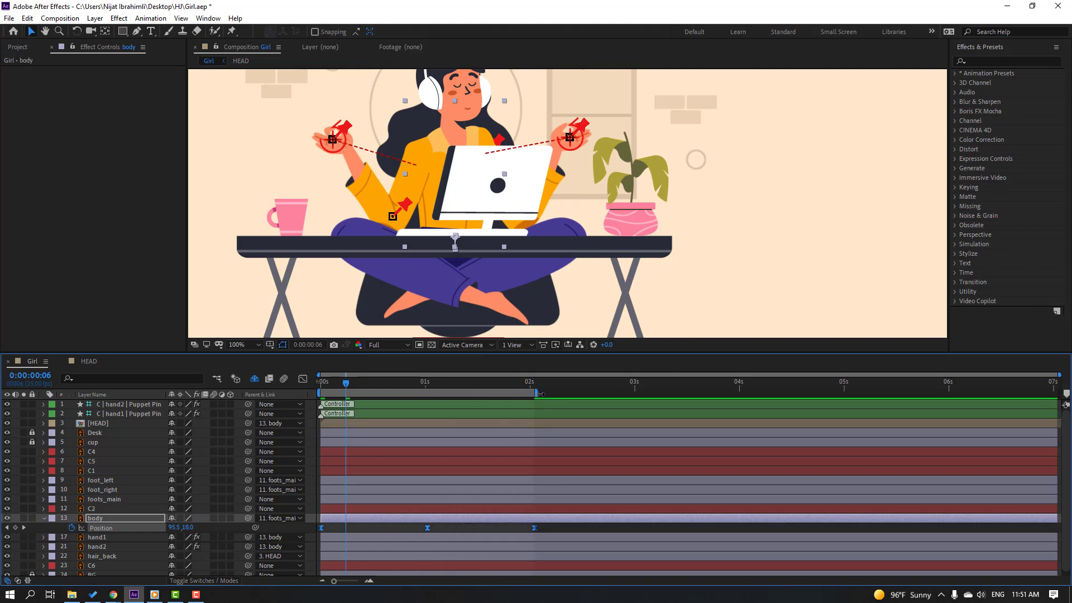
key(space)
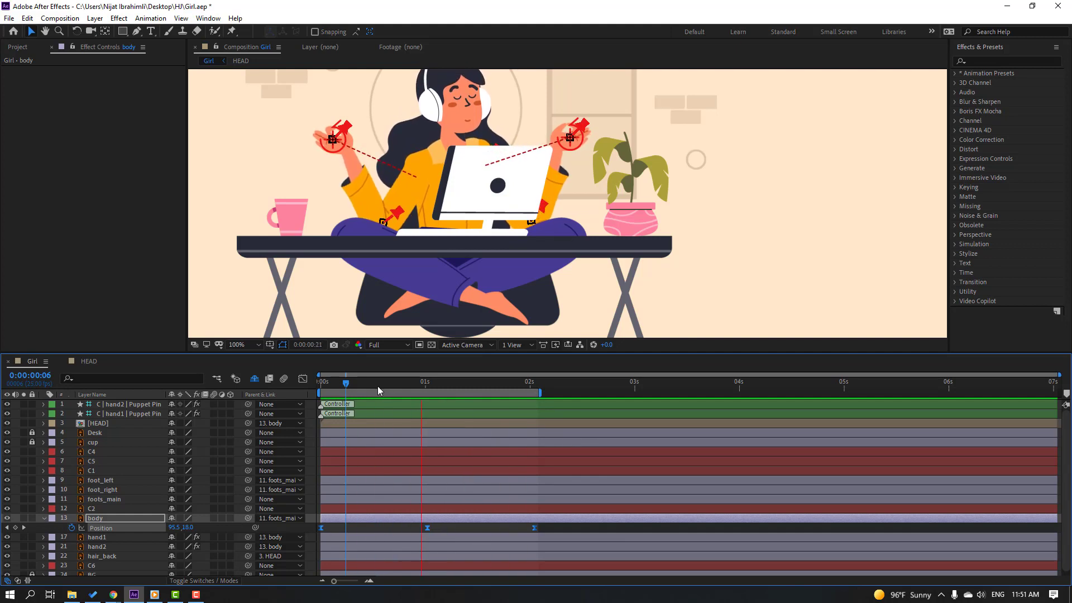
key(space)
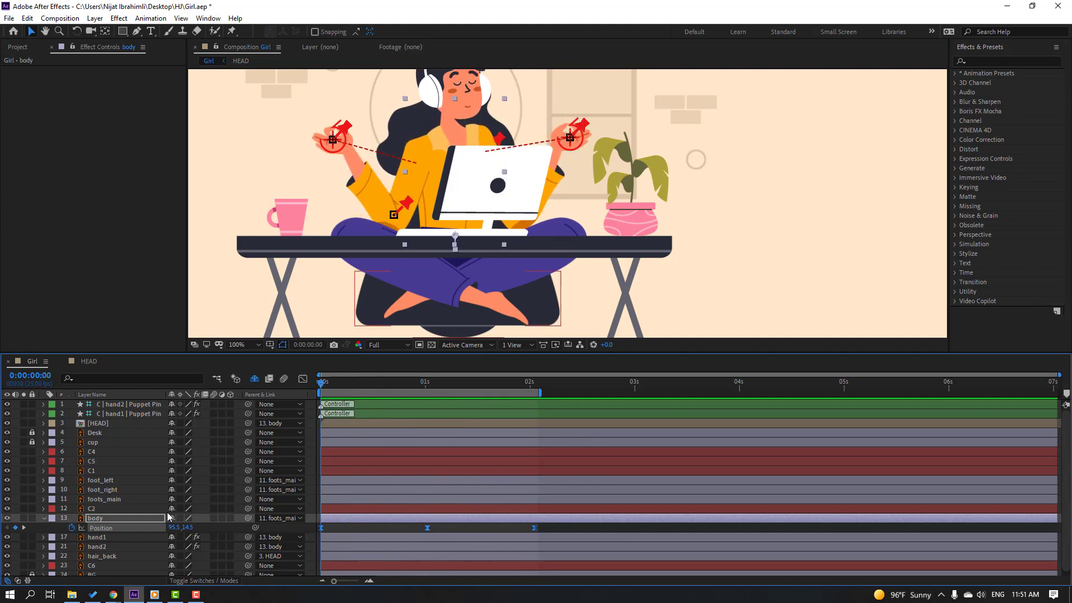
Select both hand controllers and start keyframing hand2's Position.
click(115, 414)
shift+click(113, 408)
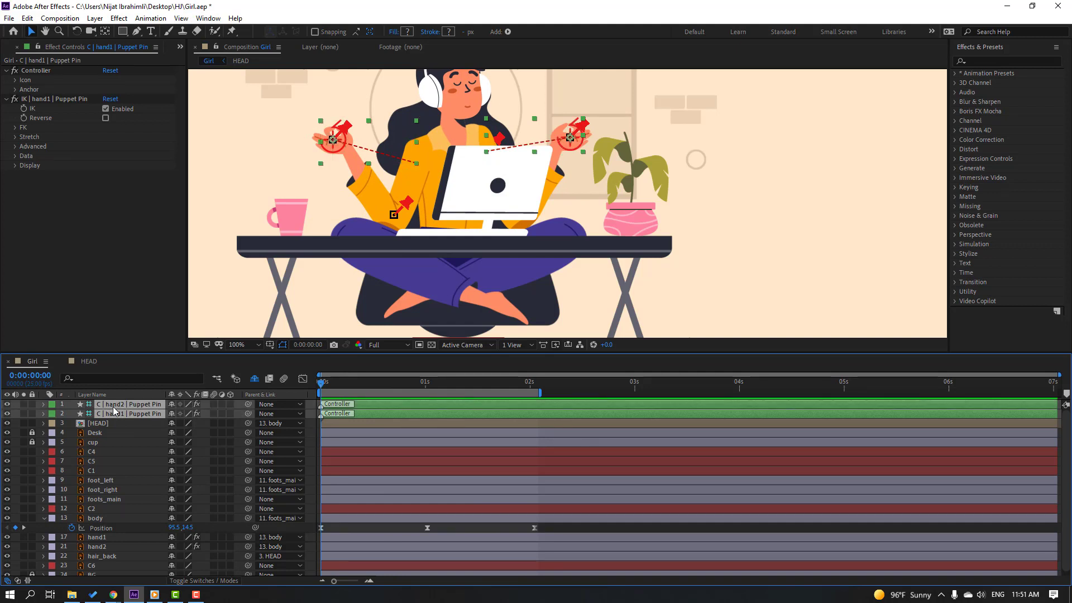
key(p)
click(72, 414)
Keyframe hand1's Position and shift both hand controllers to a new pose at 1 s.
click(72, 433)
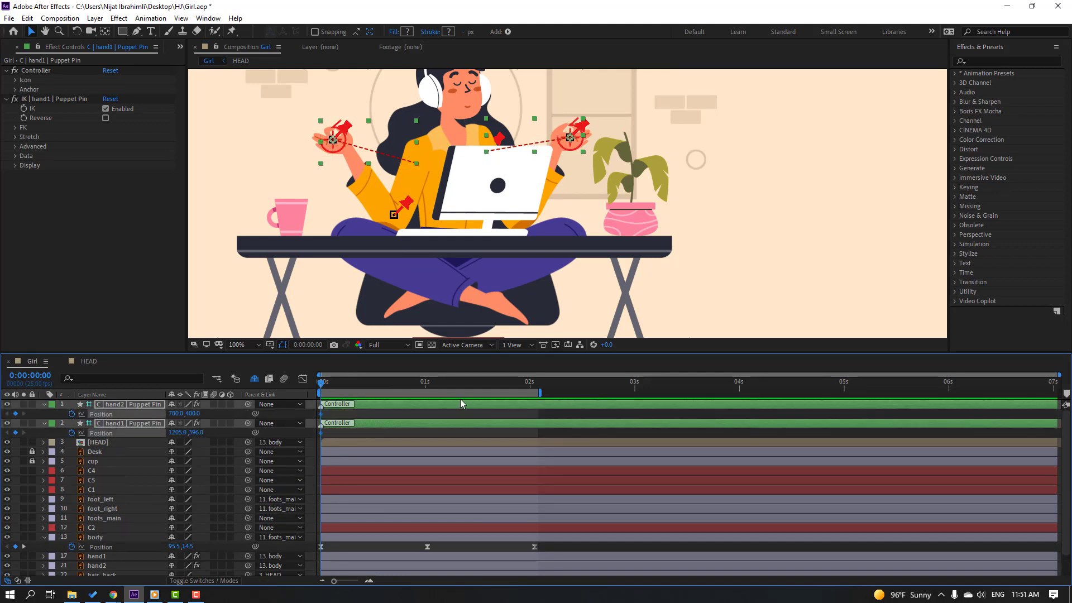
drag(328, 383, 429, 393)
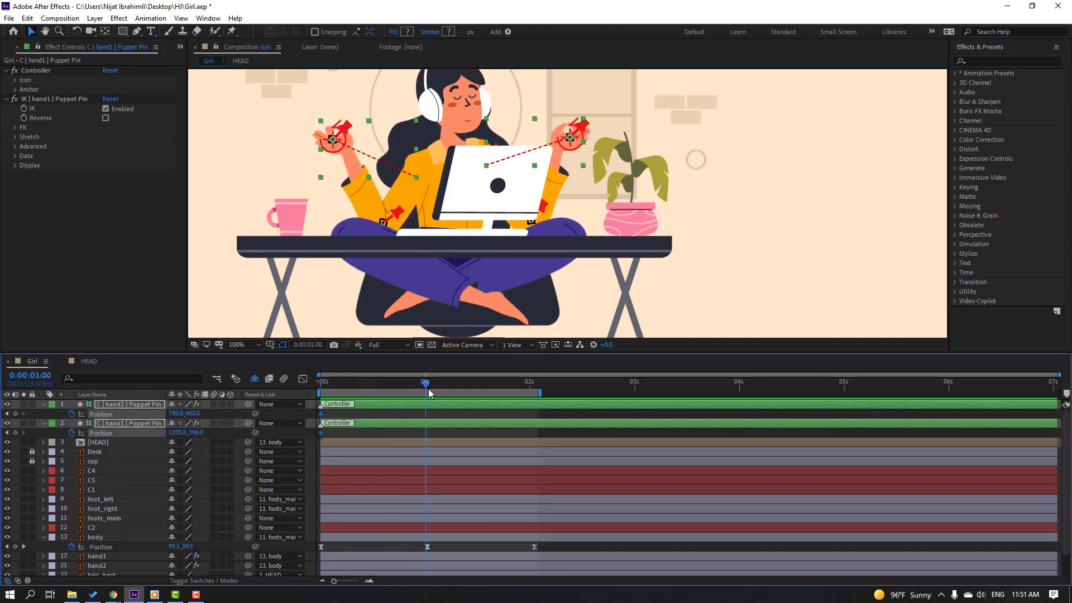
key(F2)
drag(190, 417, 221, 432)
mouse_move(179, 433)
mouse_down()
mouse_move(194, 433)
mouse_move(167, 415)
mouse_up()
drag(426, 387, 535, 384)
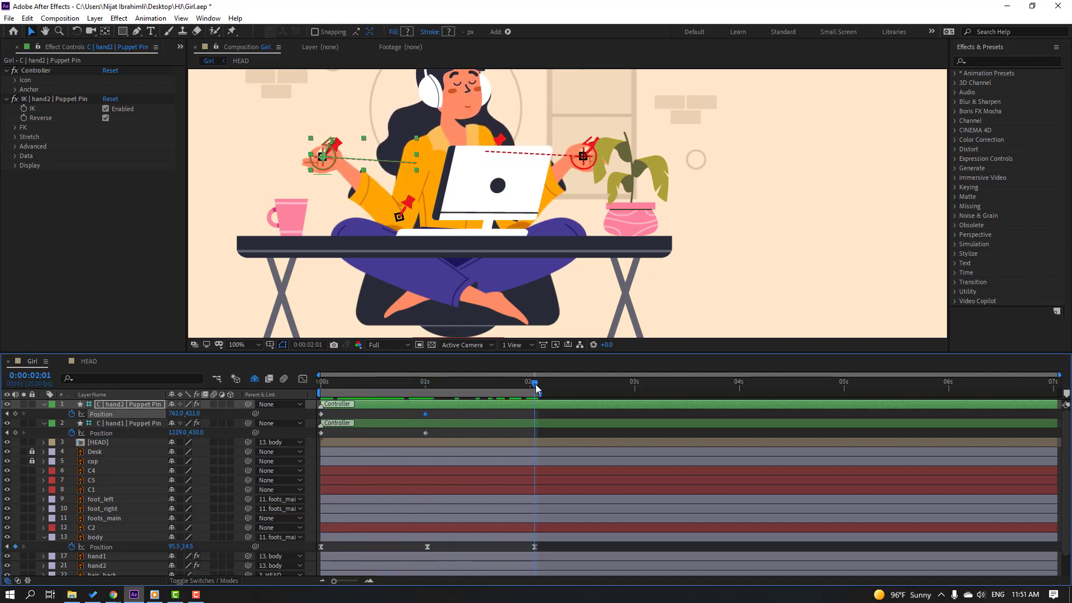
Paste both controllers' starting positions as keyframes at 2 s.
click(322, 414)
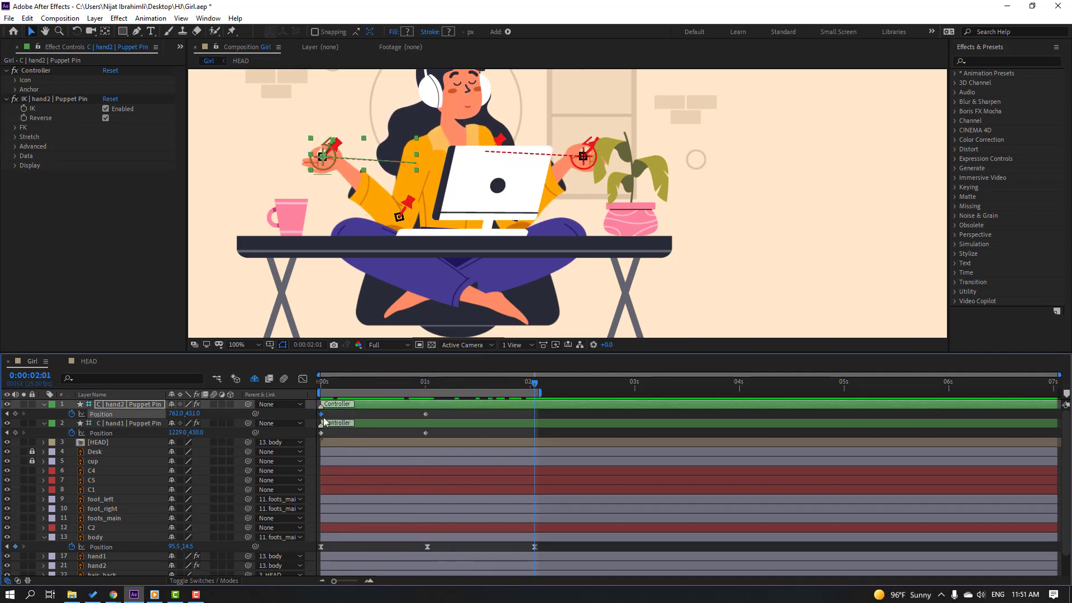
key(ctrl+v)
click(350, 429)
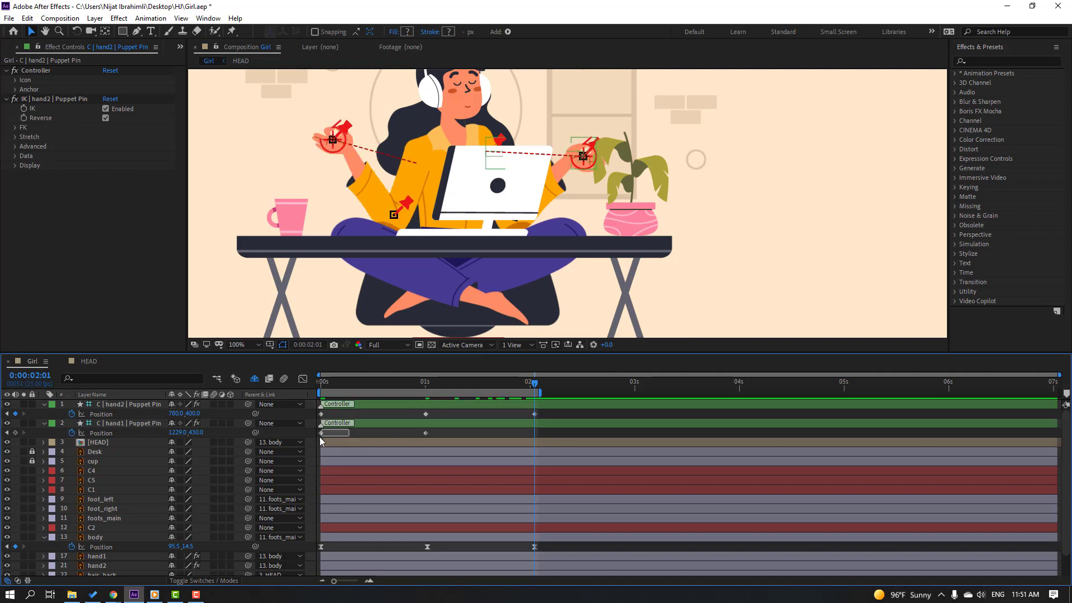
key(ctrl+v)
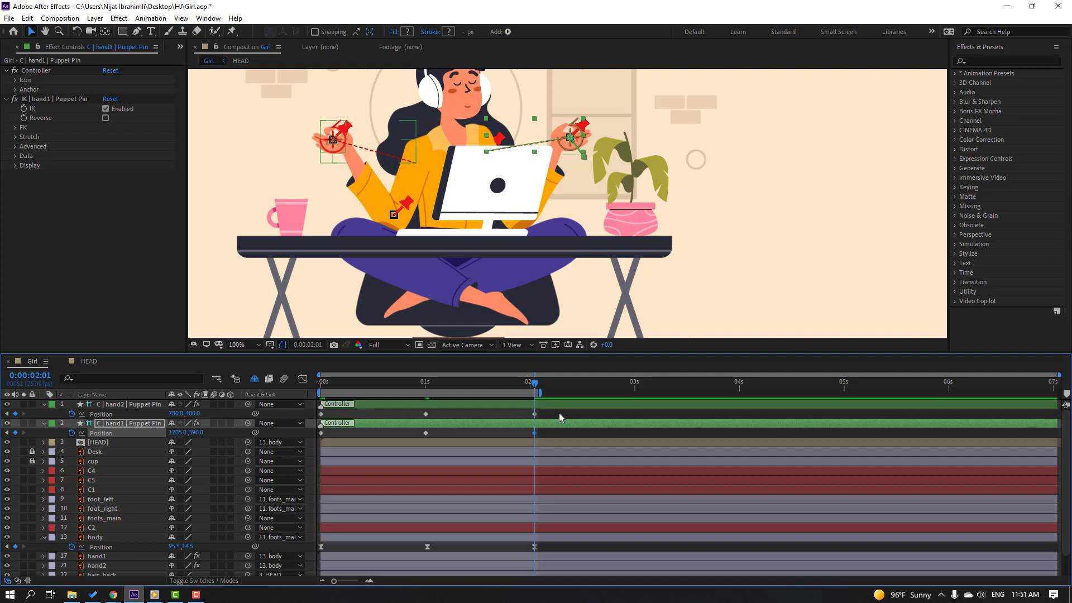
Apply Easy Ease to all hand controller Position keyframes.
drag(558, 413, 367, 440)
right_click(427, 434)
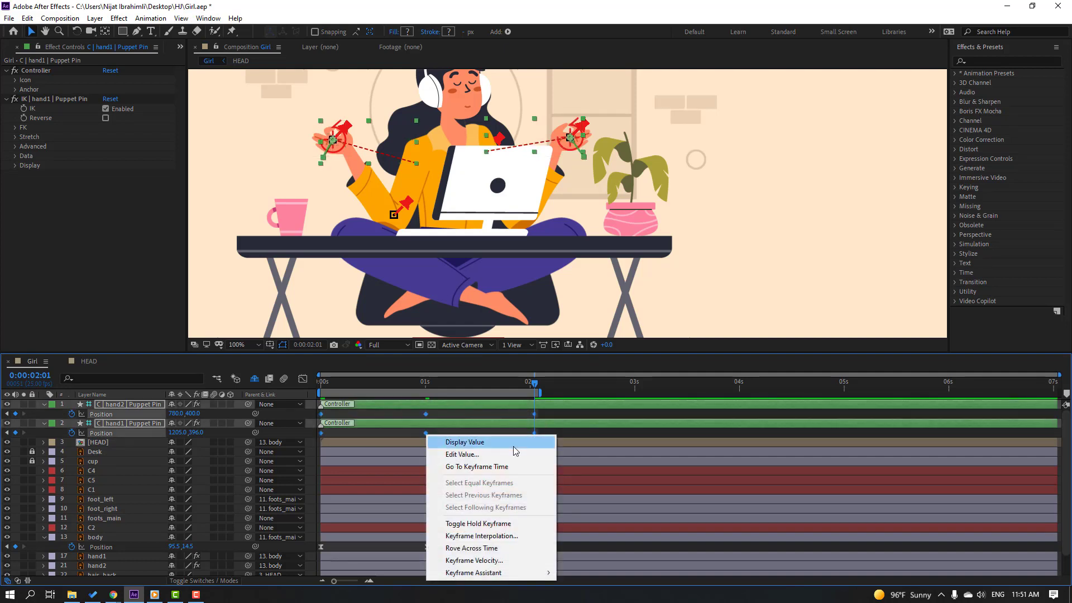
mouse_move(503, 573)
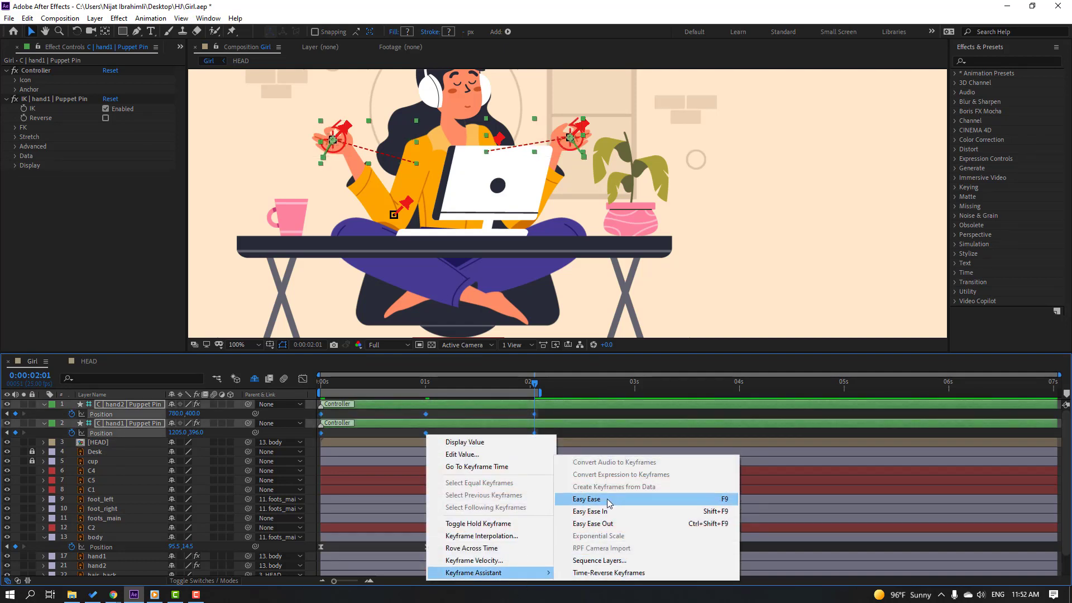
click(723, 503)
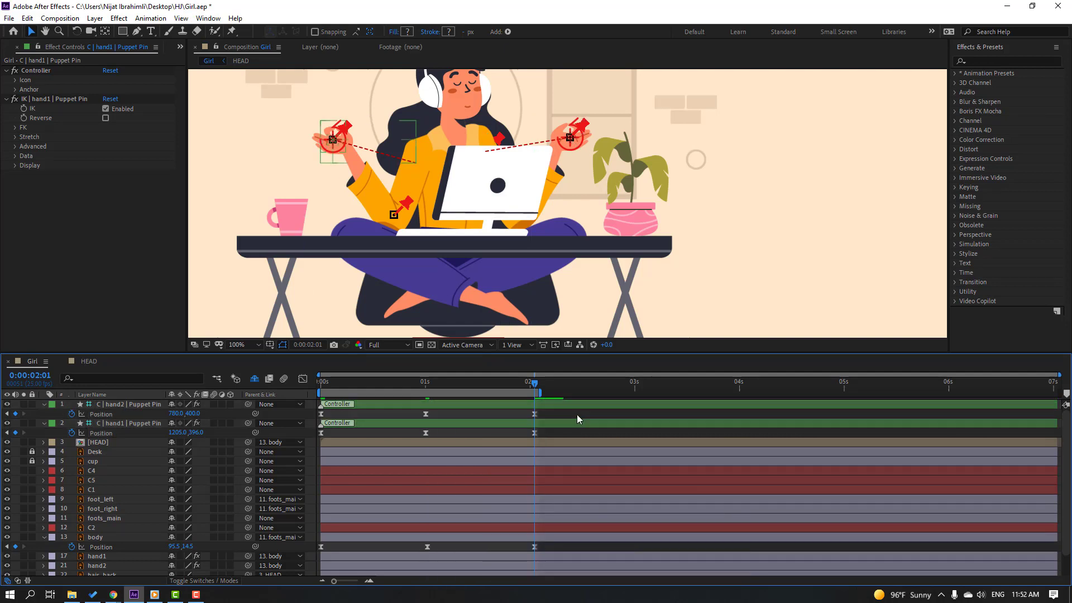
key(comma)
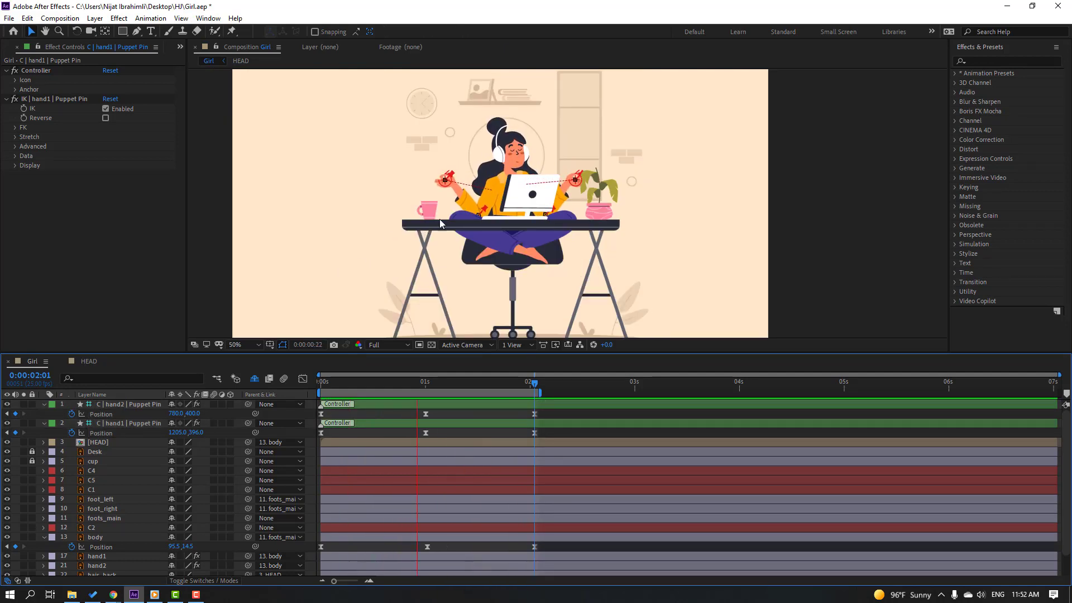
Keyframe body Rotation at 0° at 0 s, 3° at 1 s, and 0° at 2 s.
click(98, 539)
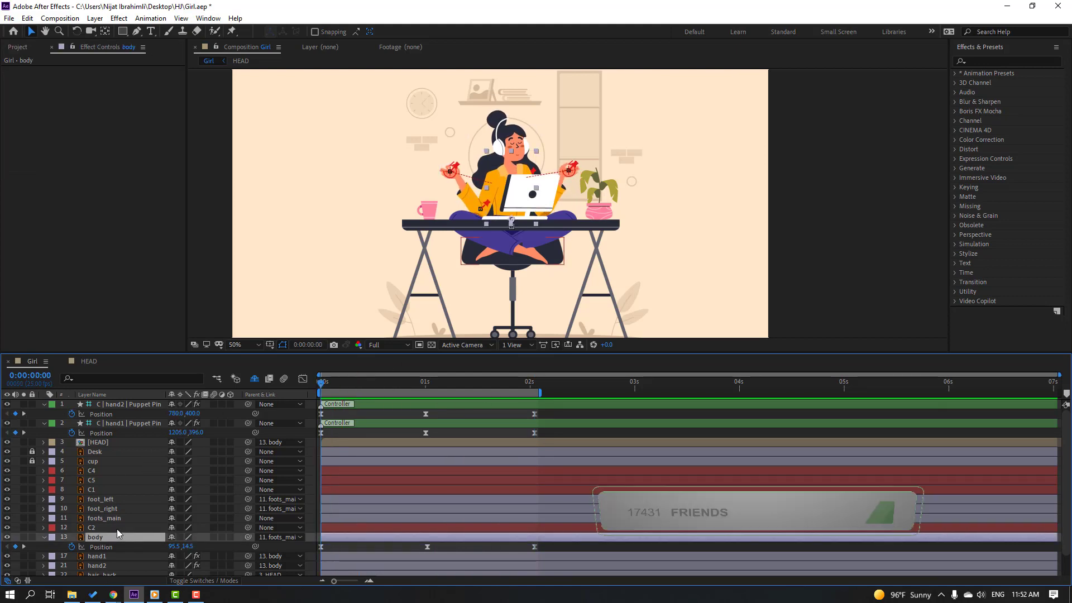
key(shift+r)
scroll(106, 533, down, 2)
click(72, 527)
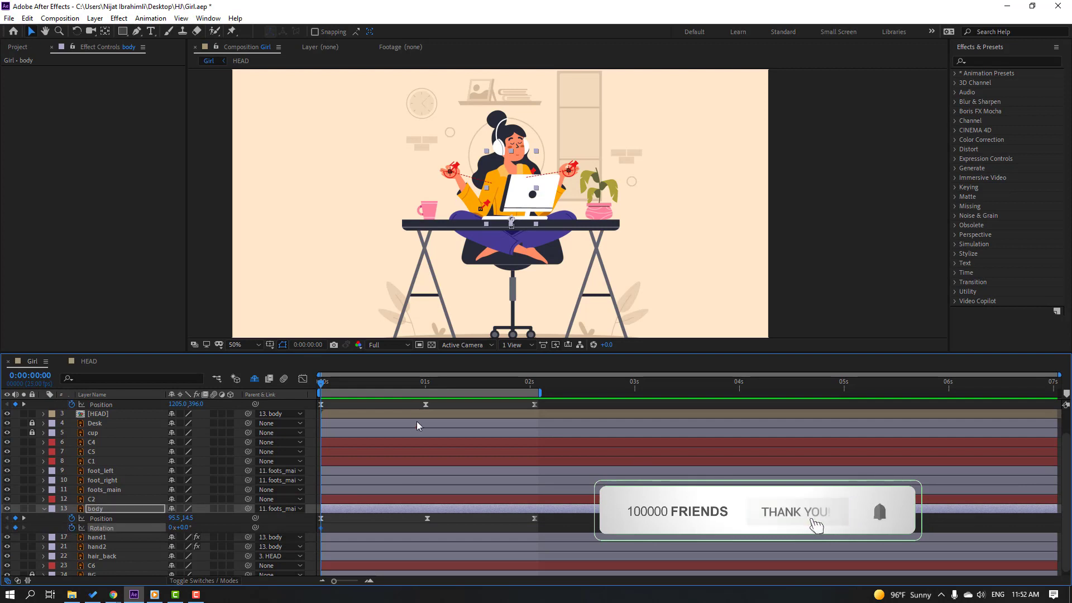
drag(326, 381, 428, 391)
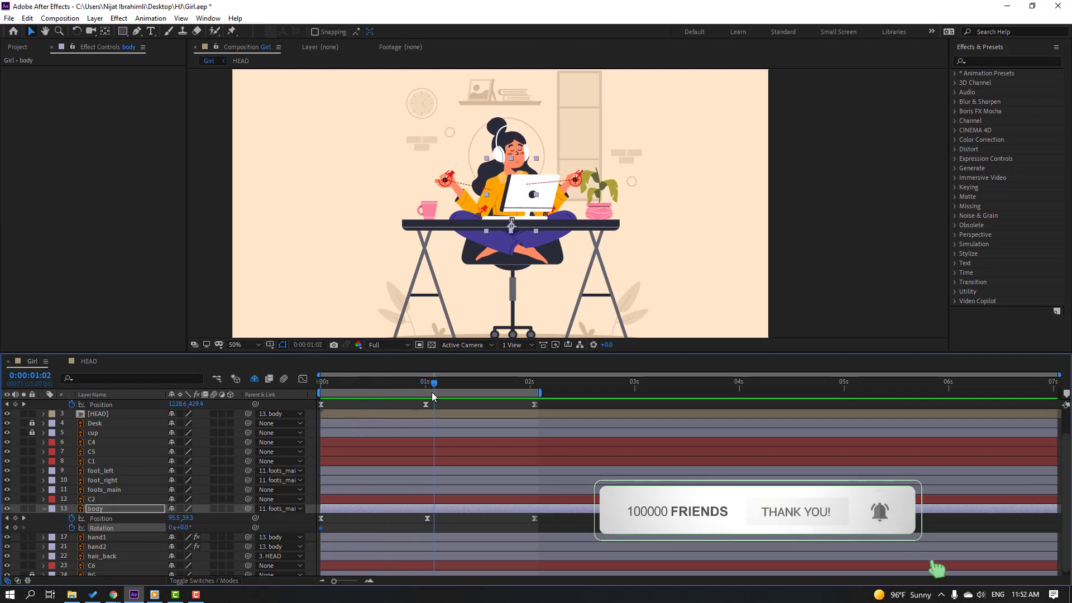
click(182, 527)
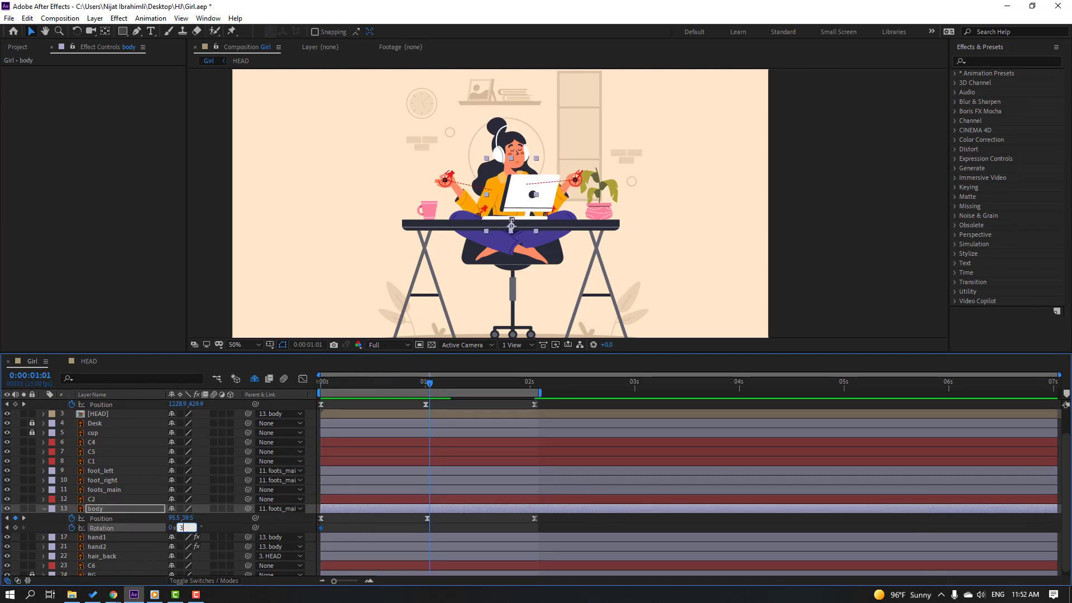
text(3)
key(Return)
drag(444, 386, 533, 395)
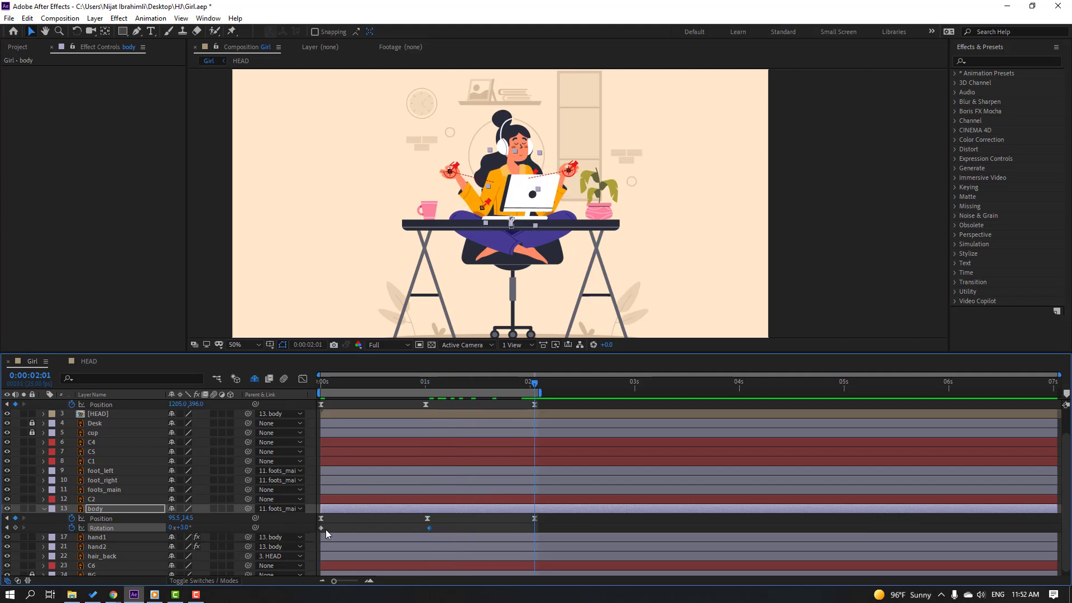
drag(186, 532, 182, 531)
Apply Easy Ease to the three body Rotation keyframes and preview the rocking.
drag(427, 531, 427, 531)
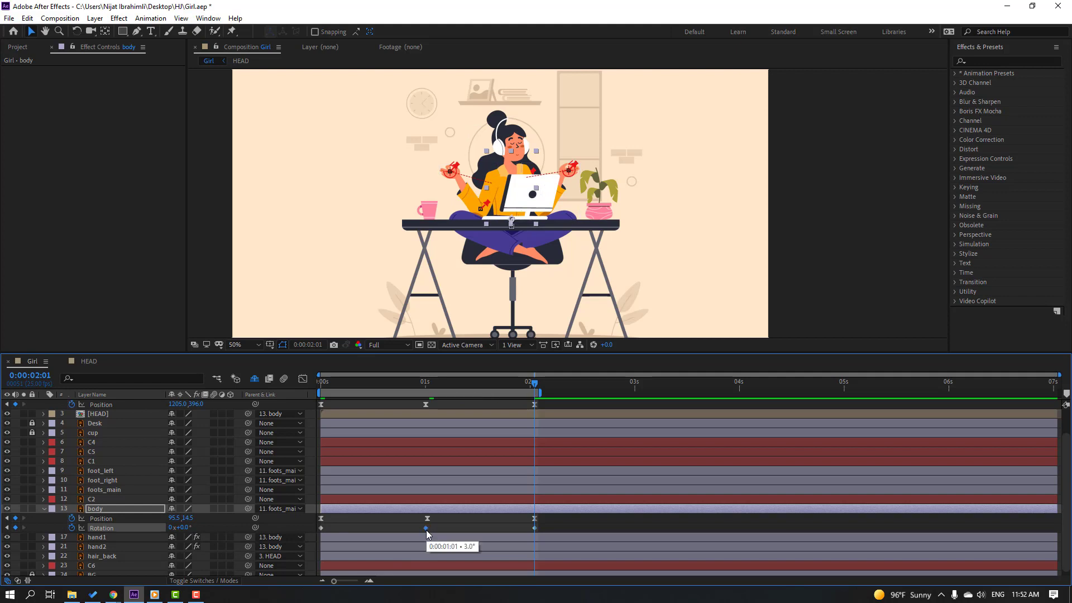
drag(550, 526, 323, 535)
right_click(323, 531)
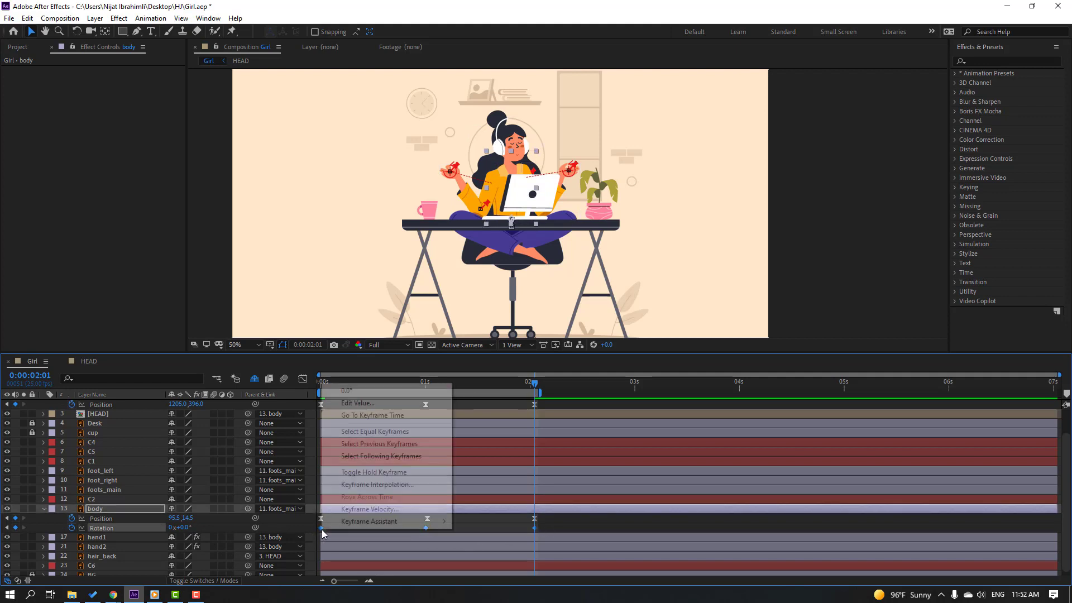
mouse_move(385, 522)
click(504, 447)
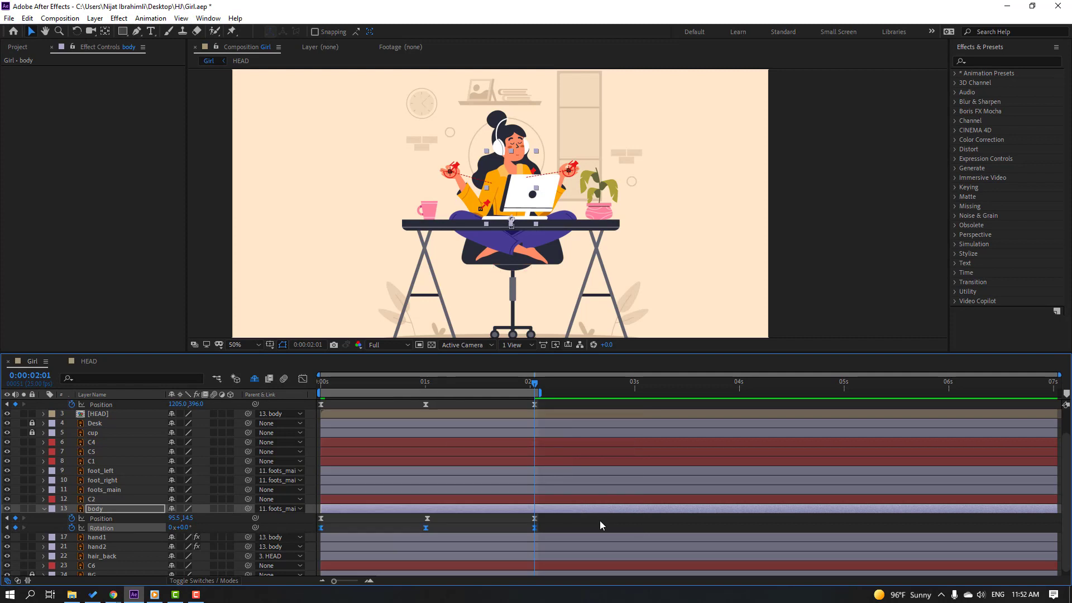
key(space)
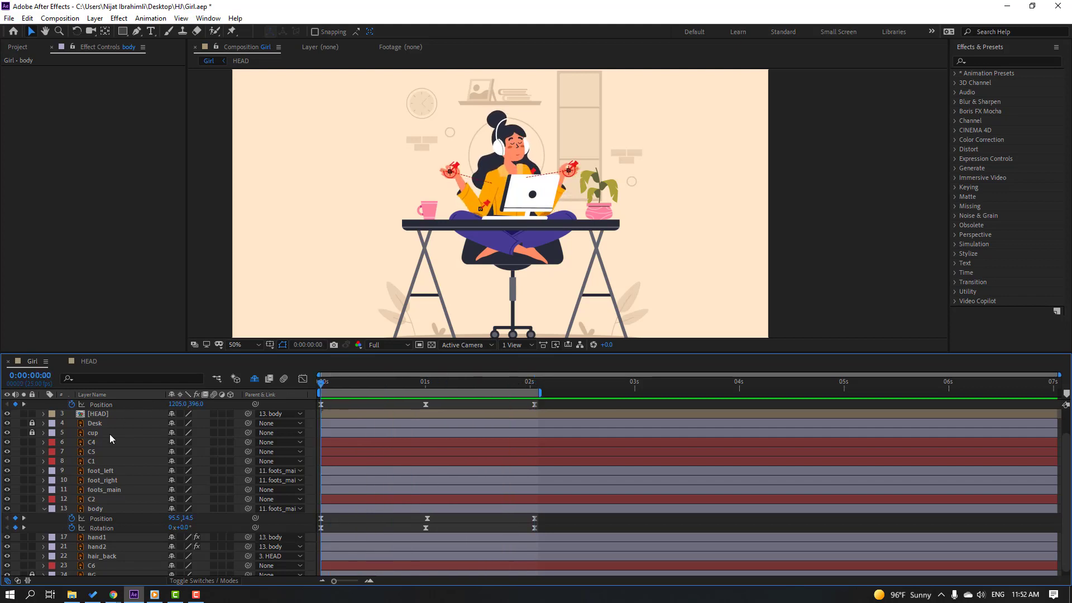
scroll(110, 434, up, 2)
Keyframe the HEAD layer's Position and raise its Y to 29.9 at one second.
click(97, 443)
scroll(516, 148, up, 2)
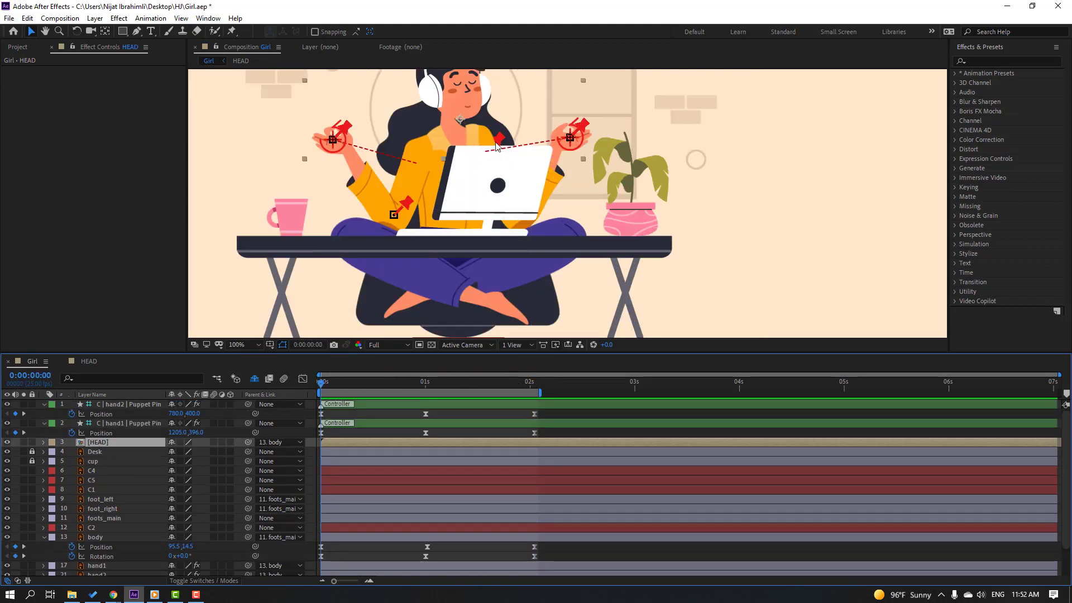
key(p)
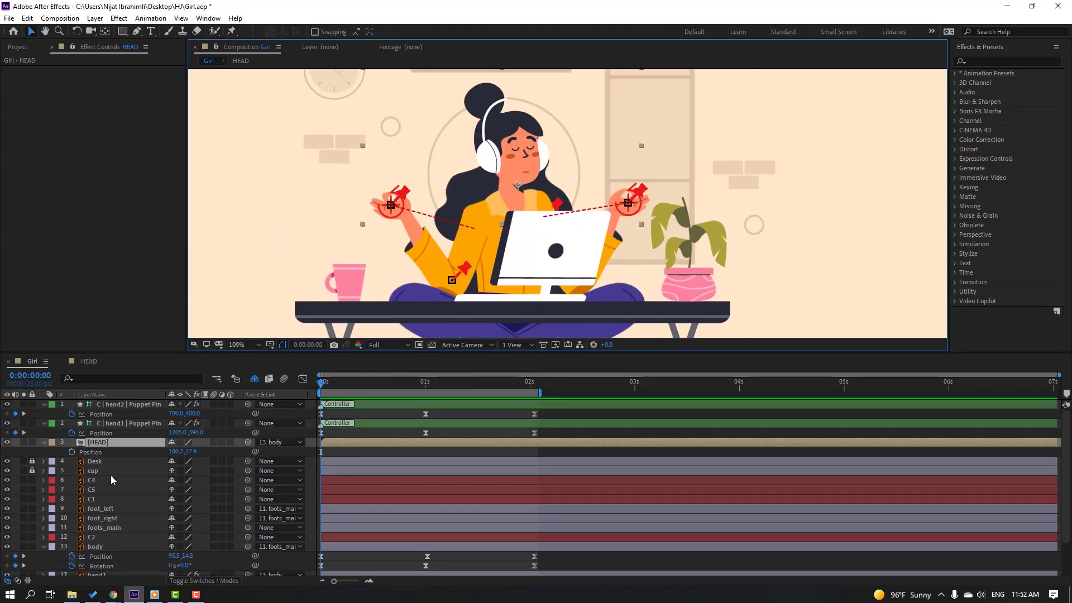
click(72, 452)
drag(373, 379, 426, 385)
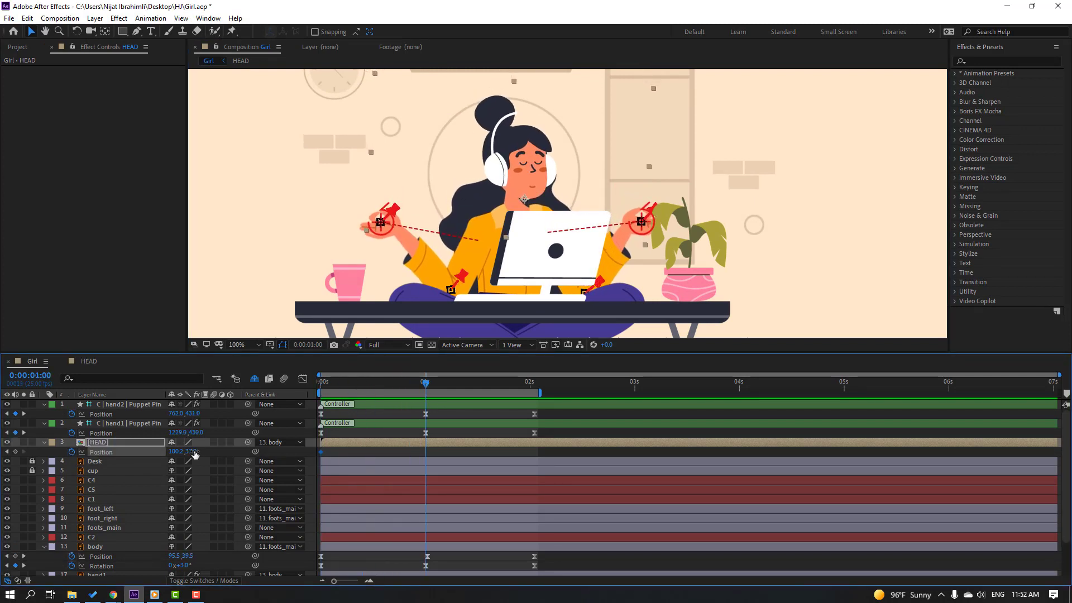
drag(195, 454, 191, 454)
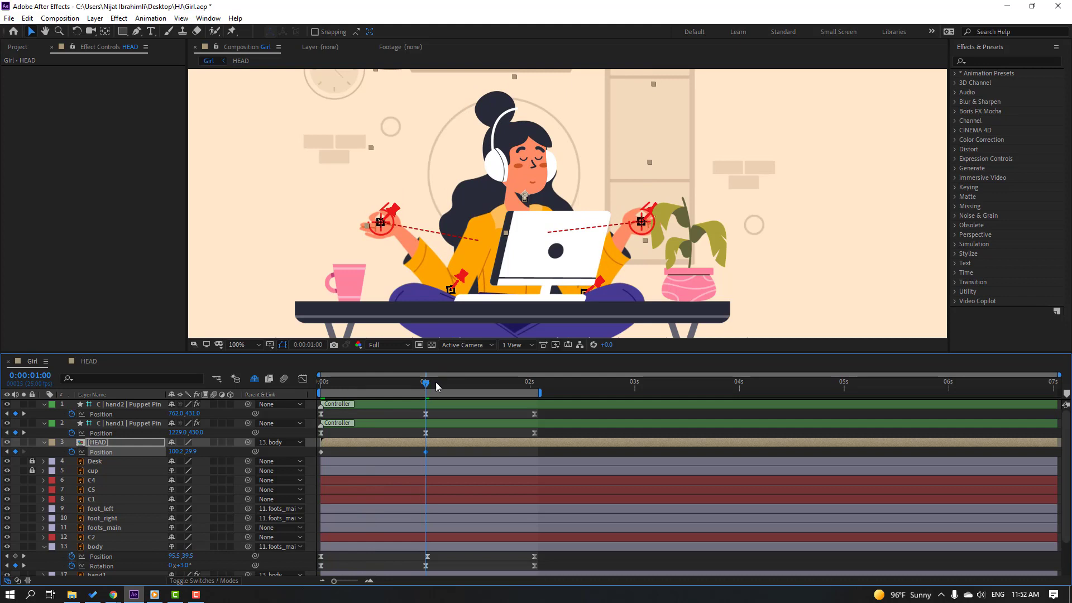
Copy the starting head Position key to two seconds, Easy Ease all three keys, and preview.
drag(437, 385, 531, 383)
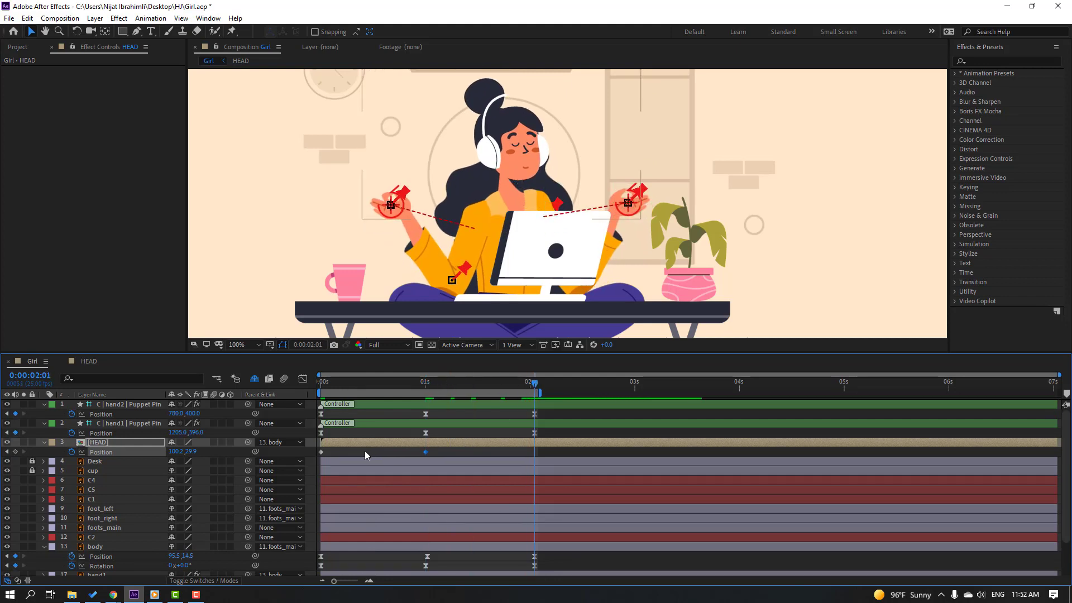
click(321, 452)
key(ctrl+c)
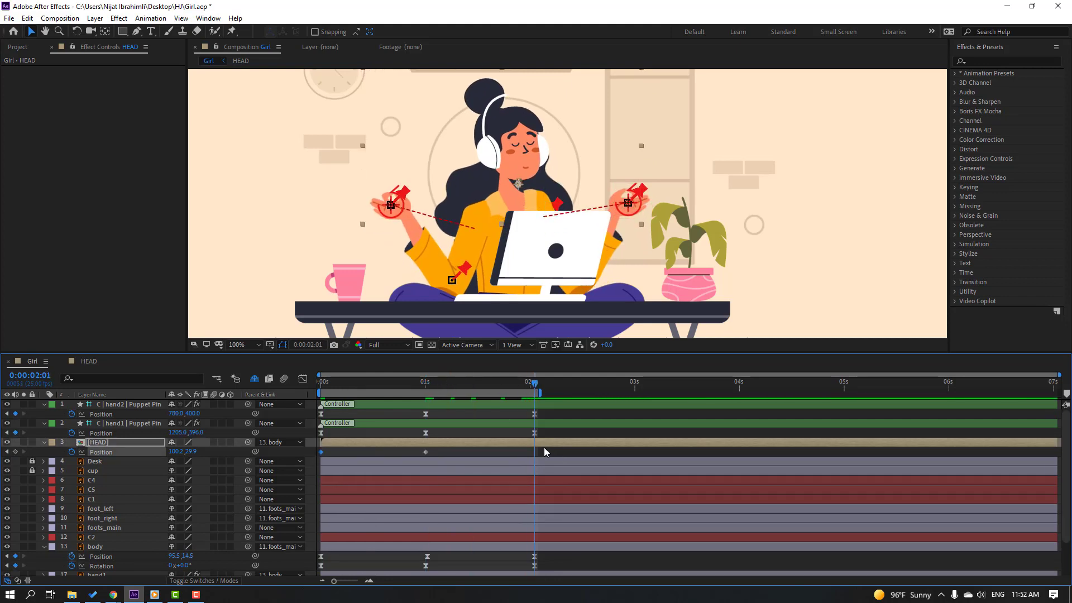
key(ctrl+v)
drag(565, 456, 321, 457)
right_click(322, 454)
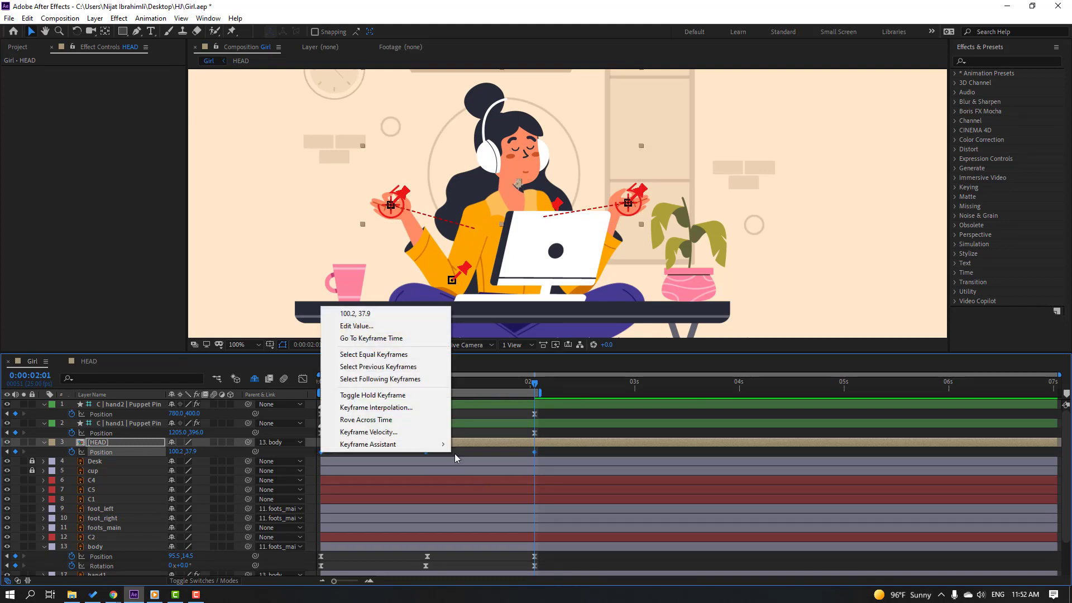
mouse_move(391, 443)
click(508, 478)
click(575, 454)
key(space)
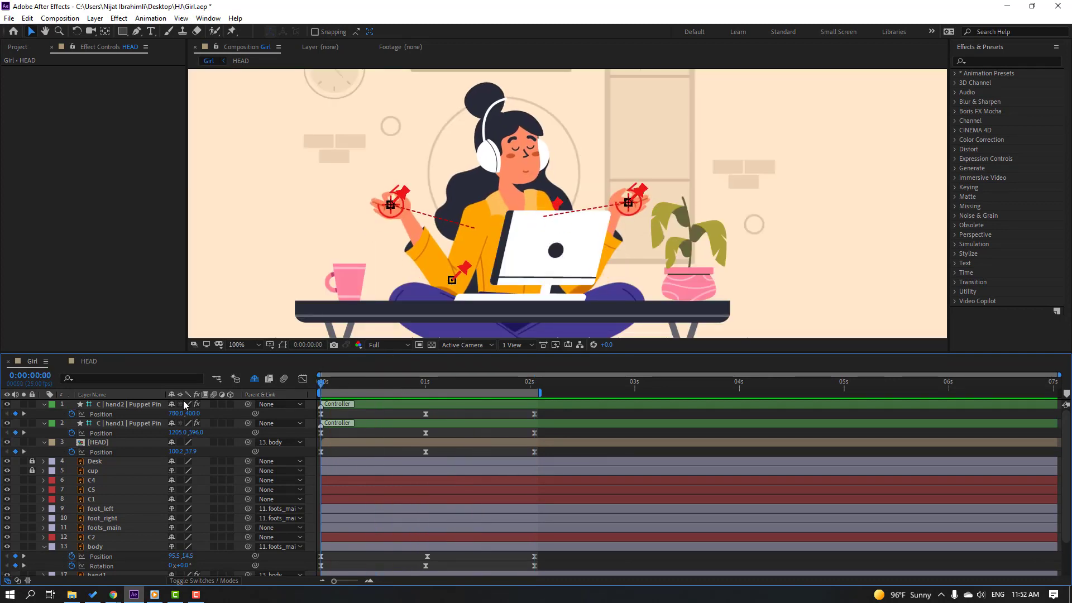
Keyframe the head's Rotation at 0° and tilt it to 3° at one second.
click(110, 441)
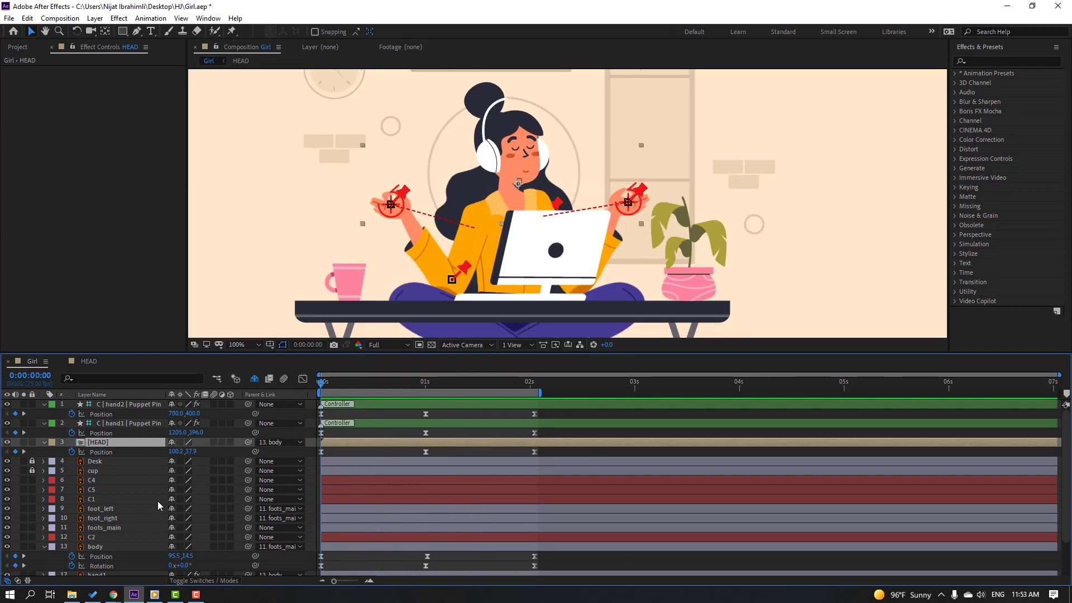
key(shift+r)
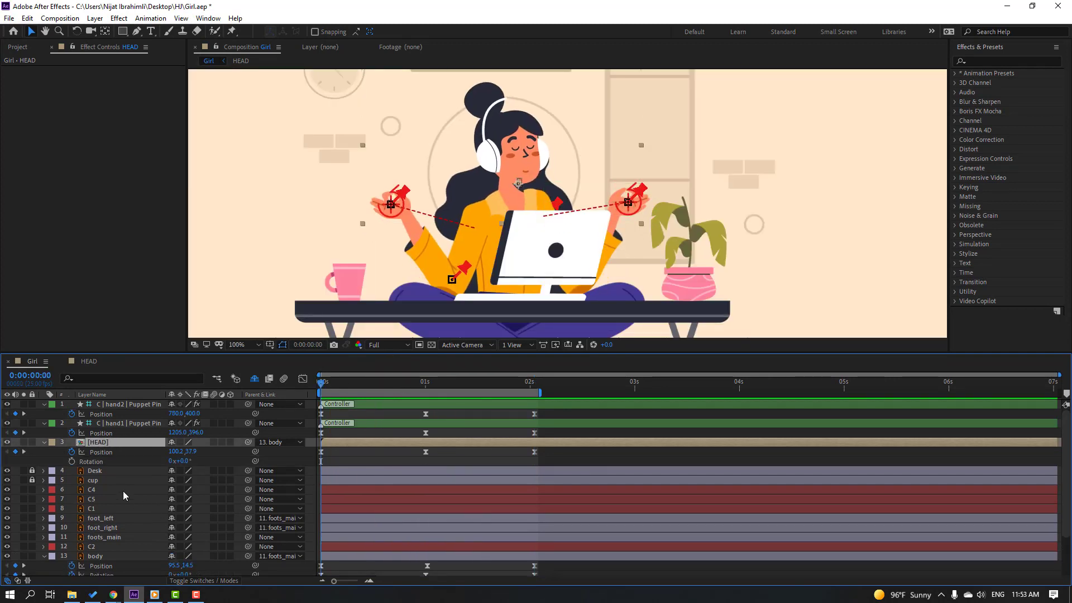
click(71, 461)
drag(321, 383, 425, 394)
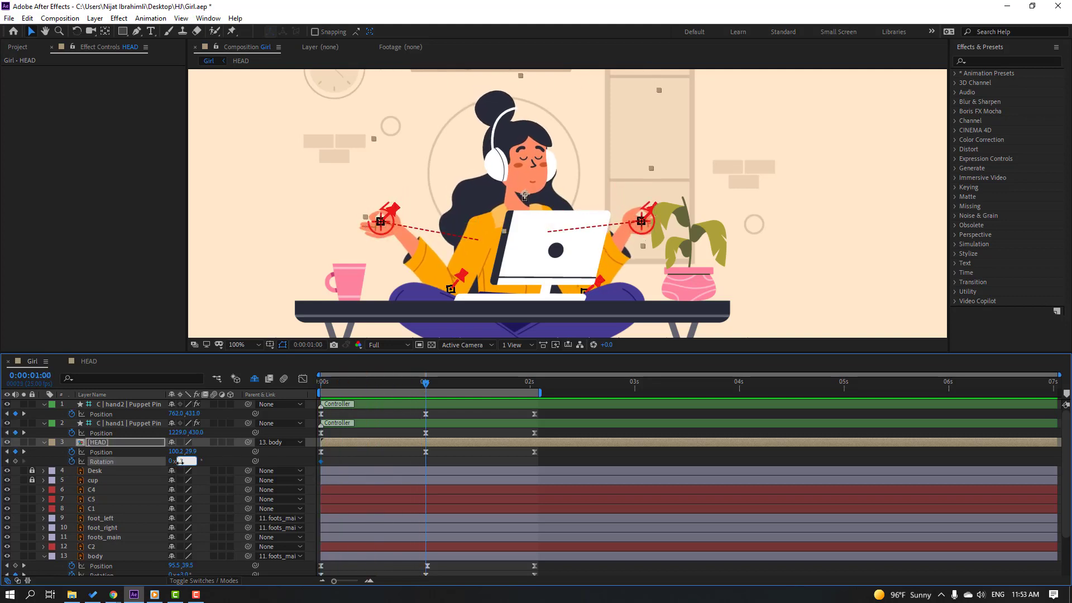
drag(180, 462, 186, 462)
Paste the 0° rotation key at two seconds, Easy Ease the keys, preview, then return to start.
drag(434, 380, 534, 383)
click(322, 462)
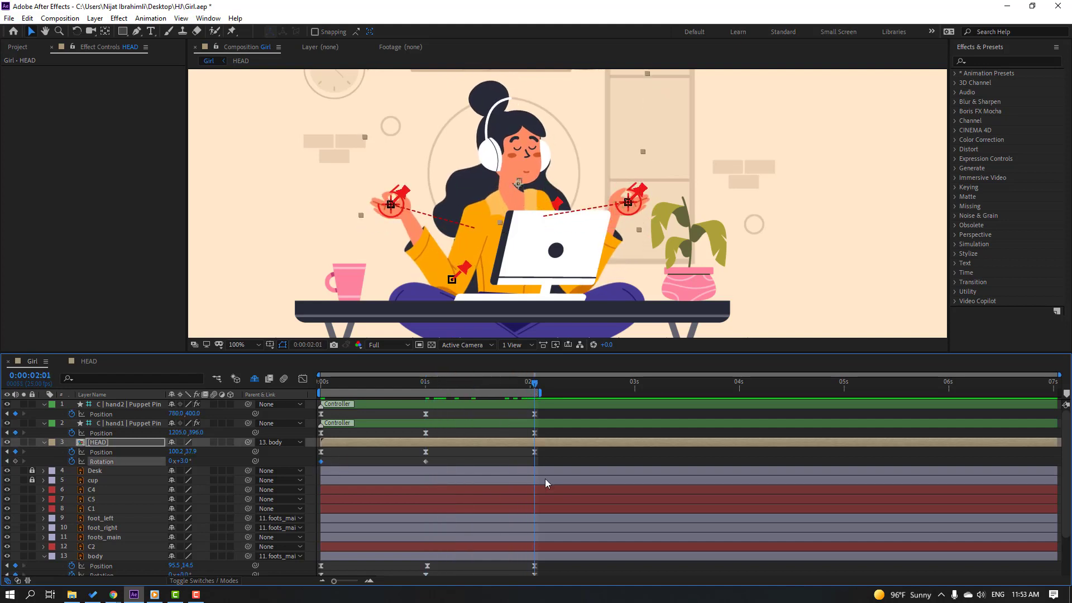
key(ctrl+v)
drag(553, 461, 314, 473)
right_click(322, 461)
mouse_move(368, 452)
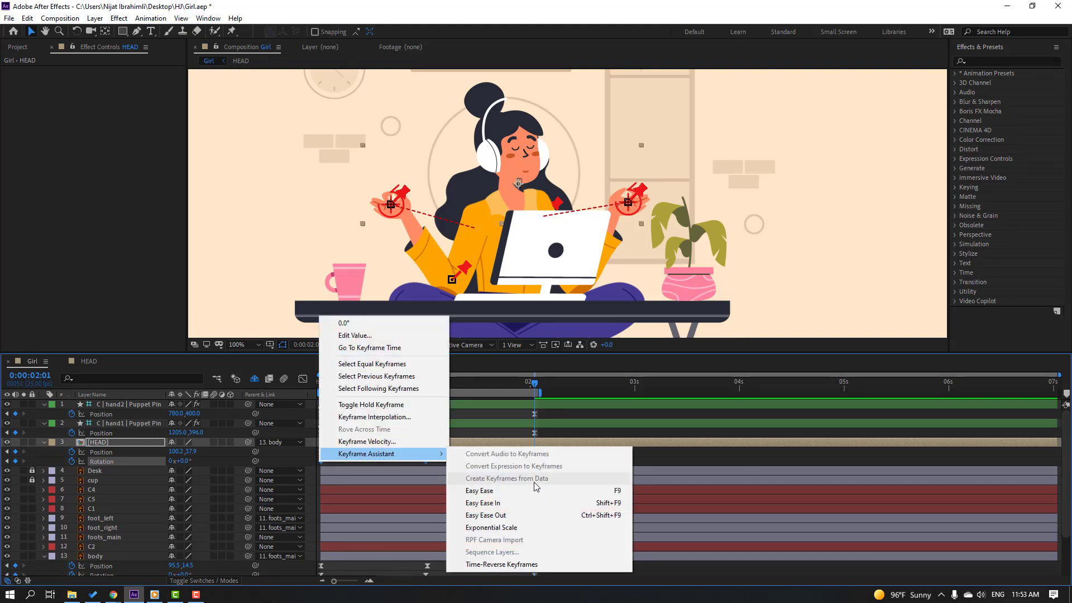
click(486, 491)
click(584, 458)
key(space)
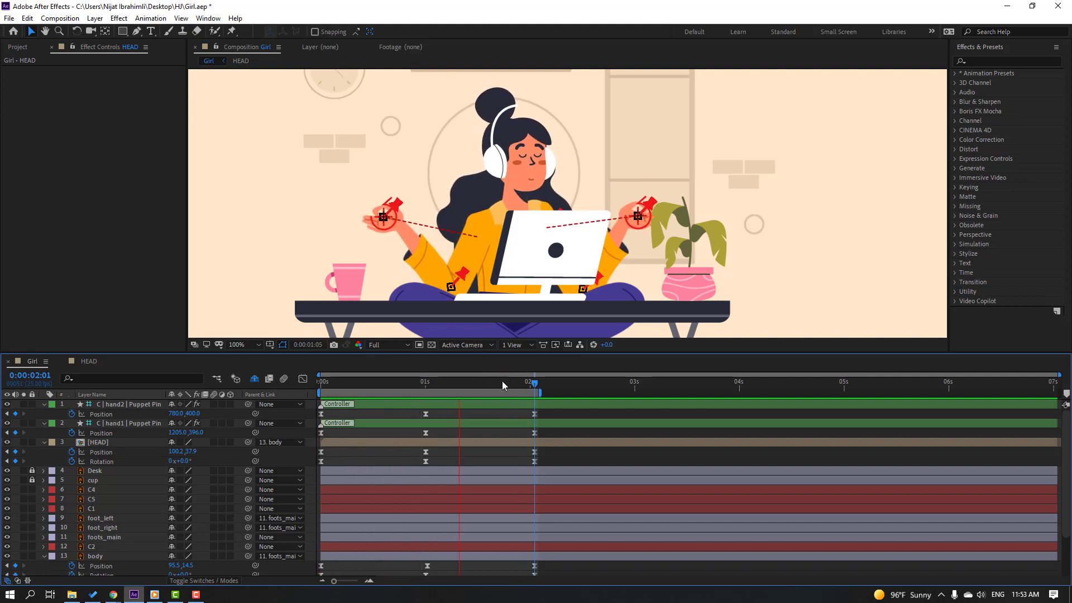
key(Home)
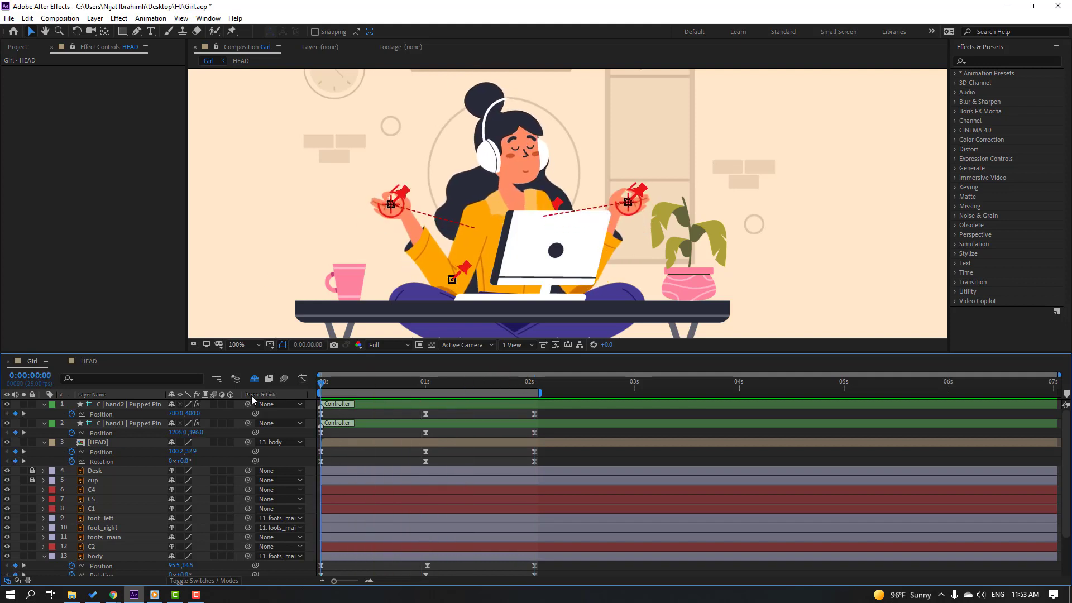
Solo the hair_back layer and apply the Wave Warp effect to it.
scroll(471, 476, down, 3)
click(114, 555)
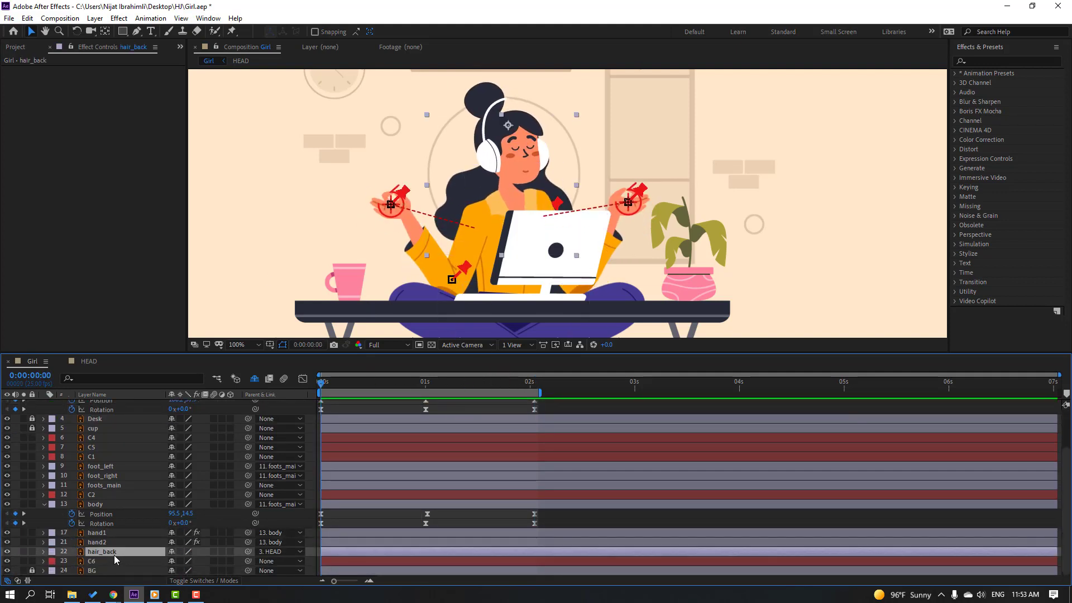
click(24, 551)
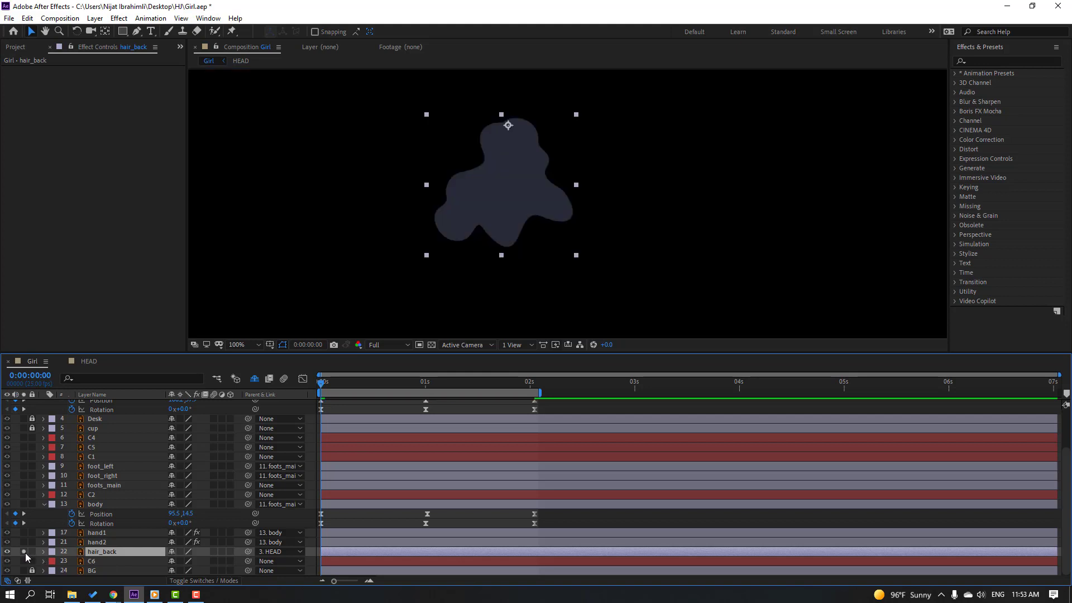
click(989, 61)
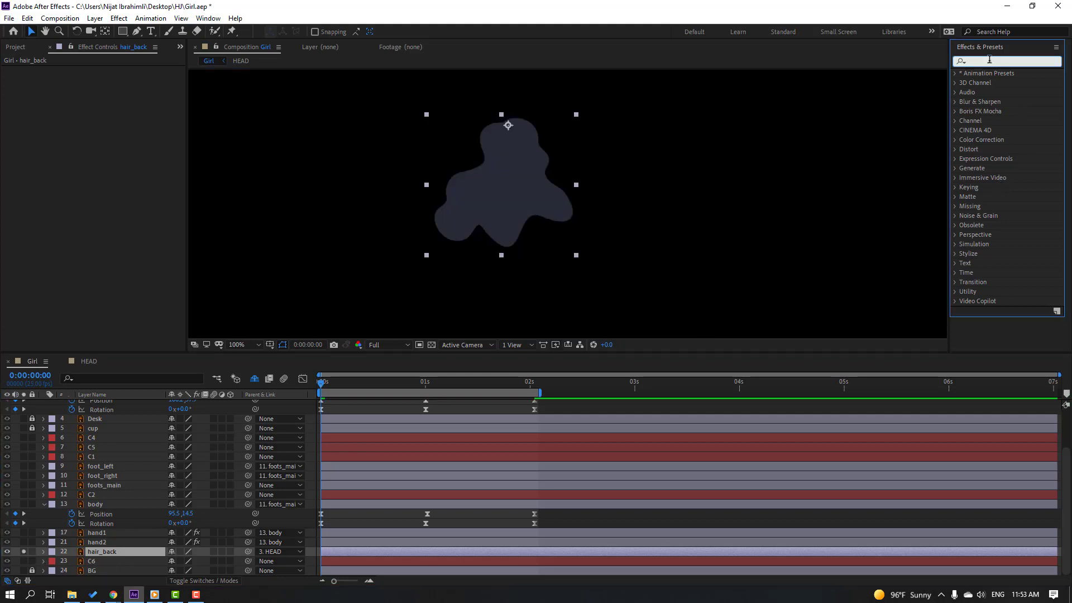
text(wave)
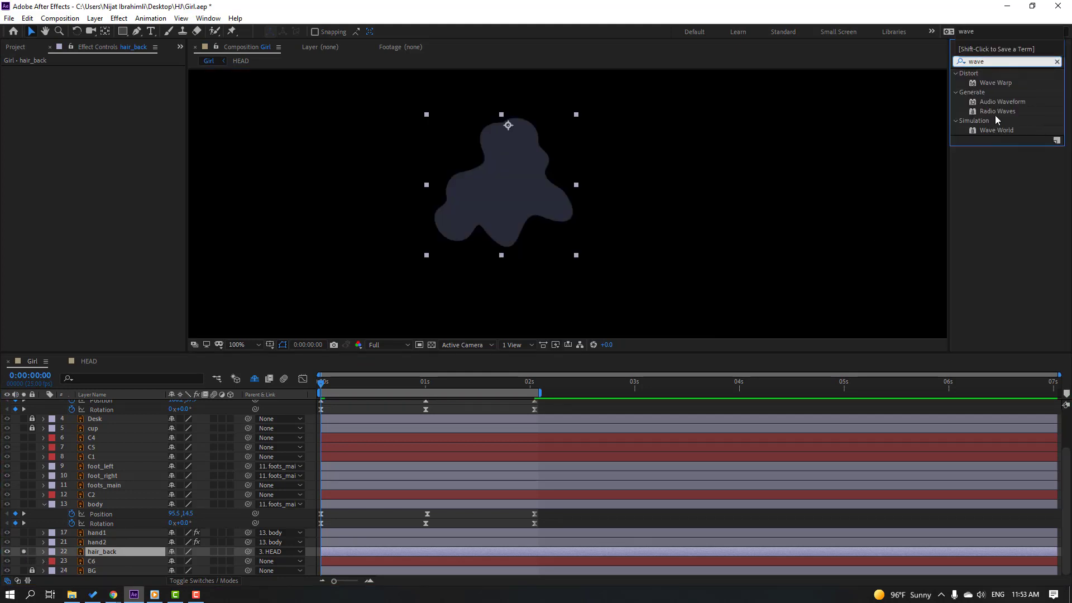
drag(996, 83, 115, 554)
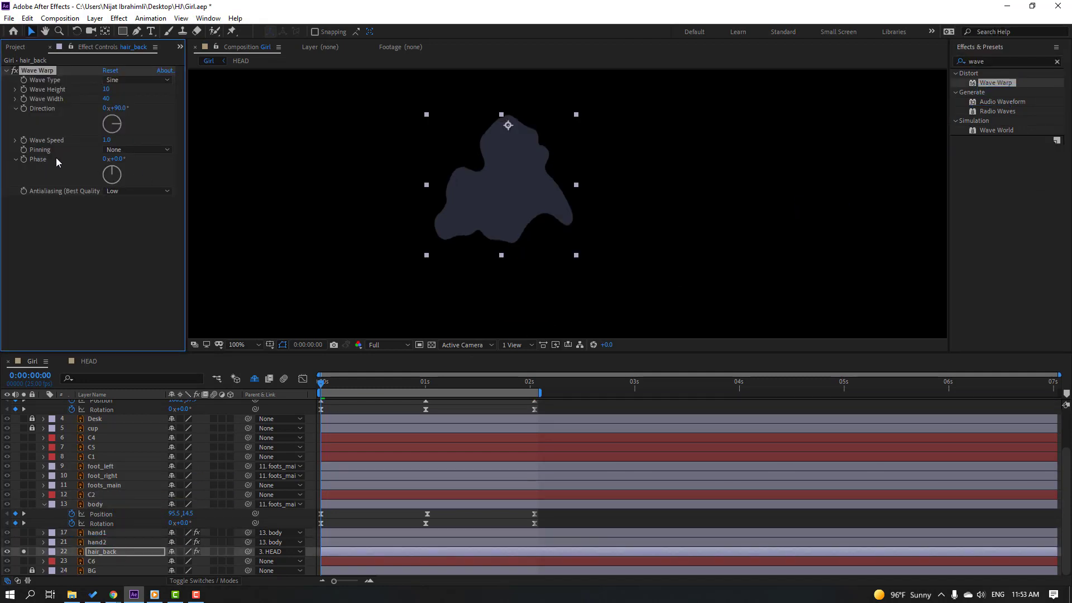
Pin the Wave Warp at all edges, set Wave Width to 54, and preview the hair.
click(127, 150)
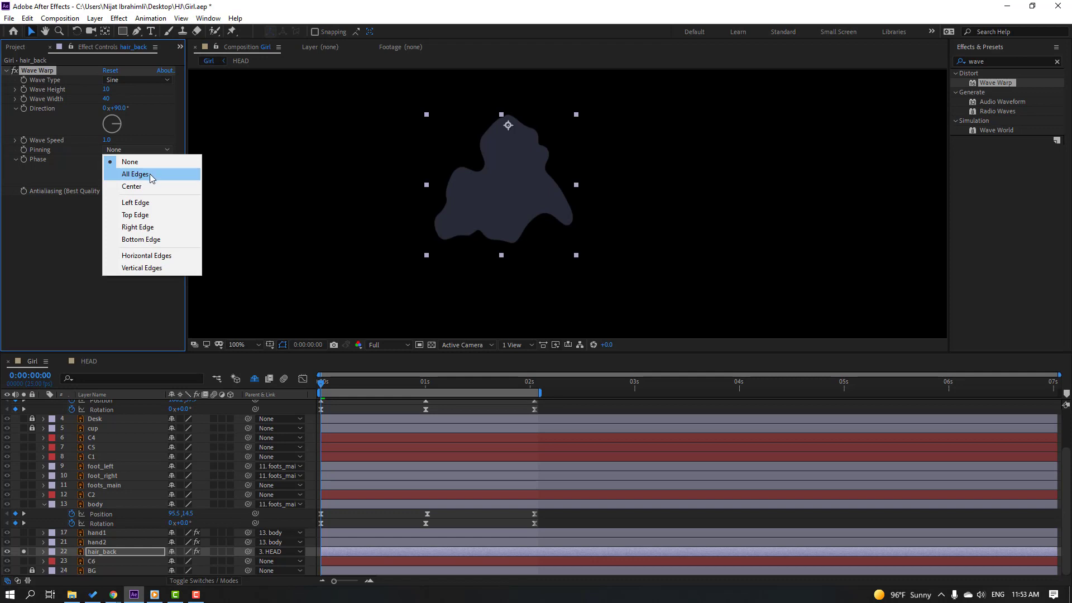
click(136, 175)
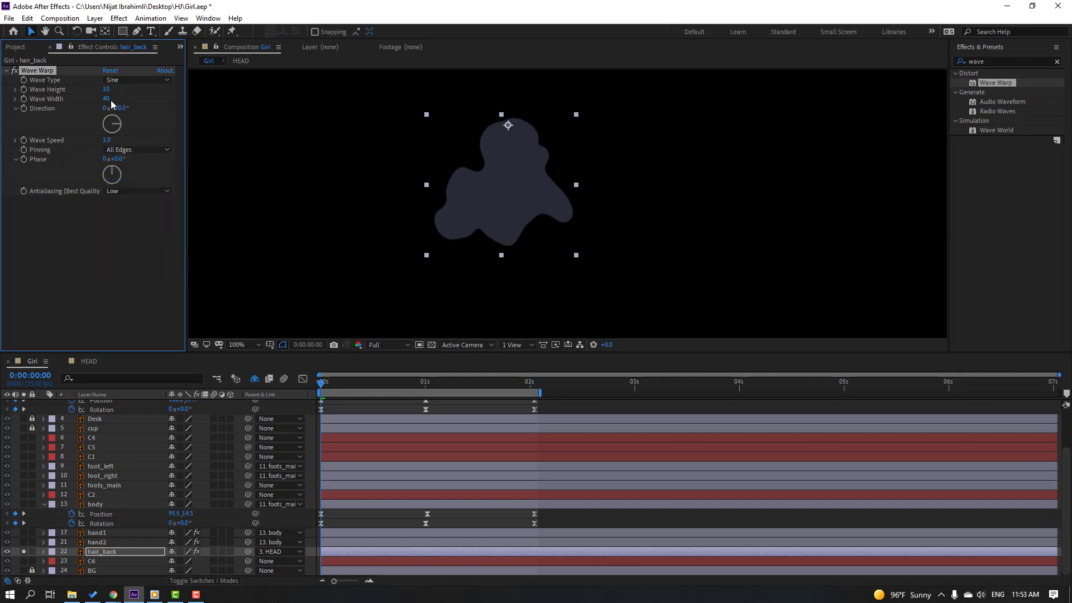
drag(106, 98, 514, 155)
key(space)
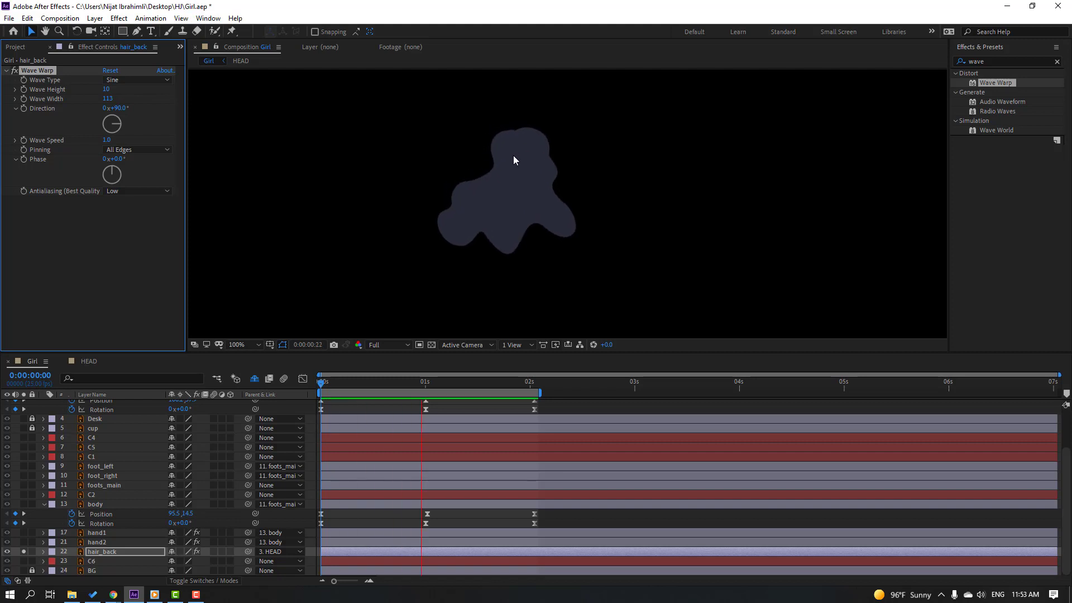
key(space)
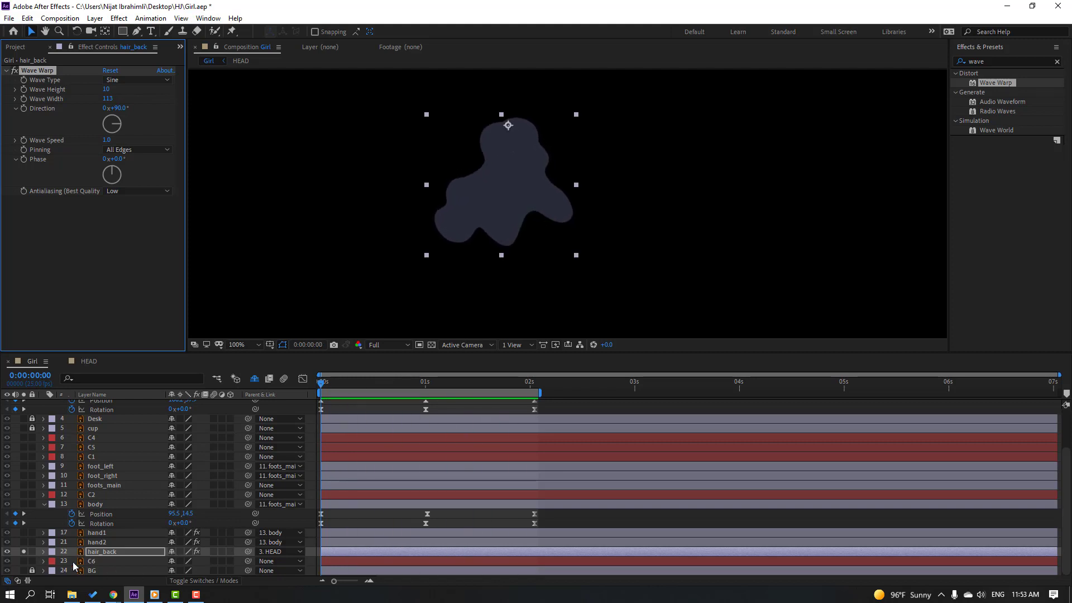
Unsolo hair_back, change Wave Width to 150, and preview the whole scene.
click(25, 552)
key(space)
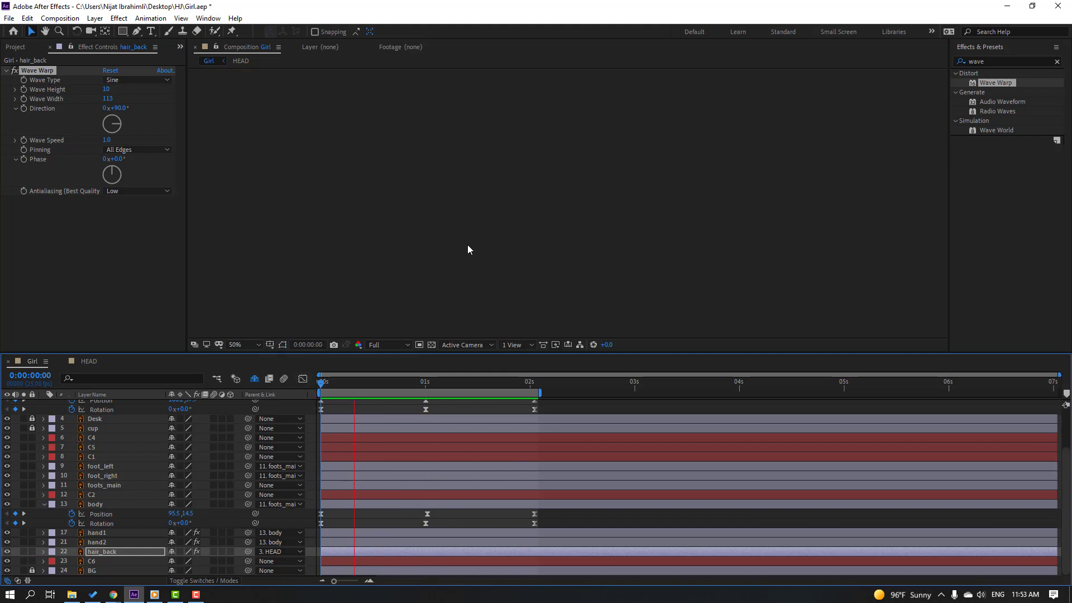
scroll(468, 244, down, 2)
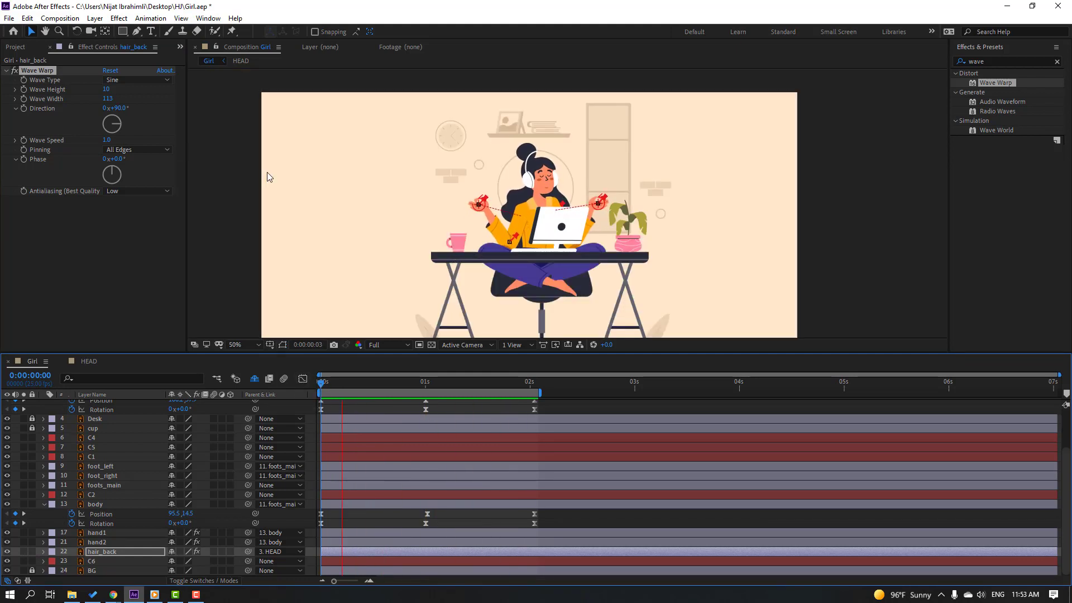
key(space)
click(109, 99)
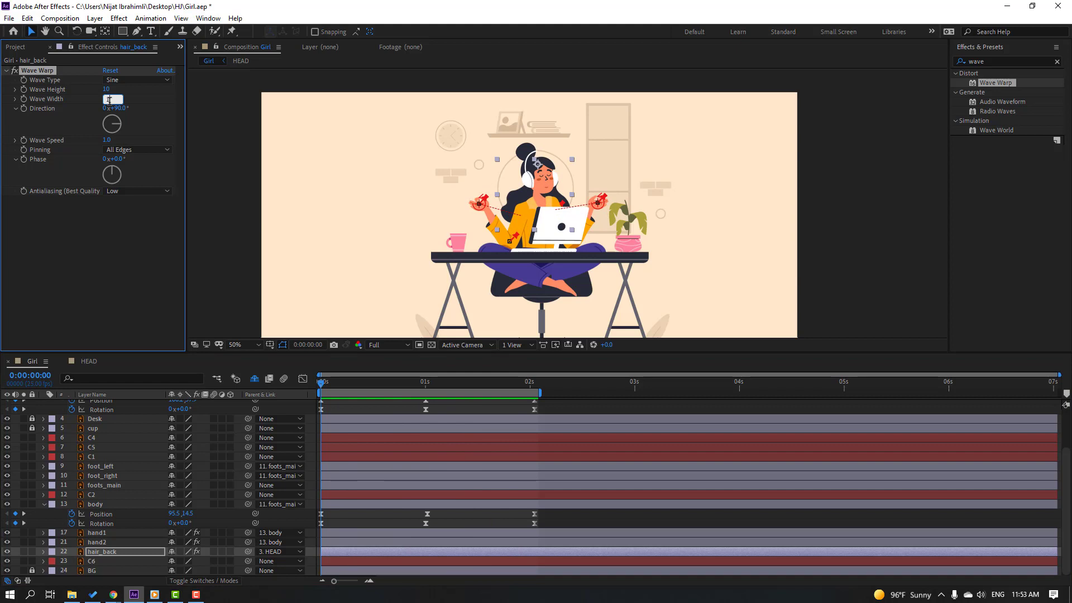
key(Return)
key(space)
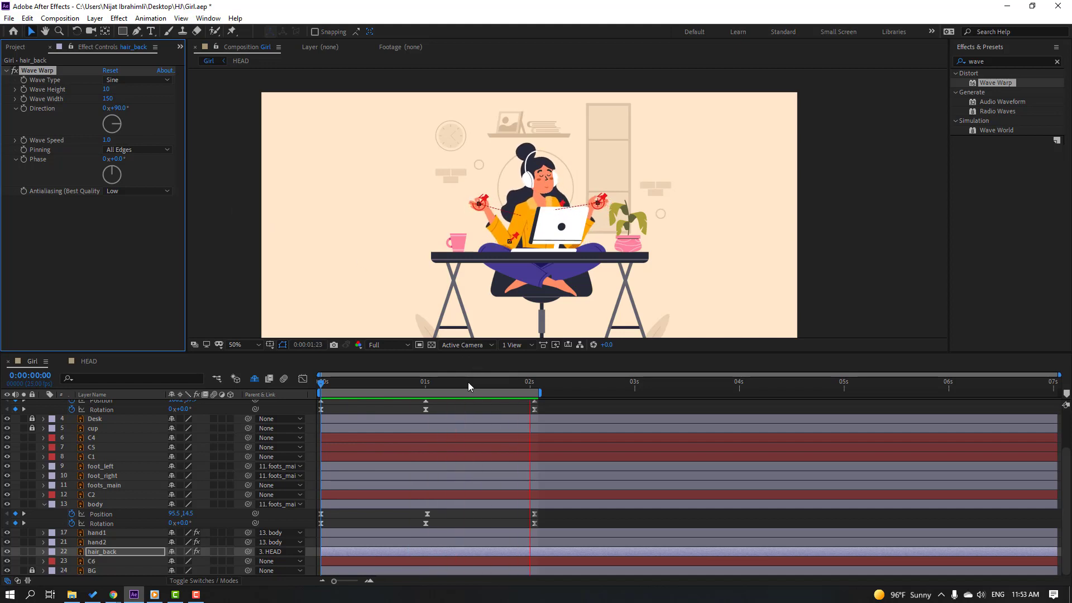
scroll(112, 475, up, 3)
click(96, 445)
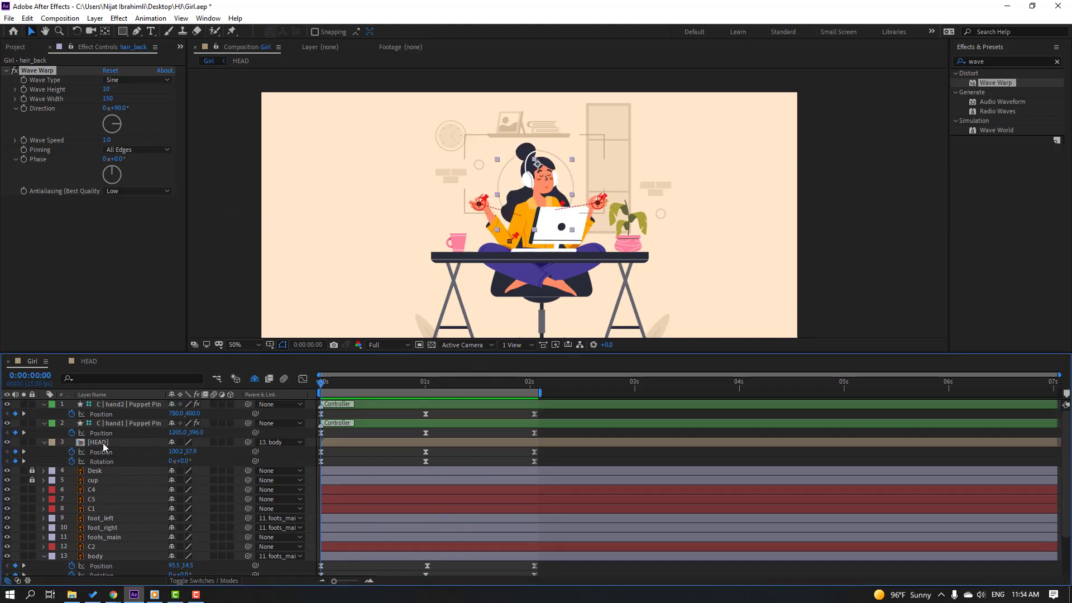
Open the HEAD composition and add a new Null Object to it.
double_click(103, 443)
key(slash)
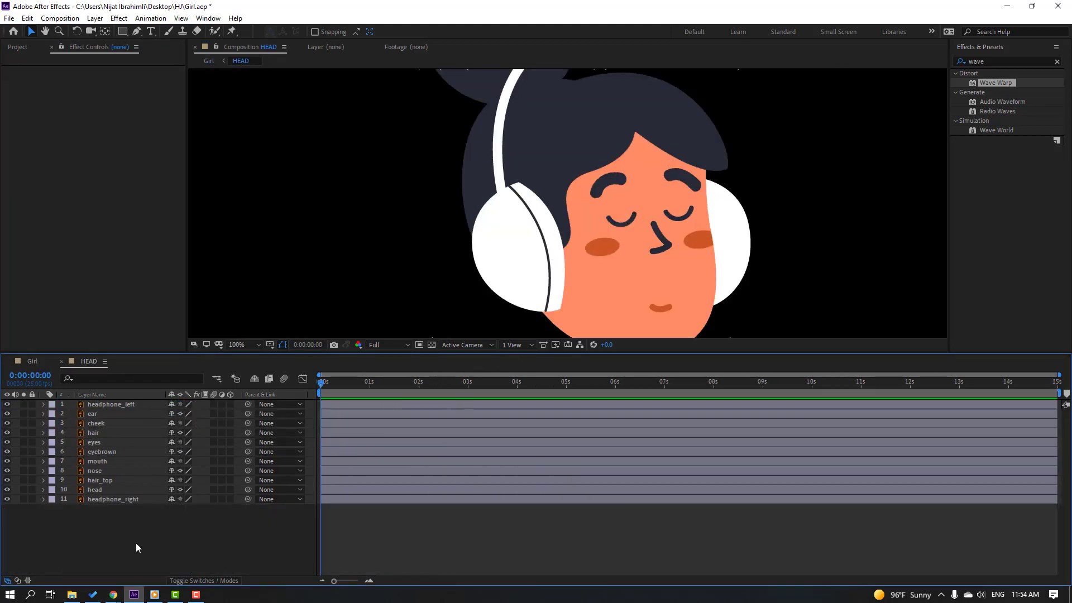
right_click(137, 547)
mouse_move(268, 428)
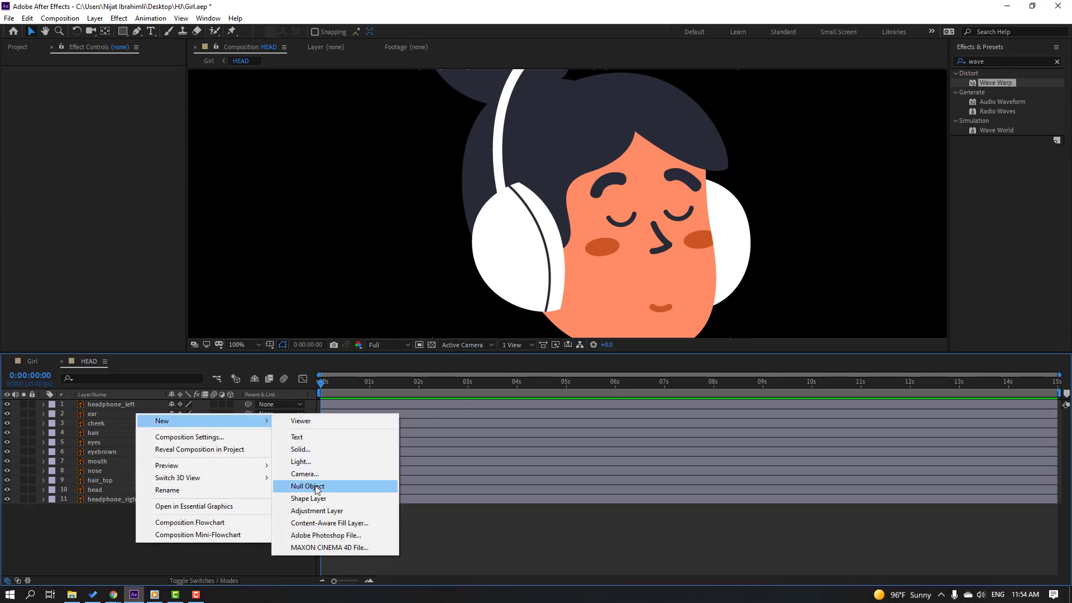
click(316, 487)
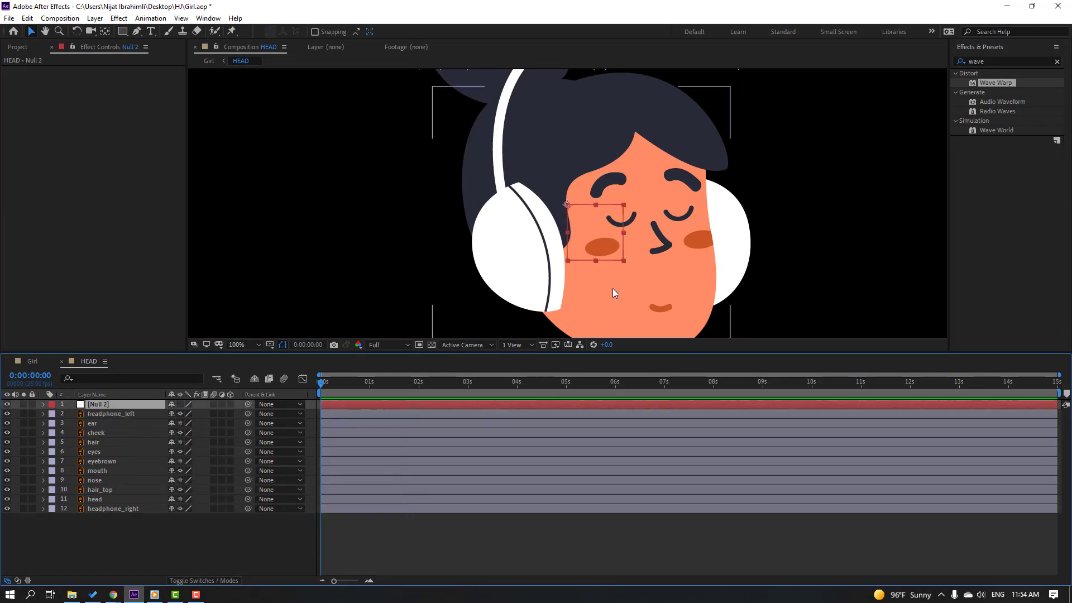
key(apostrophe)
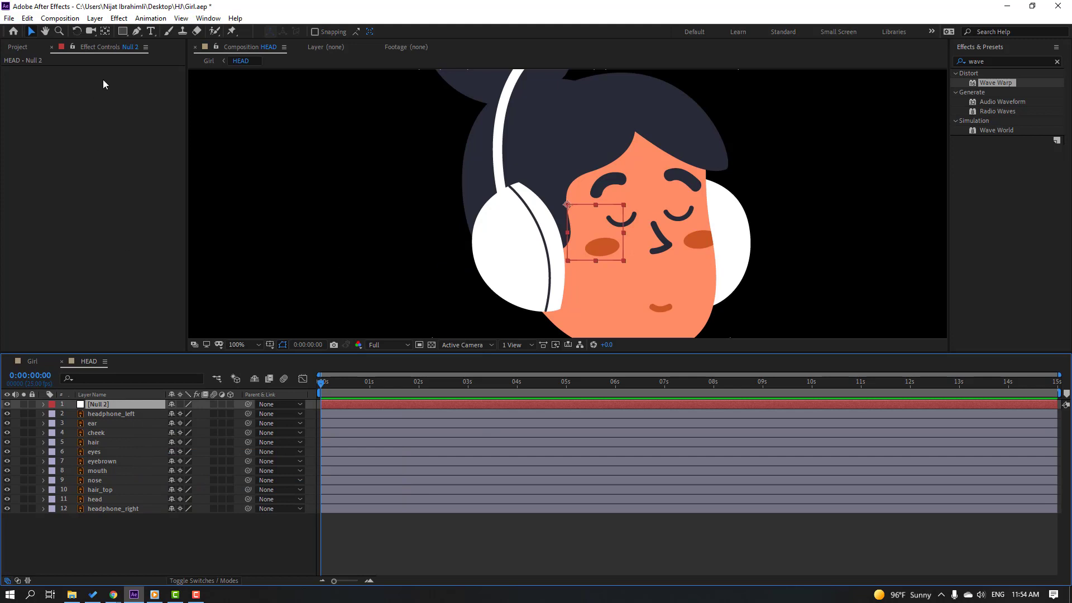
Center the null's anchor point and move the null onto the nose.
click(105, 32)
key(ctrl+alt+Home)
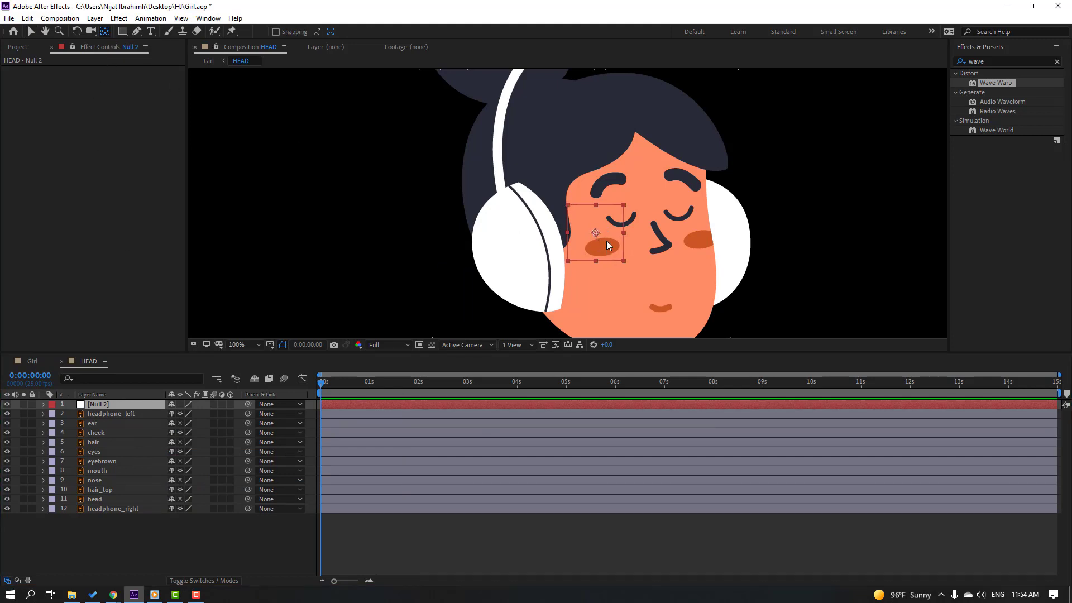
key(v)
drag(608, 246, 641, 229)
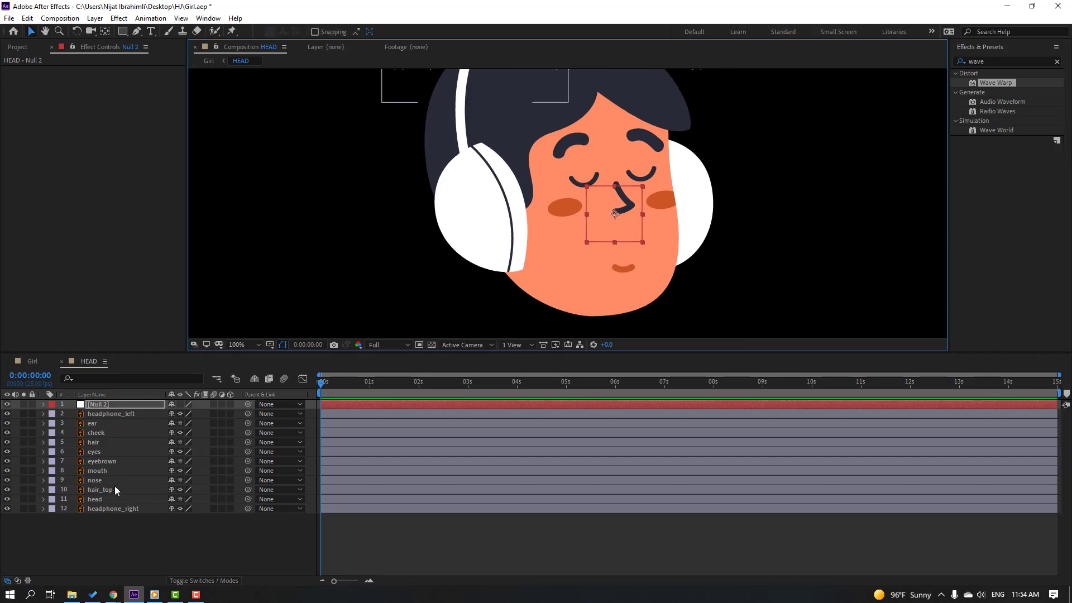
Parent cheek, eyes, eyebrown, mouth and nose to Null 2.
click(112, 434)
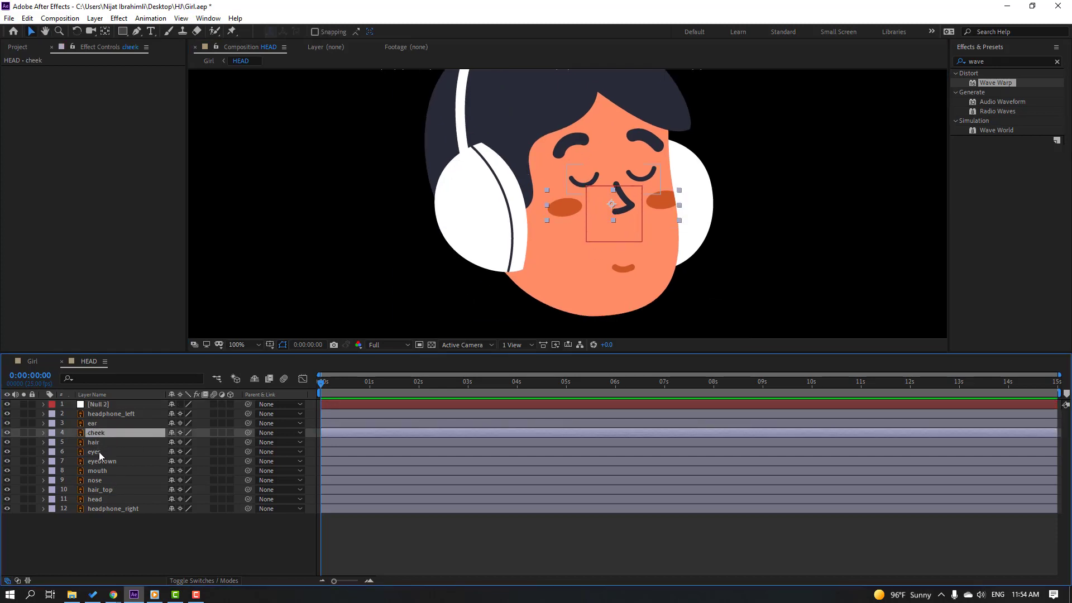
ctrl+click(99, 451)
ctrl+click(116, 461)
ctrl+click(98, 471)
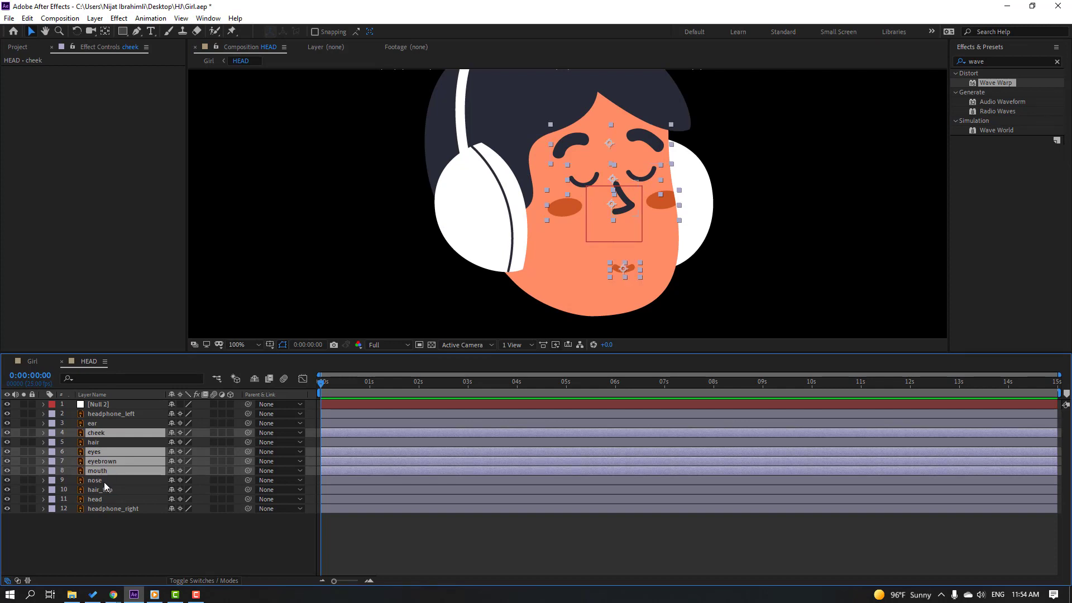
ctrl+click(104, 480)
drag(248, 433, 95, 404)
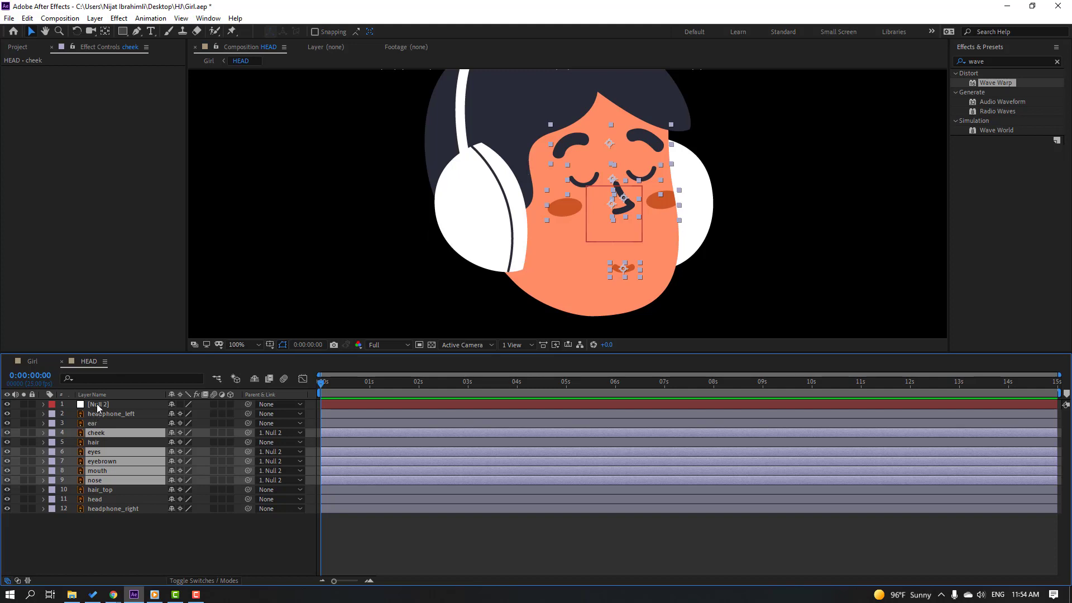
Keyframe Null 2's Position at 0s and lower it for a keyframe at 10 frames.
click(98, 404)
key(p)
click(71, 413)
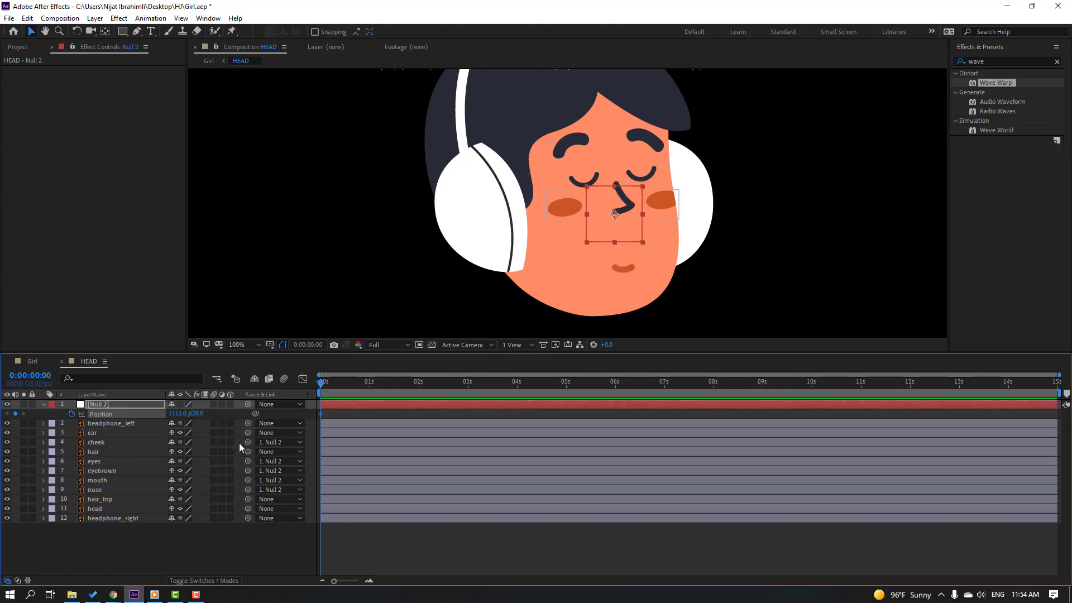
key(shift+Page_Down)
drag(625, 207, 629, 230)
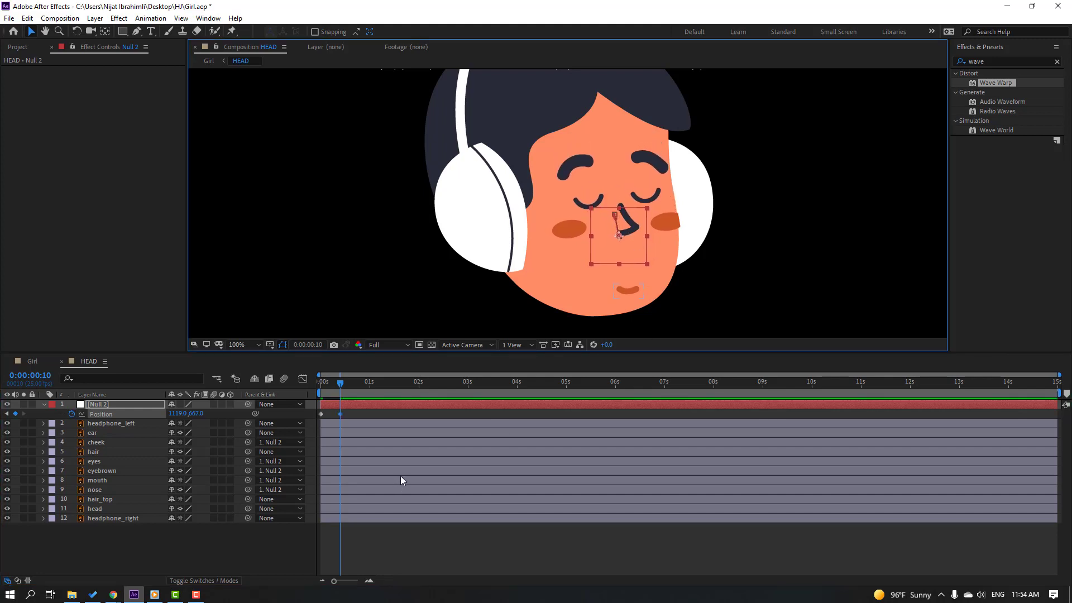
Paste the starting position at frame 20, Easy Ease the keys, and return to Girl.
key(shift+Page_Down)
click(326, 414)
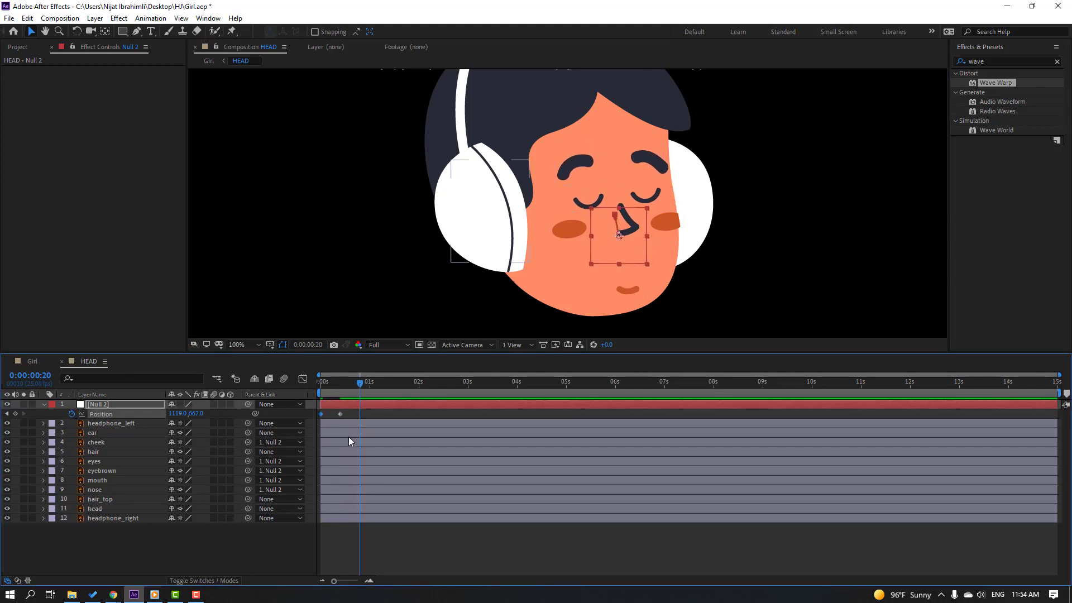
key(ctrl+c)
key(ctrl+v)
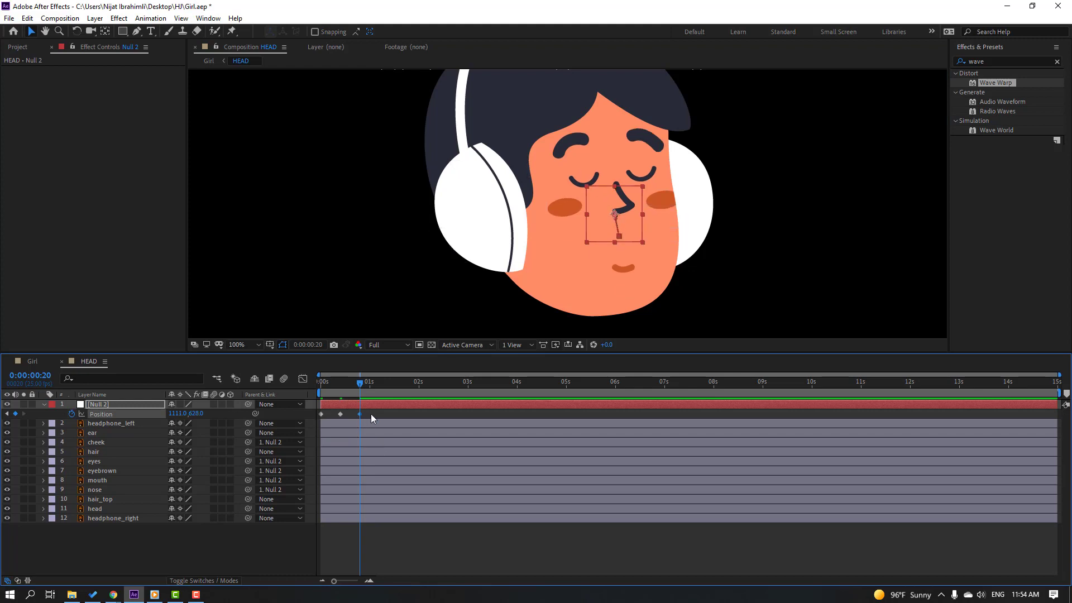
right_click(321, 415)
mouse_move(402, 552)
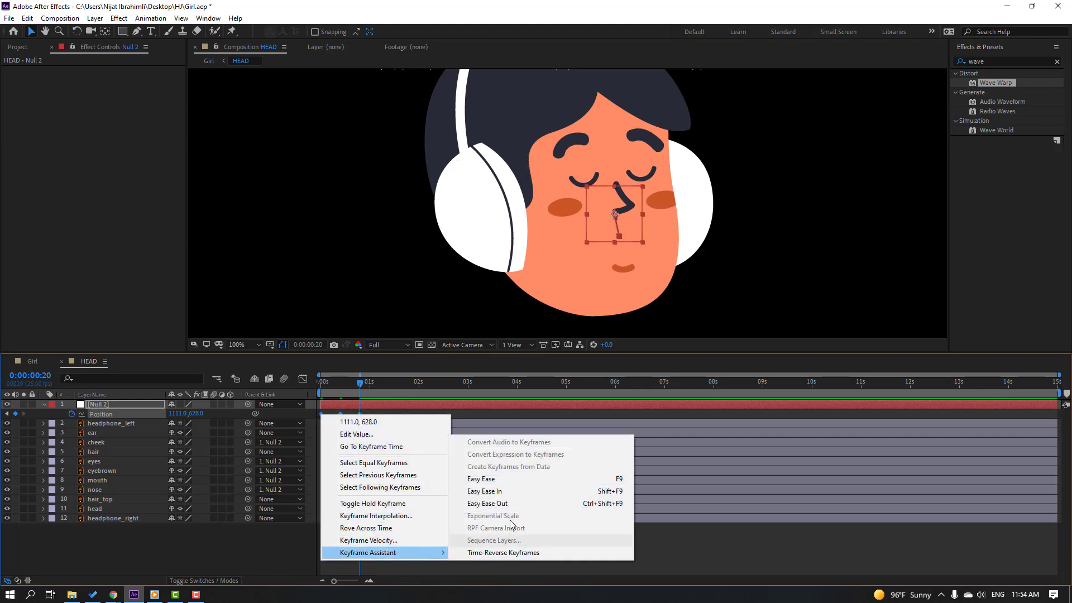
click(485, 479)
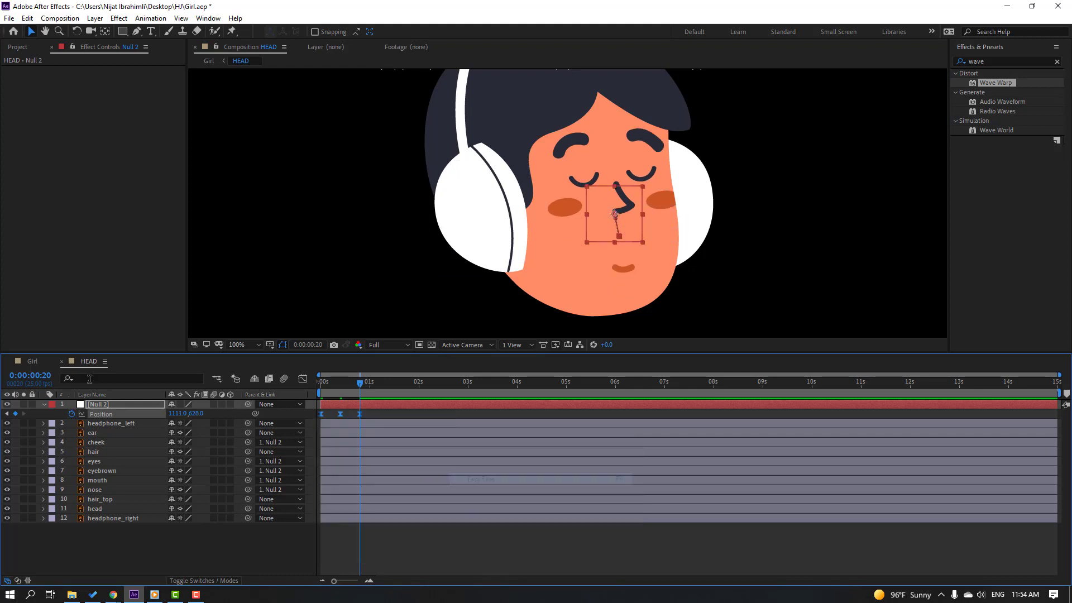
click(32, 361)
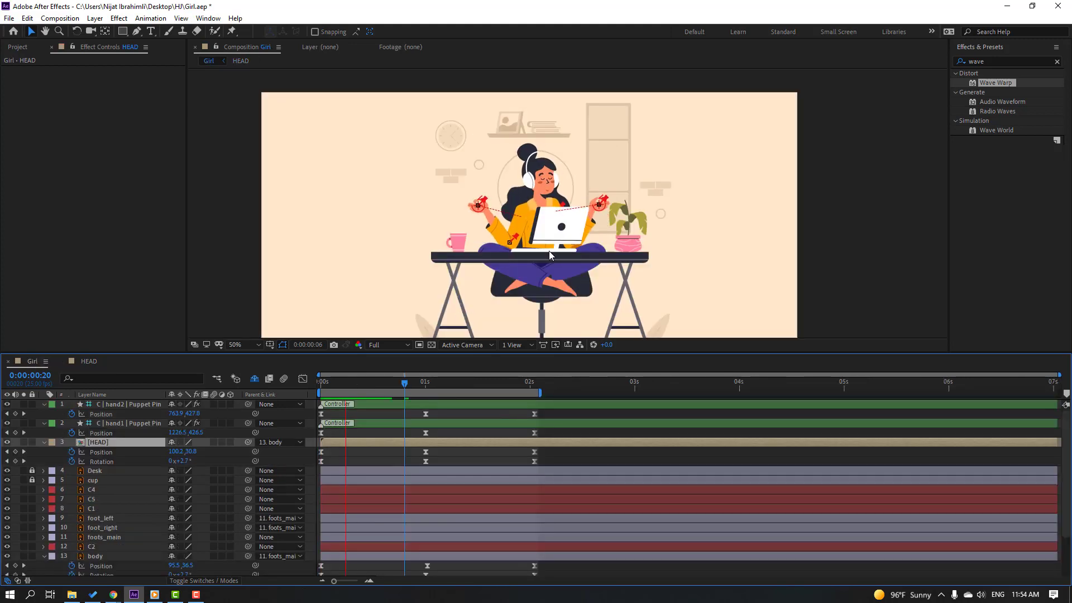
Stop the preview and scrub the Girl timeline up to two seconds.
key(space)
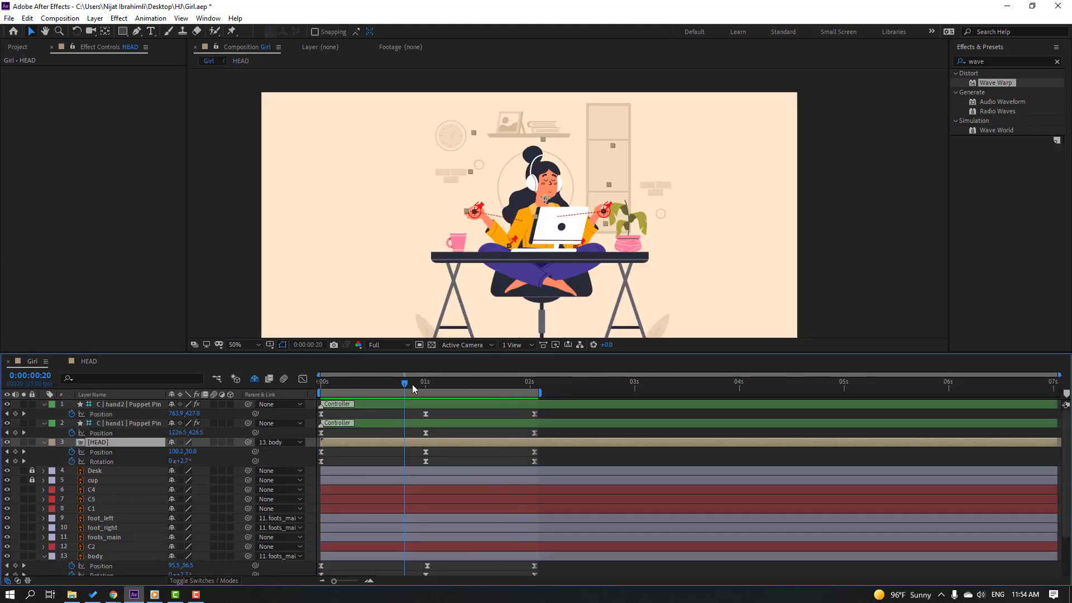
click(401, 387)
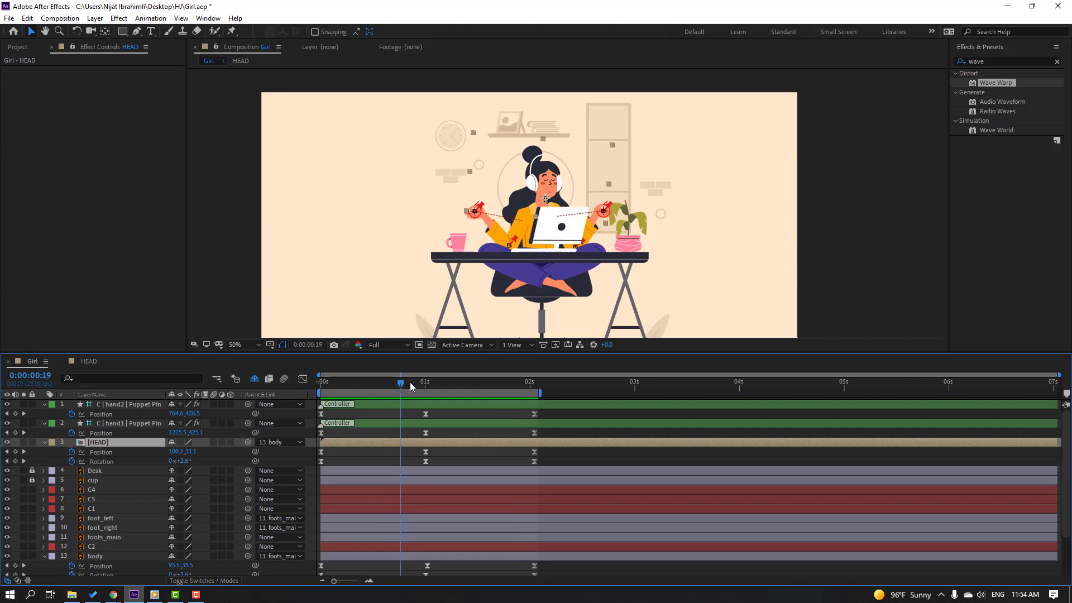
drag(410, 382, 533, 393)
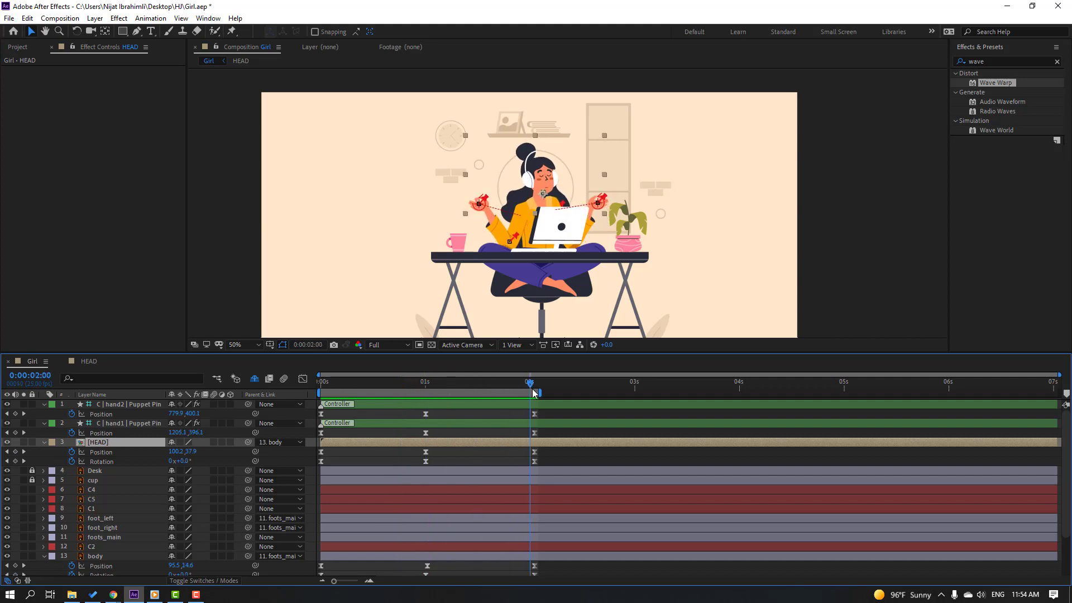
Stretch Null 2's Position keyframes in HEAD to span two seconds, then preview in Girl.
click(106, 362)
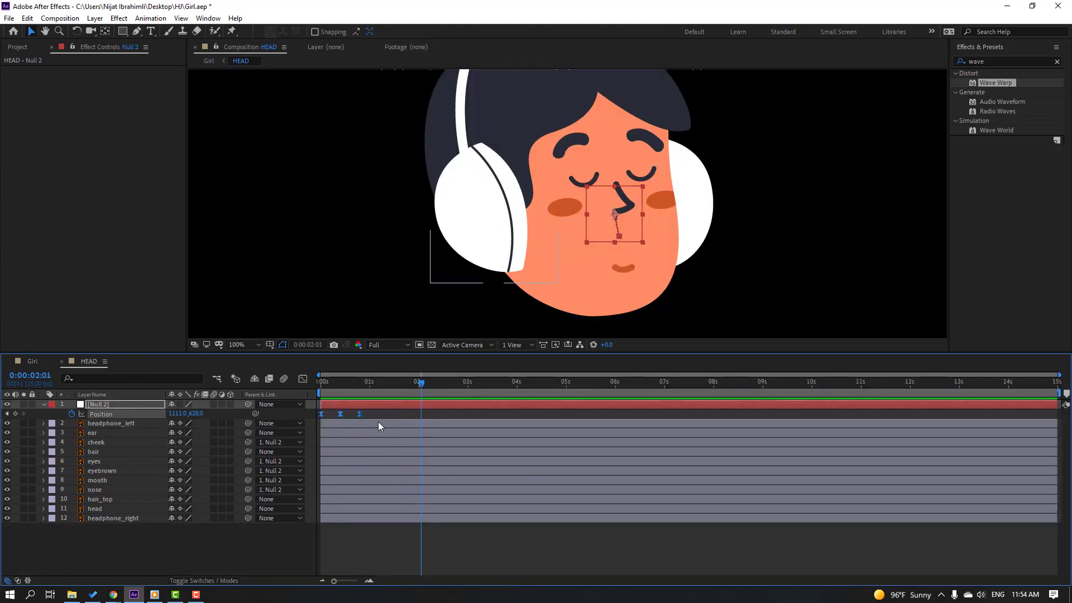
drag(377, 414, 295, 427)
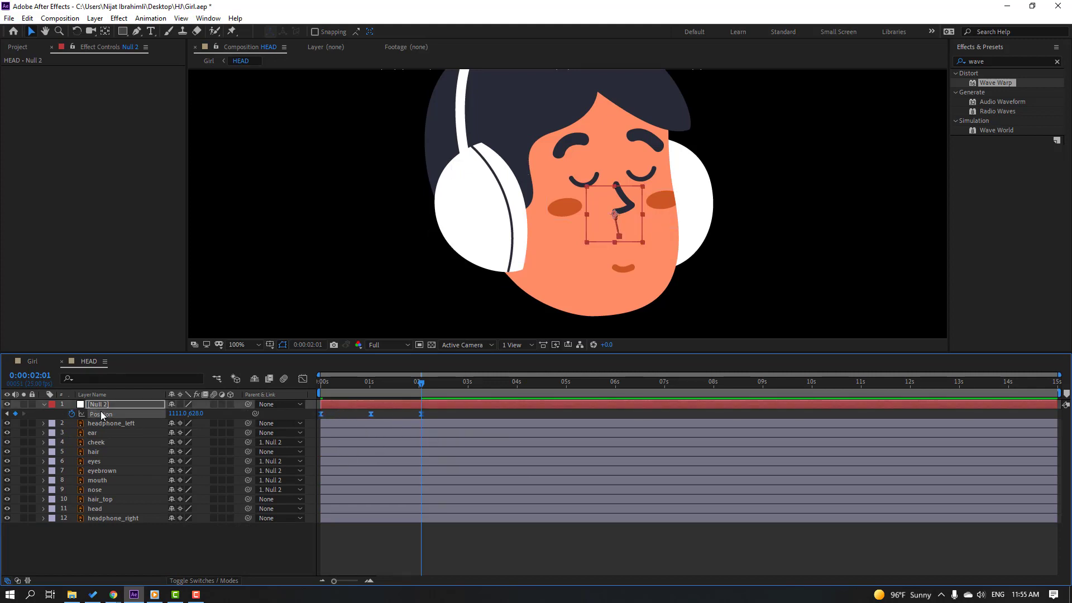
click(32, 361)
key(space)
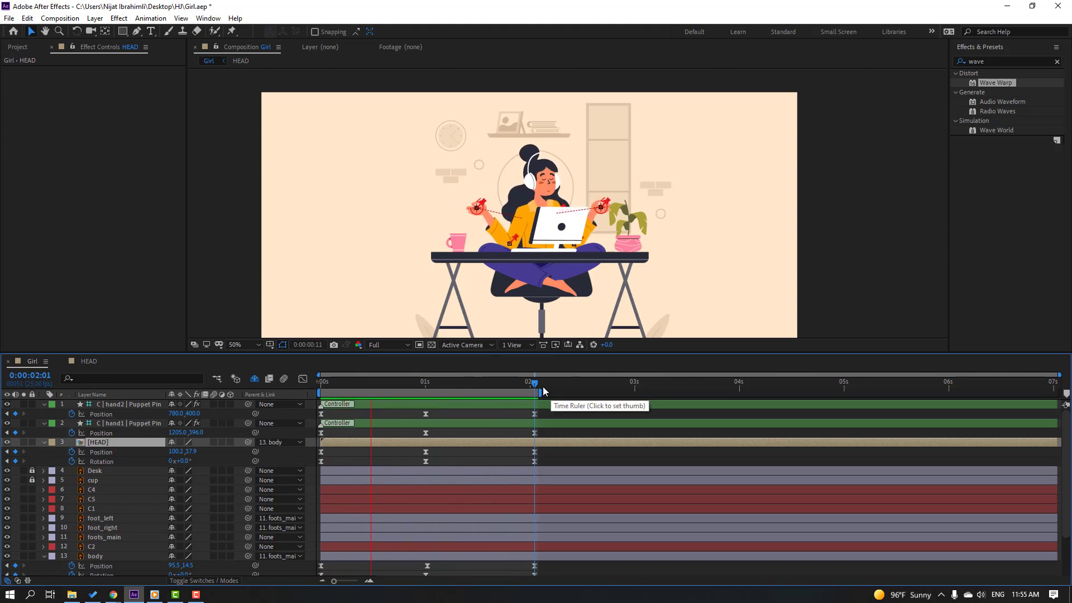
drag(460, 382, 180, 404)
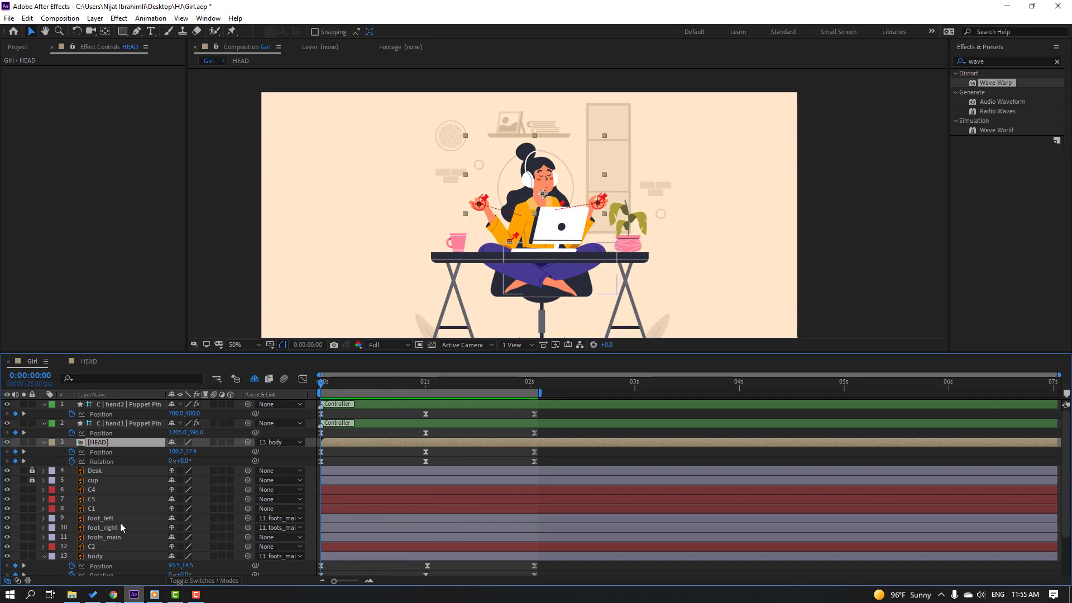
Set starting Rotation keyframes on both foot_left and foot_right.
click(105, 518)
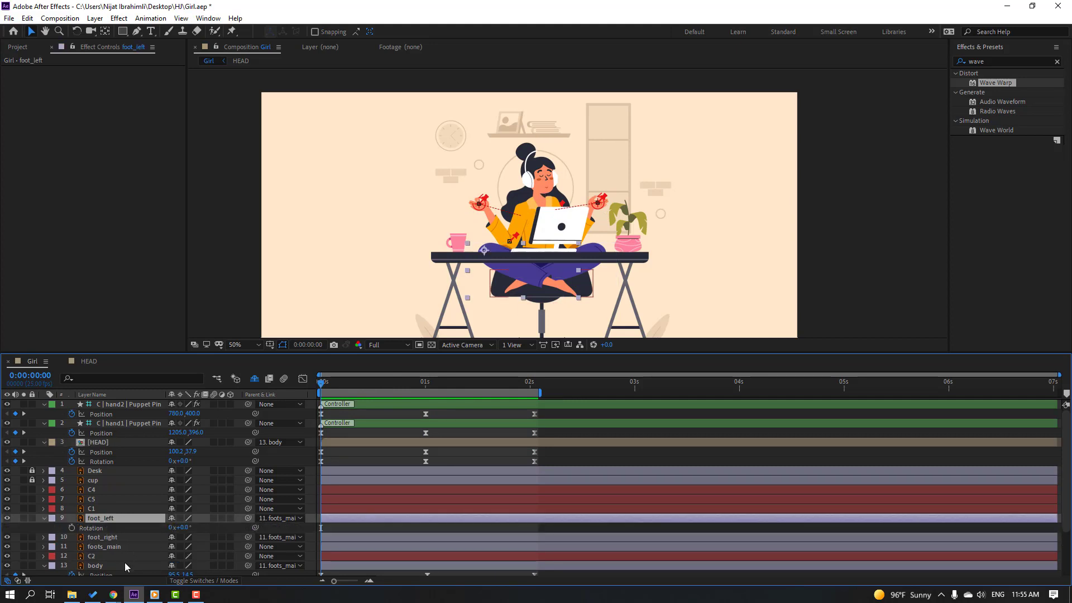
click(108, 539)
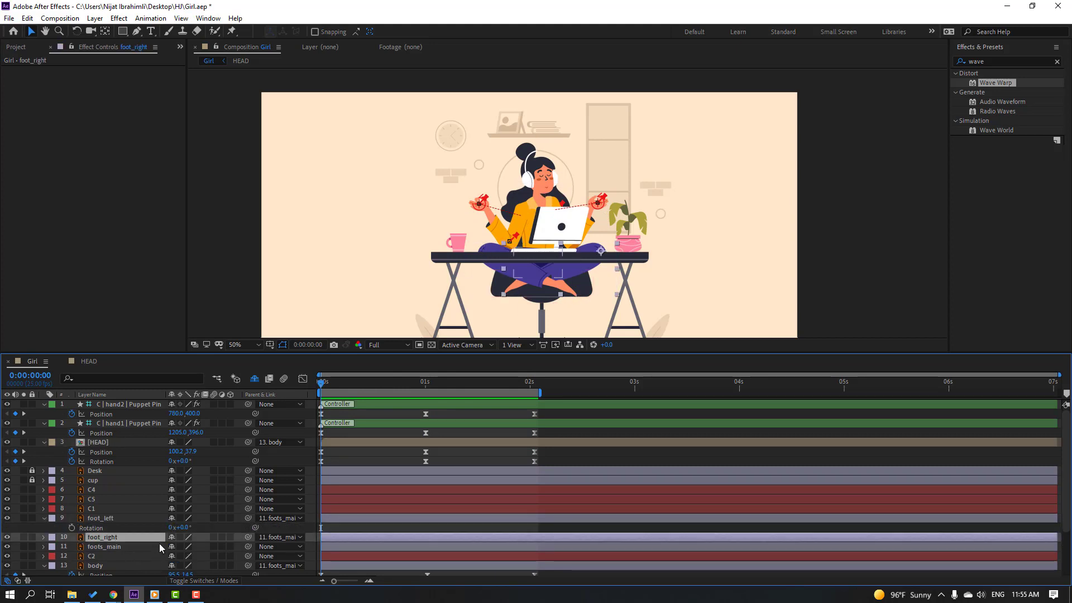
key(r)
shift+click(71, 528)
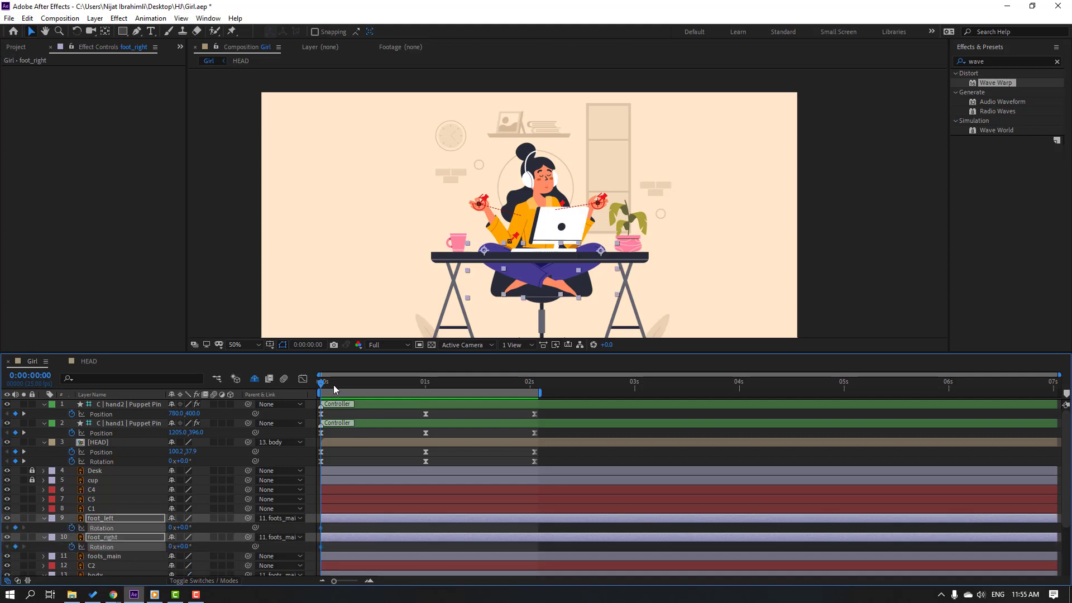
At one second, rotate foot_left to 3° and foot_right to -3°.
drag(333, 384, 427, 398)
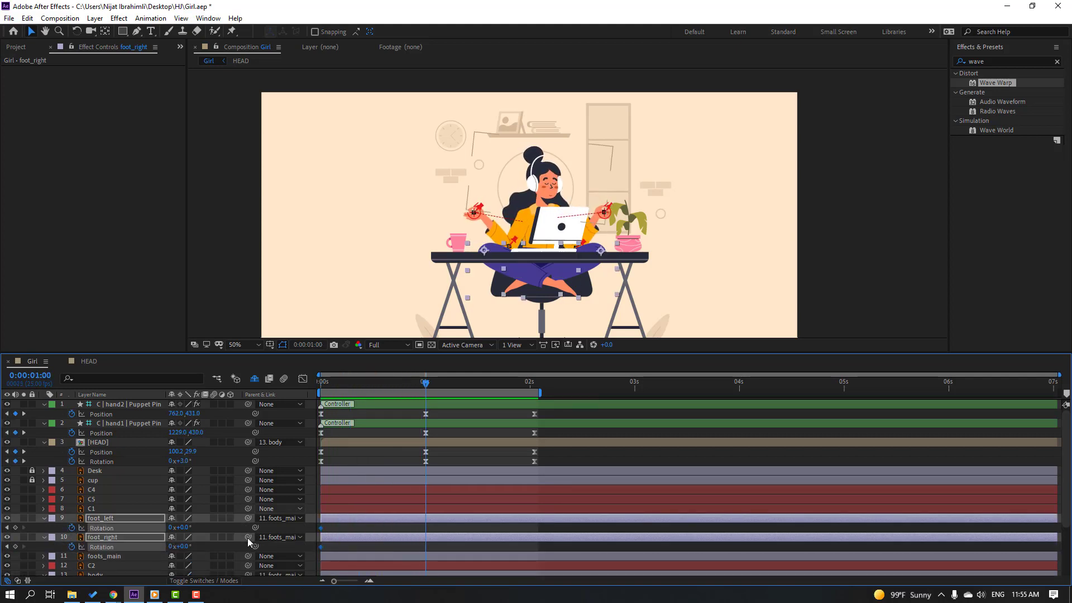
click(193, 529)
text(3)
key(Return)
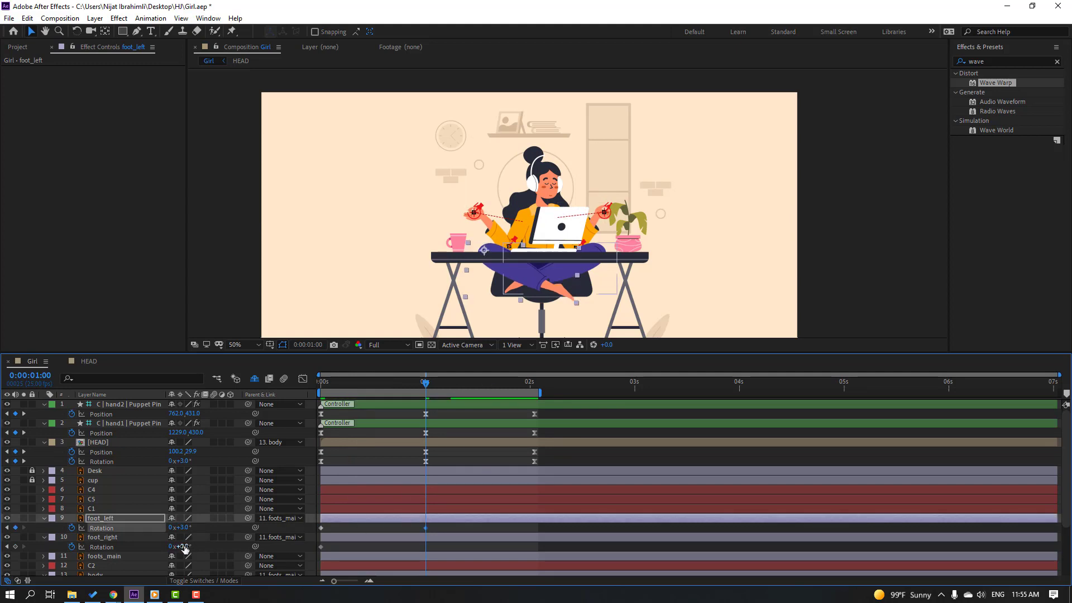
click(185, 547)
text(-3)
key(Return)
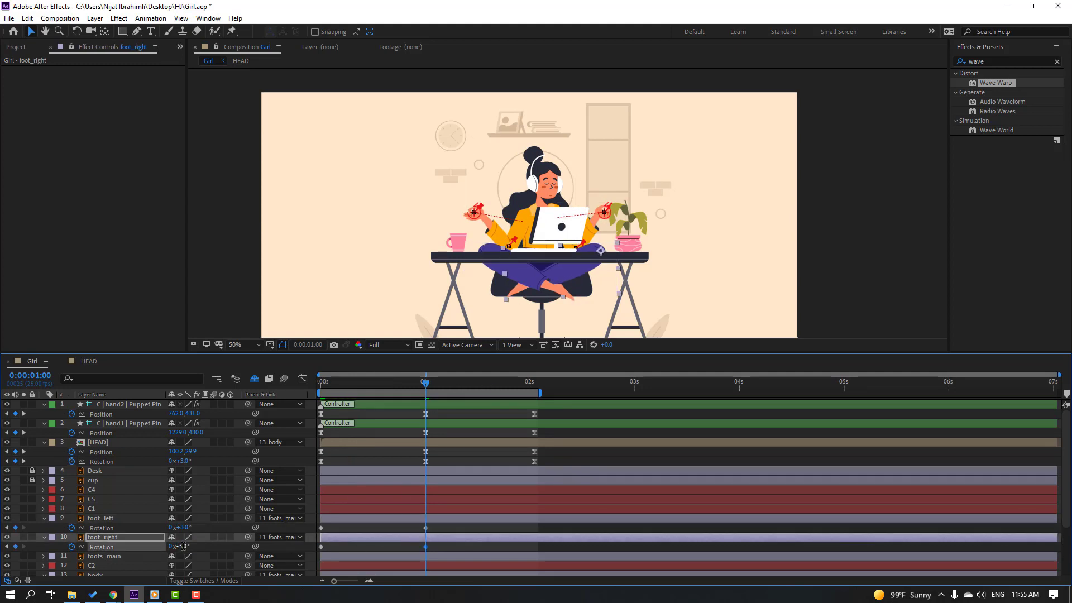
Paste the 0° keys at two seconds, Easy Ease all feet keyframes, and preview.
drag(428, 383, 532, 385)
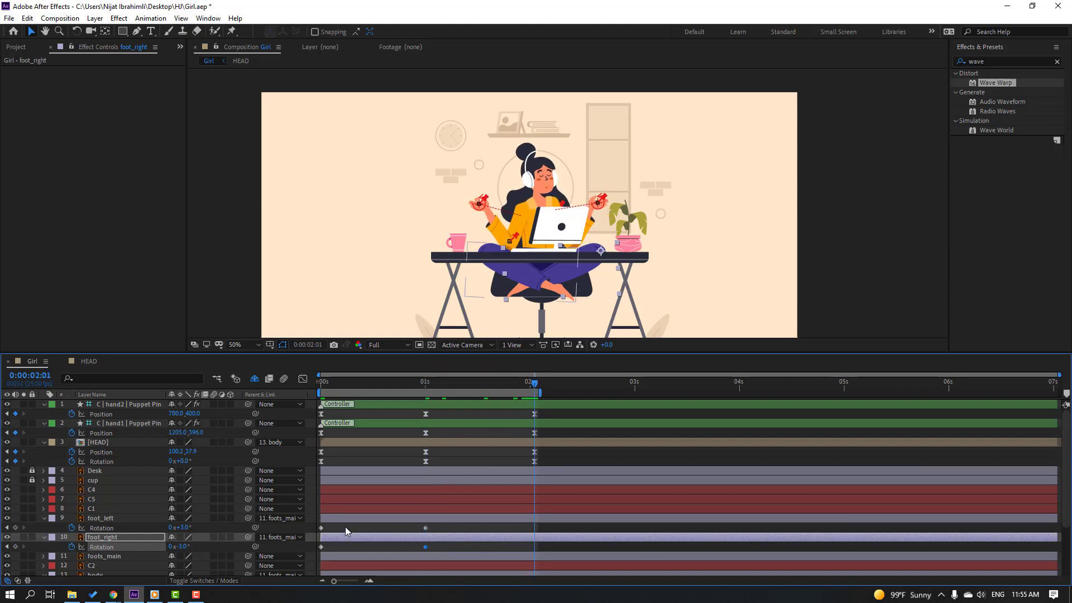
drag(341, 527, 318, 559)
key(ctrl+c)
key(ctrl+v)
key(ctrl+v)
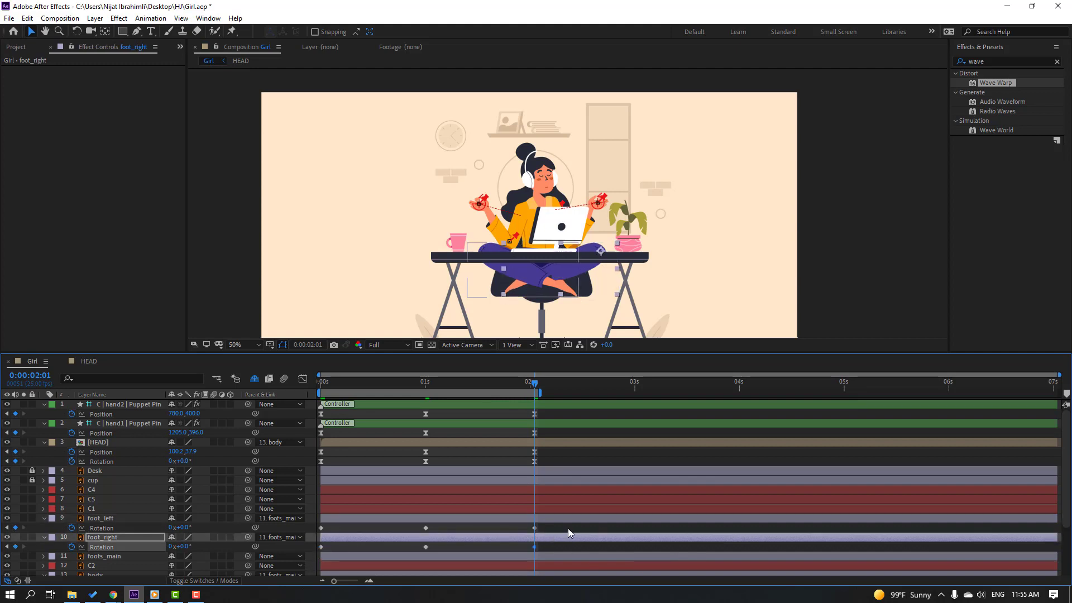
drag(568, 528, 318, 548)
right_click(319, 548)
mouse_move(390, 540)
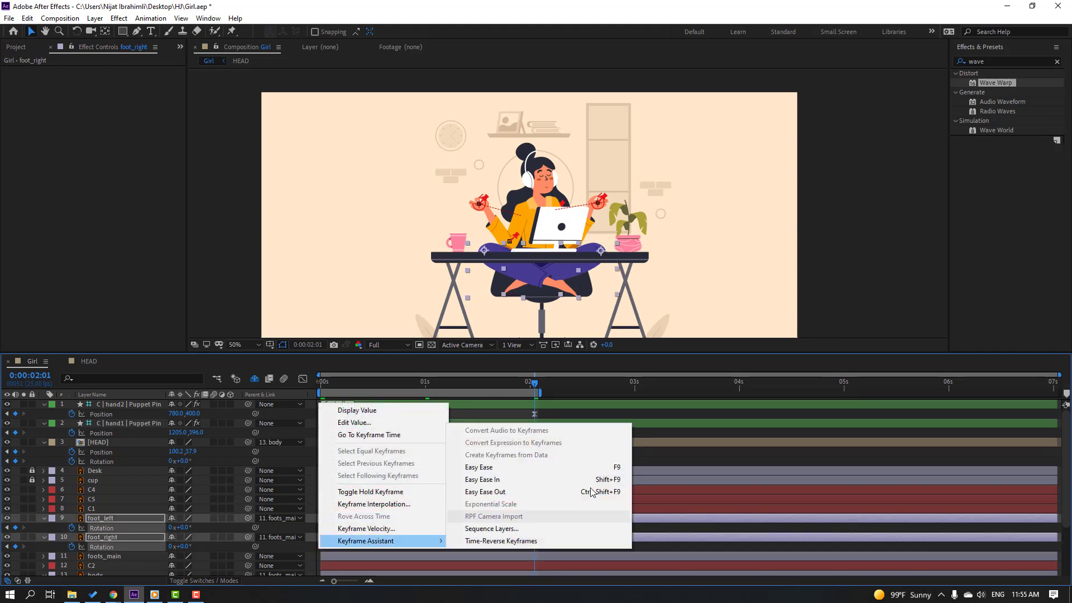
click(510, 463)
key(space)
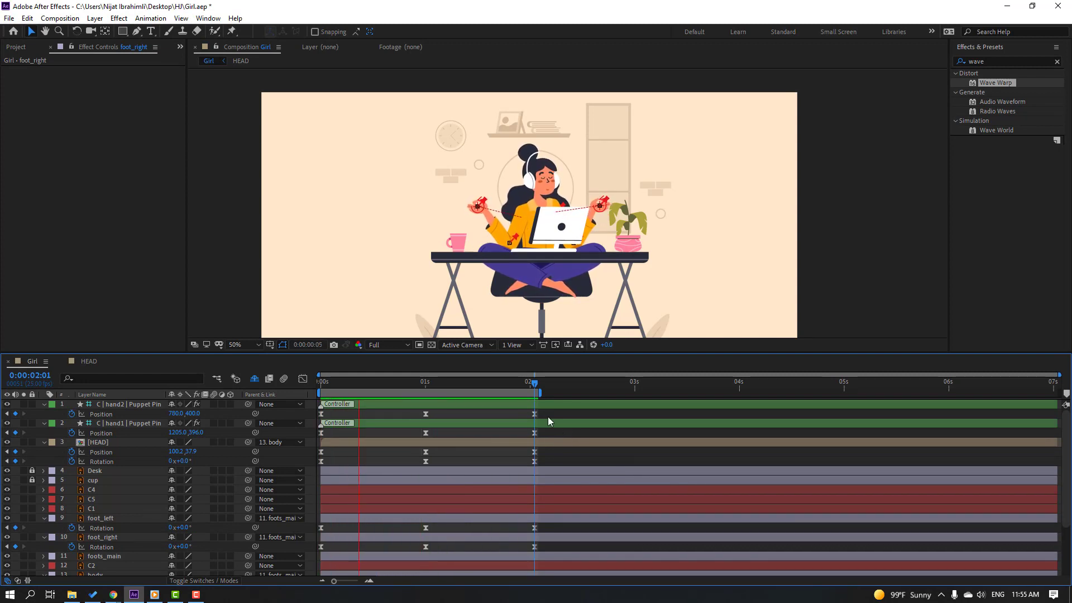
key(space)
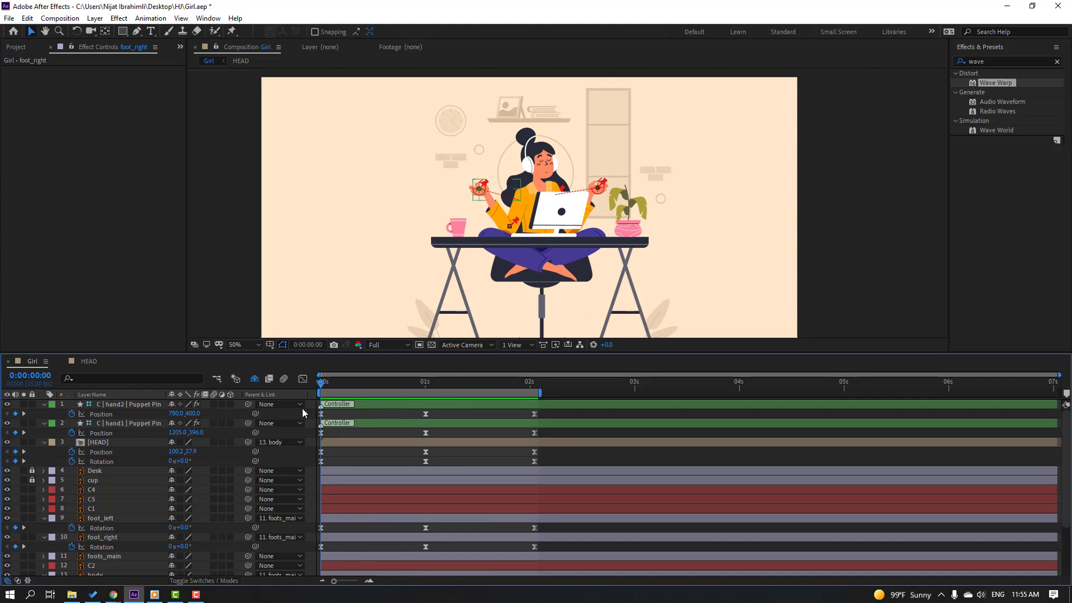
Extend the work area to the full comp and give hand2's Position a loopOutDuration cycle expression.
click(123, 406)
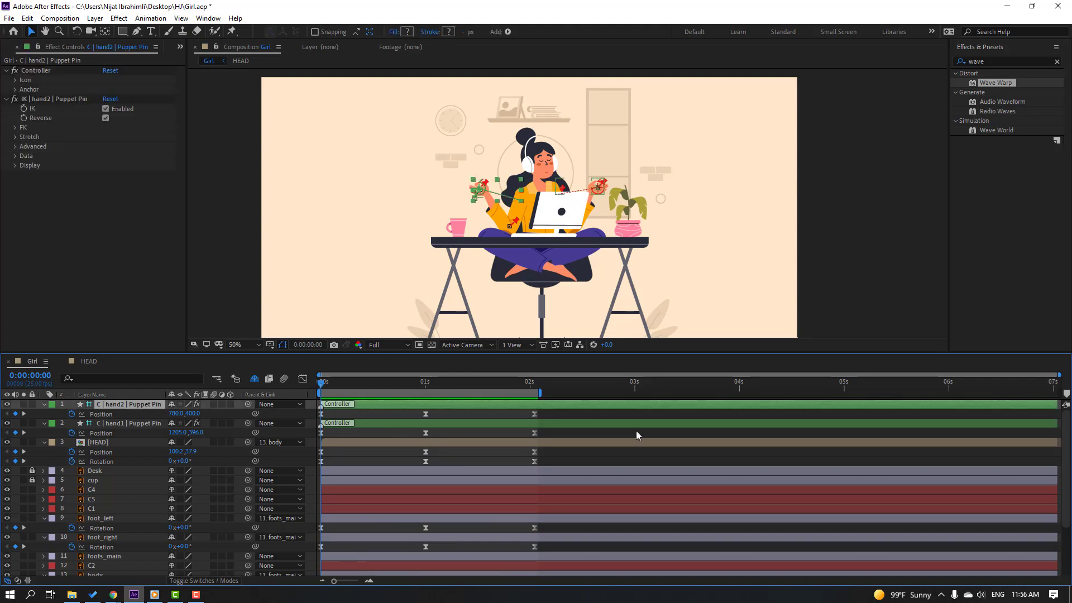
drag(542, 392, 1055, 391)
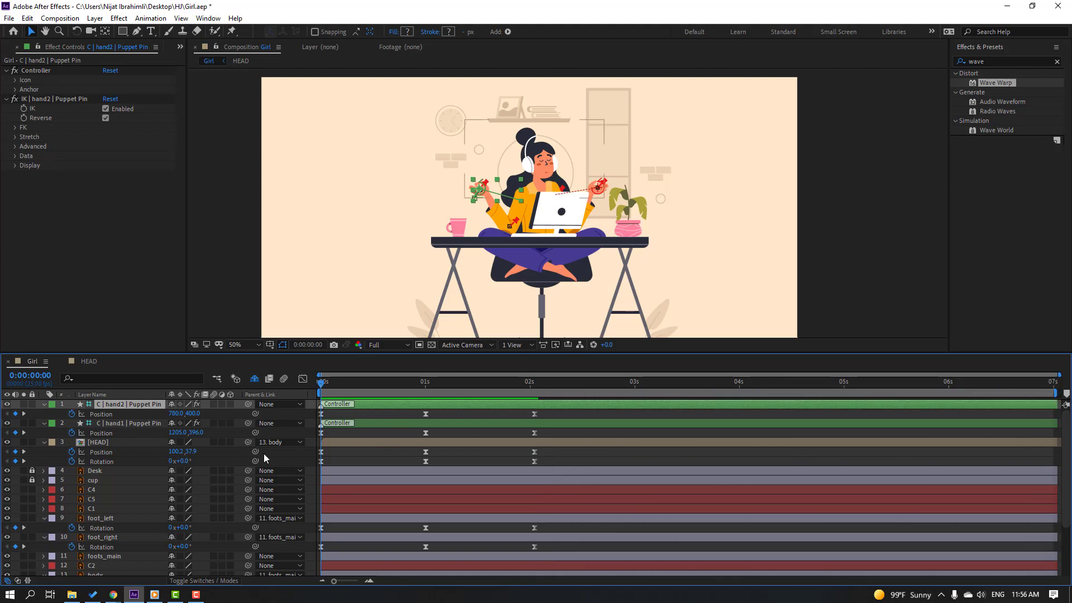
alt+click(71, 415)
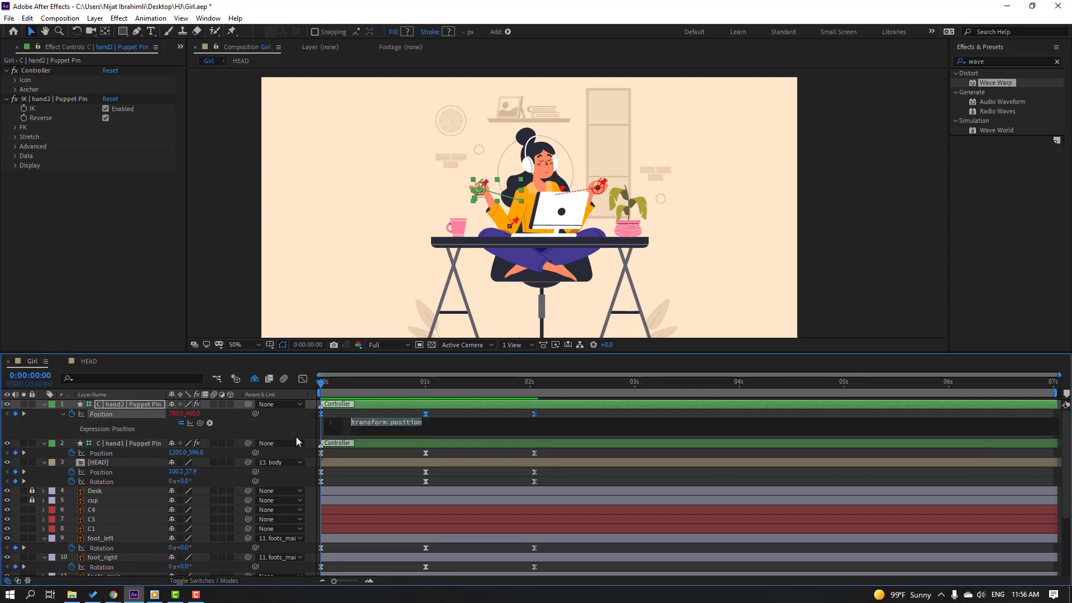
click(210, 424)
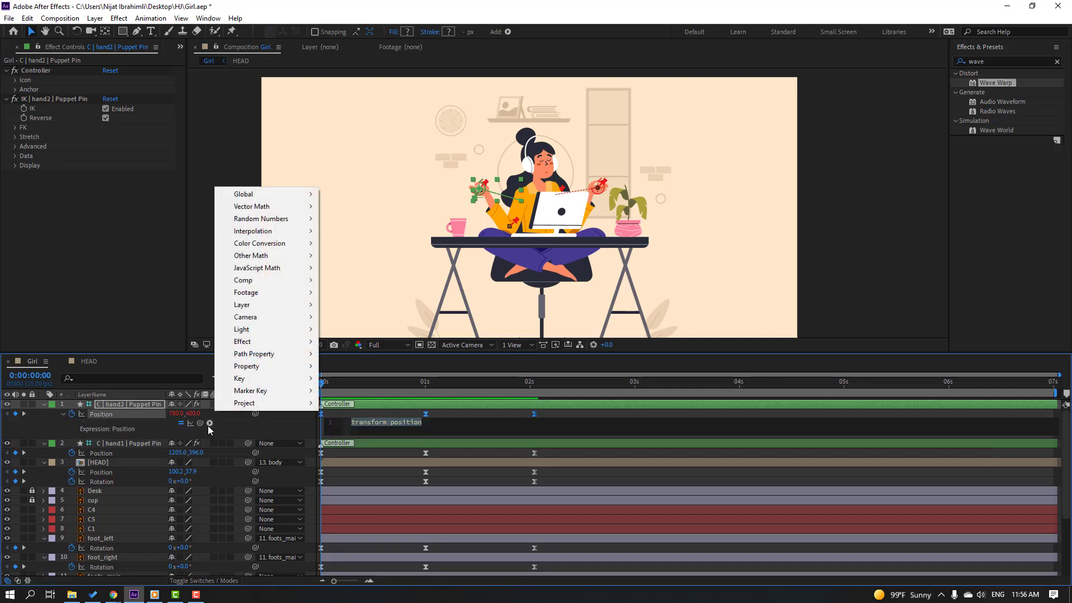
mouse_move(271, 366)
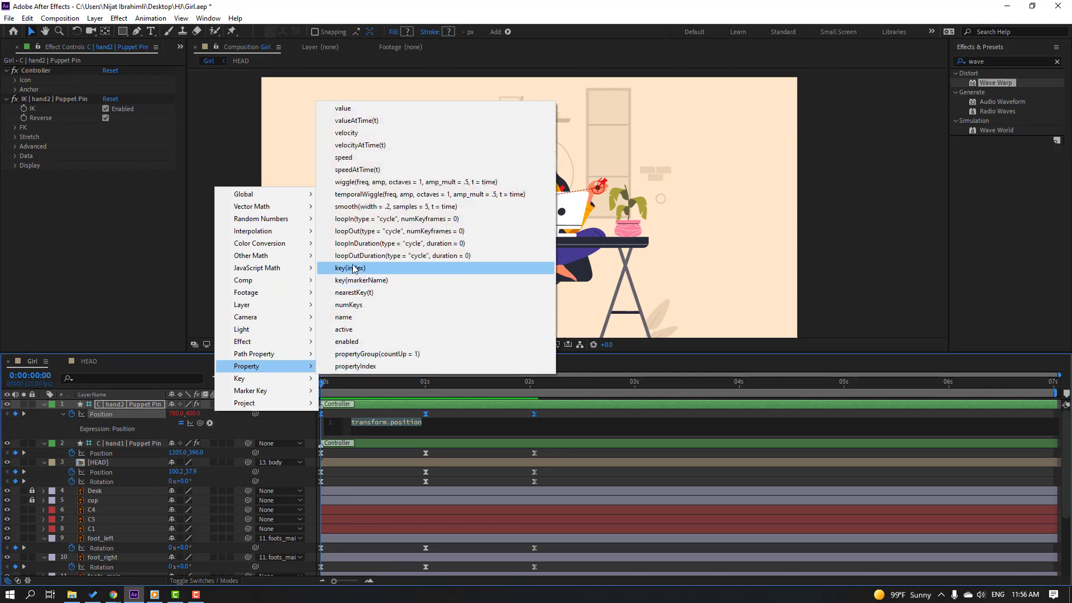
click(422, 256)
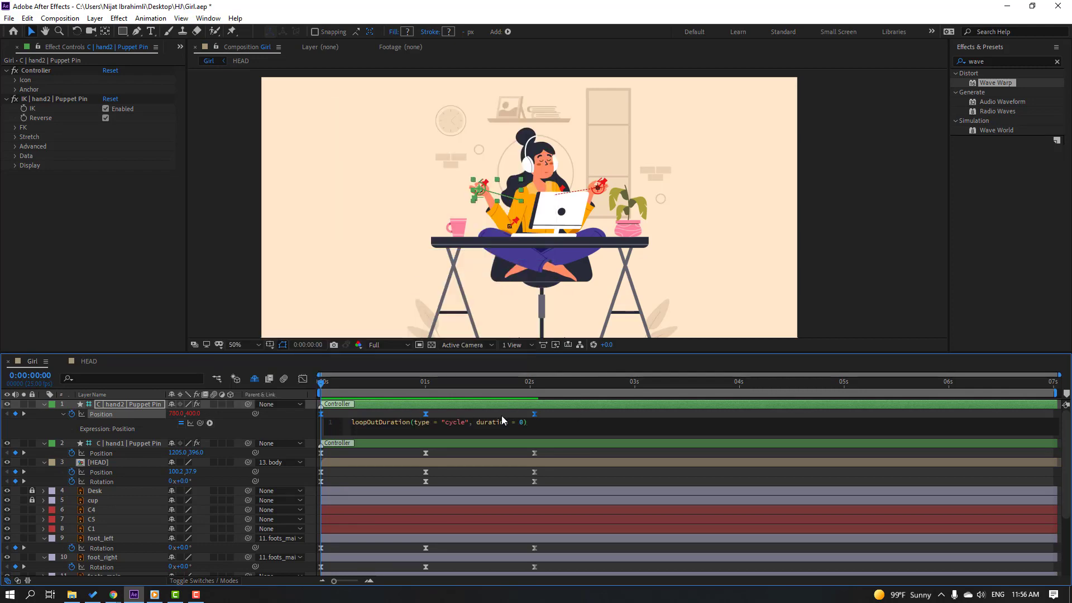
click(779, 414)
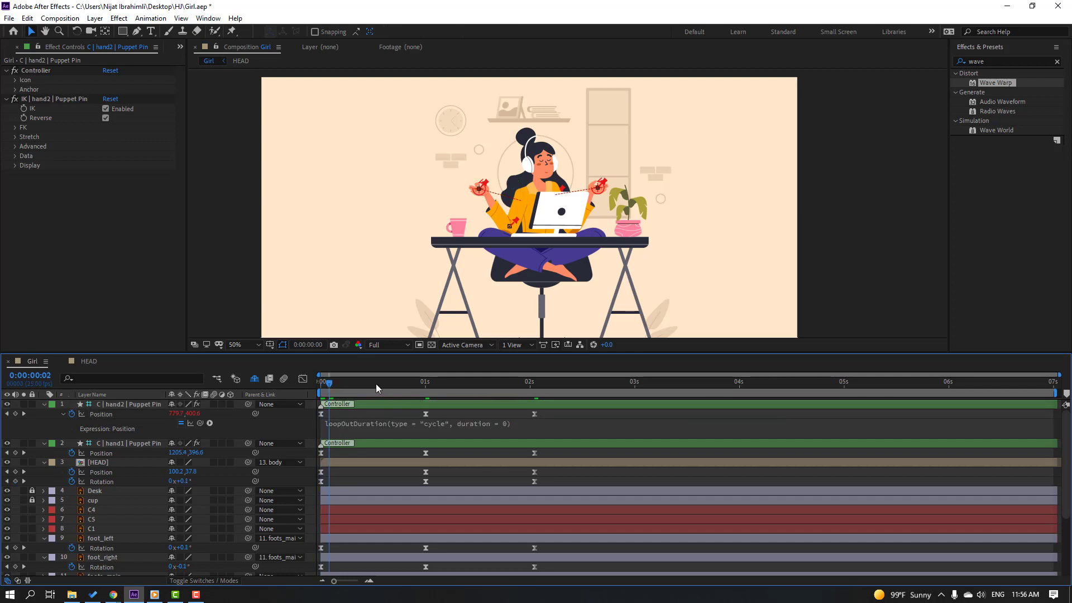
drag(376, 383, 192, 390)
Add a loopOutDuration cycle expression to hand1's Position, then collapse the hand layers.
click(44, 406)
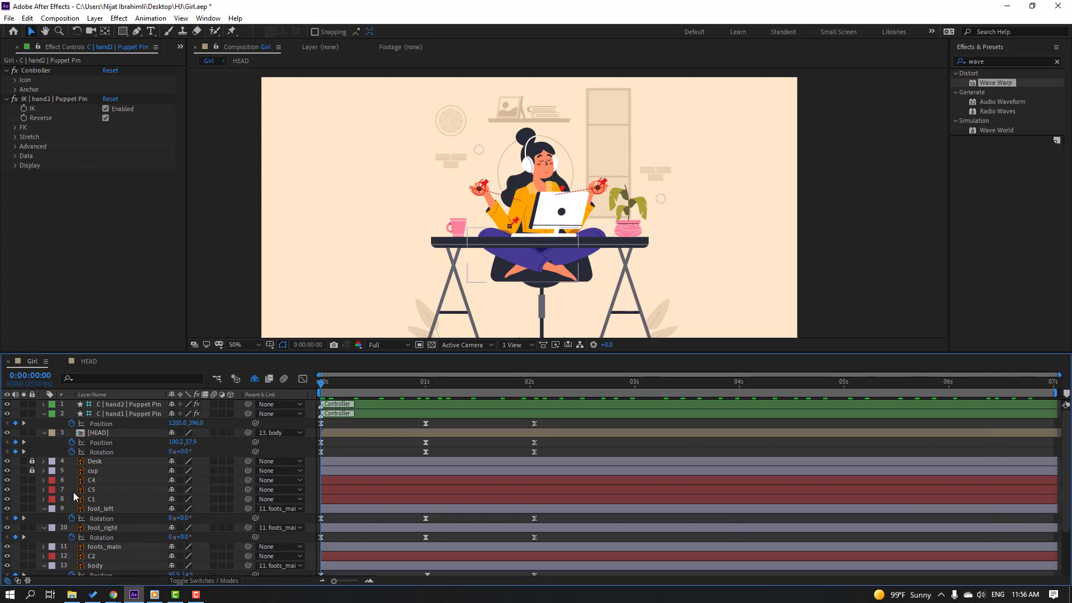
click(111, 415)
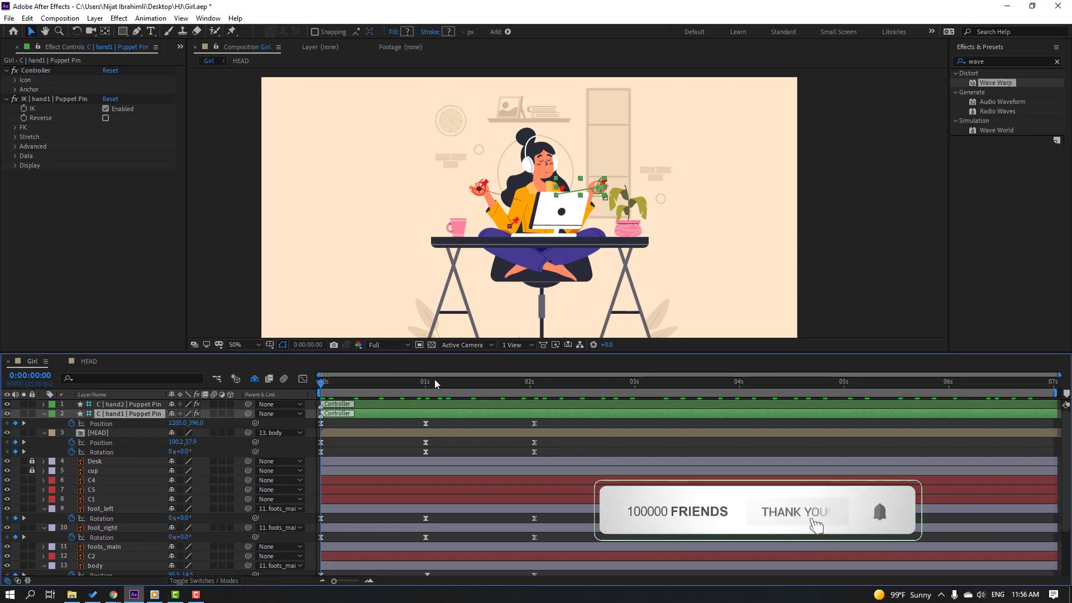
click(72, 424)
alt+click(73, 424)
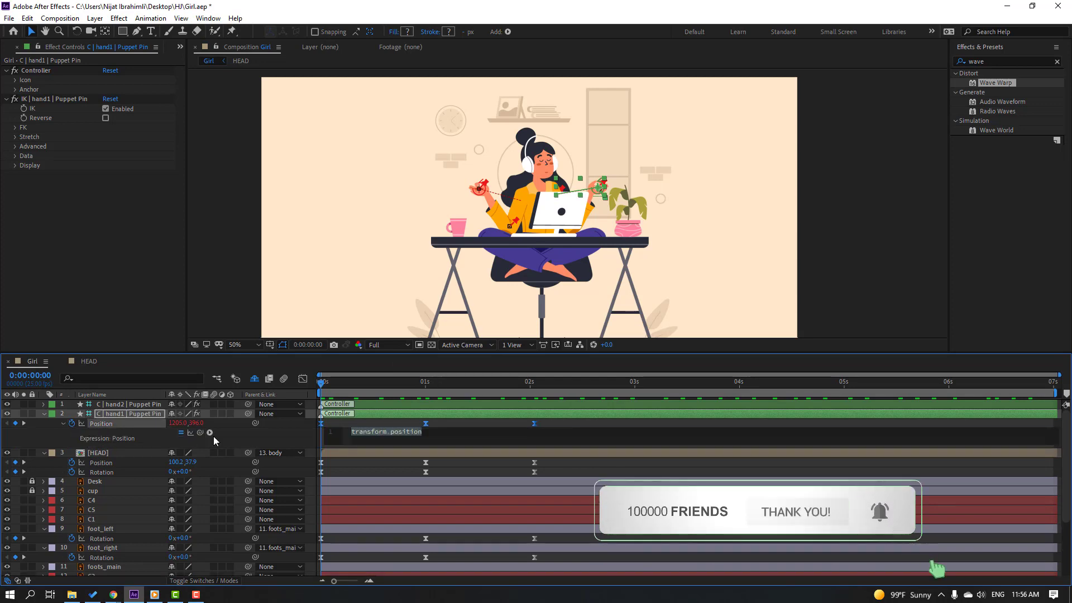
click(209, 433)
mouse_move(278, 380)
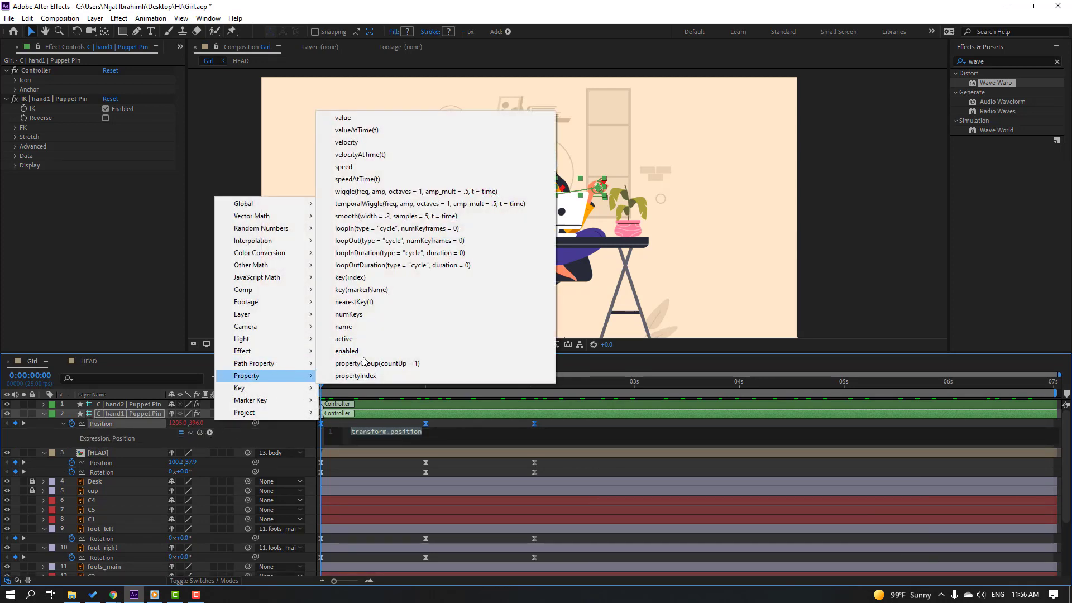
click(443, 272)
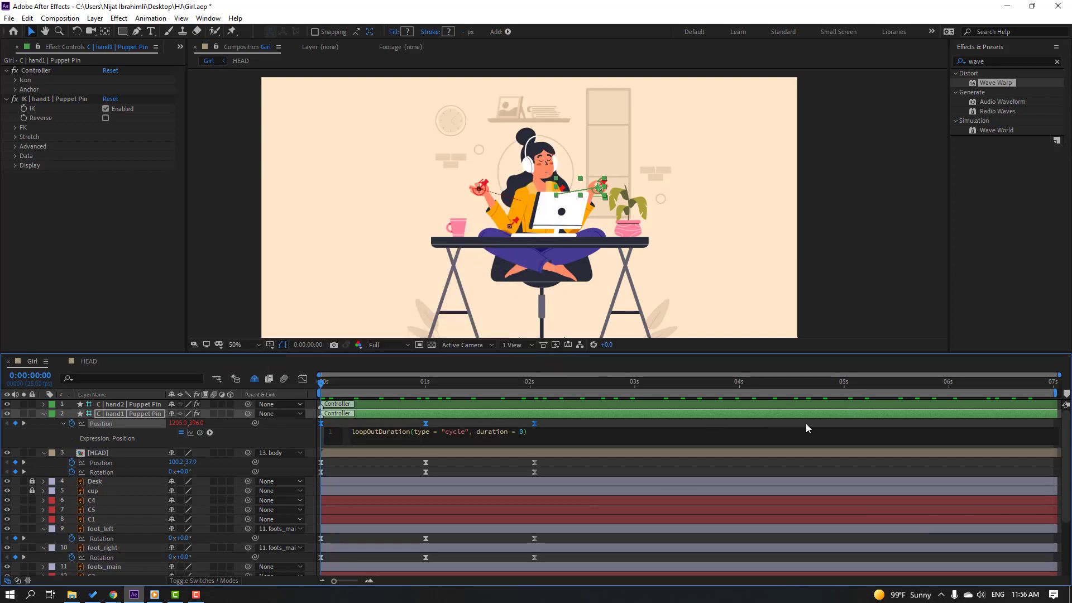
click(827, 427)
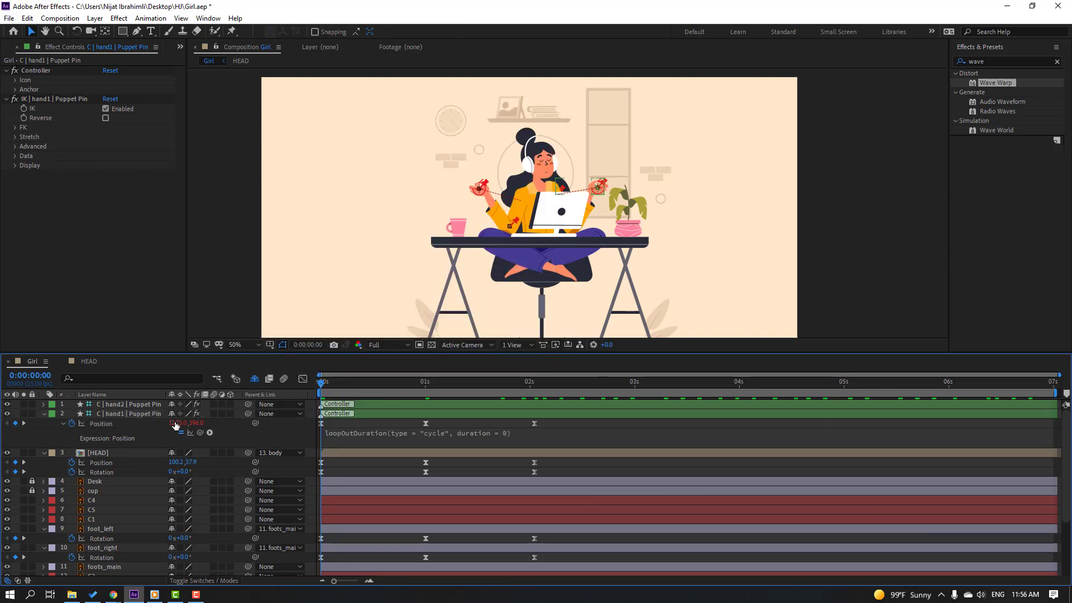
click(44, 414)
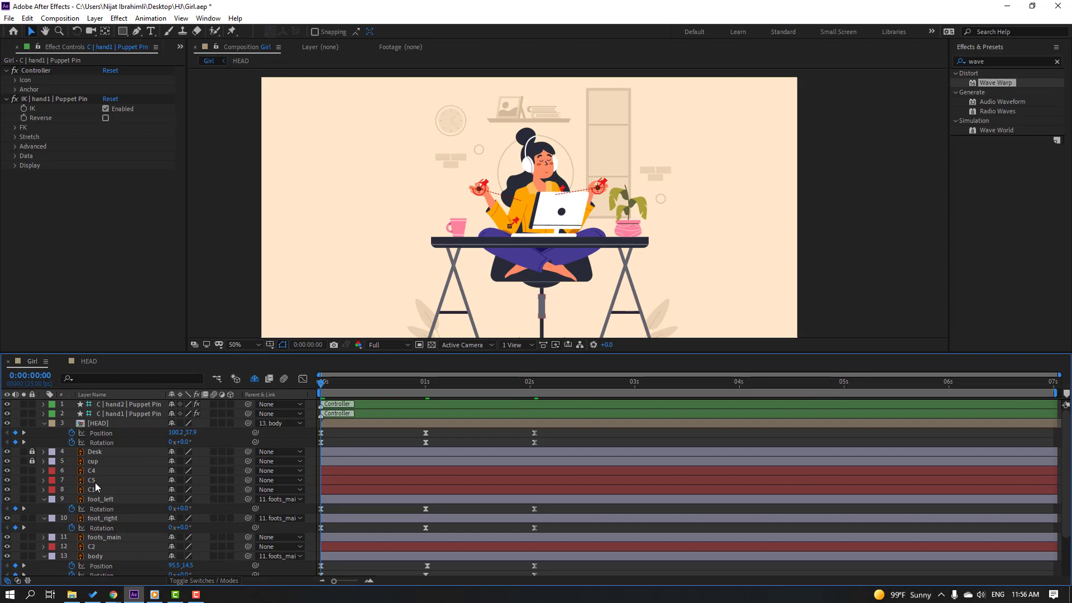
Add loopOutDuration cycle expressions to both HEAD's Position and Rotation.
alt+click(72, 433)
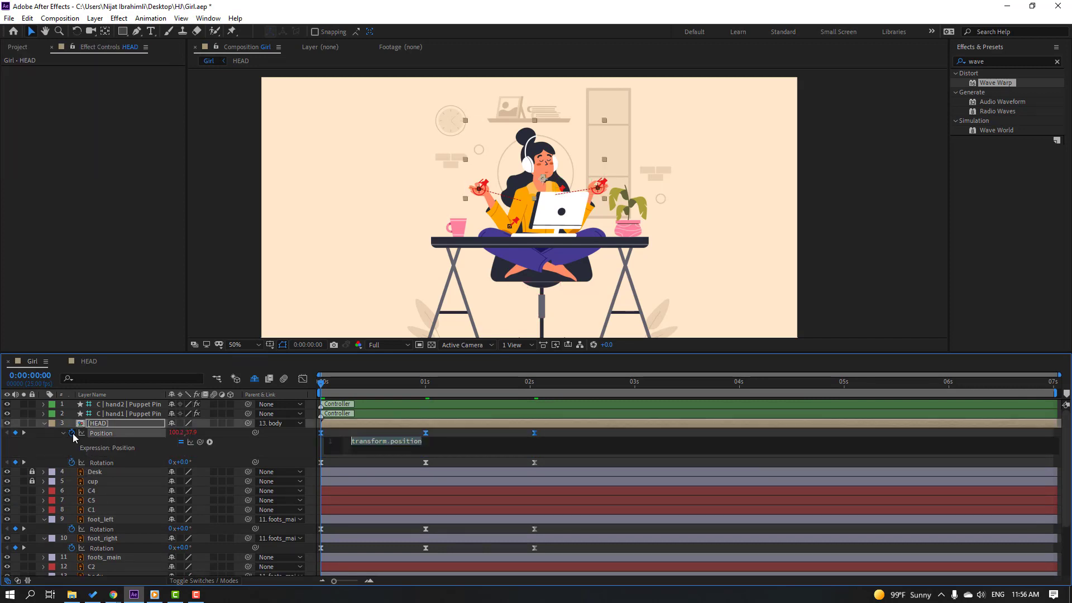
alt+click(72, 463)
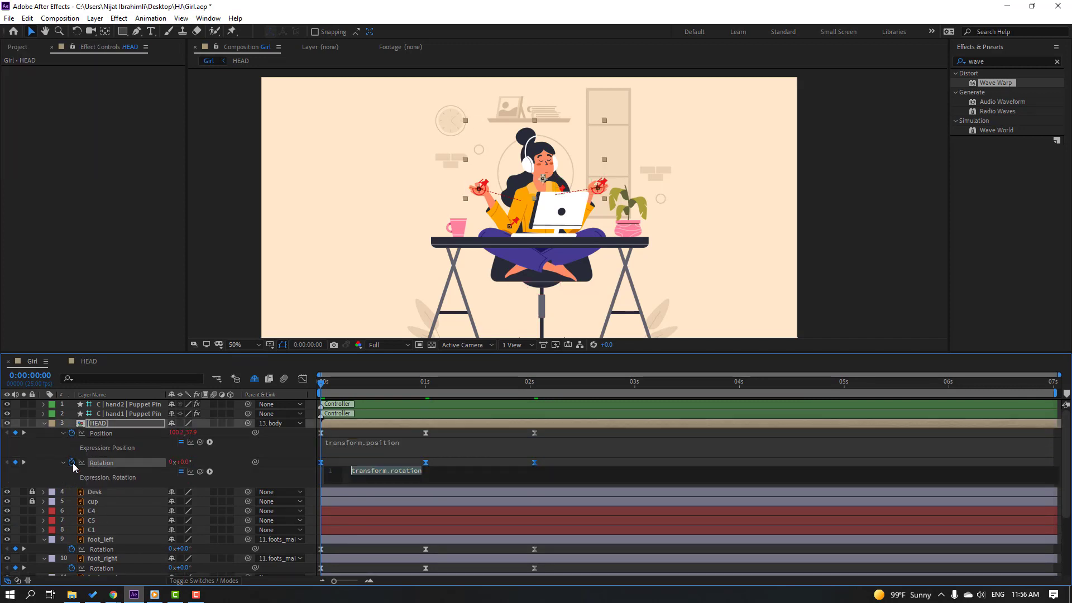
click(210, 443)
mouse_move(279, 385)
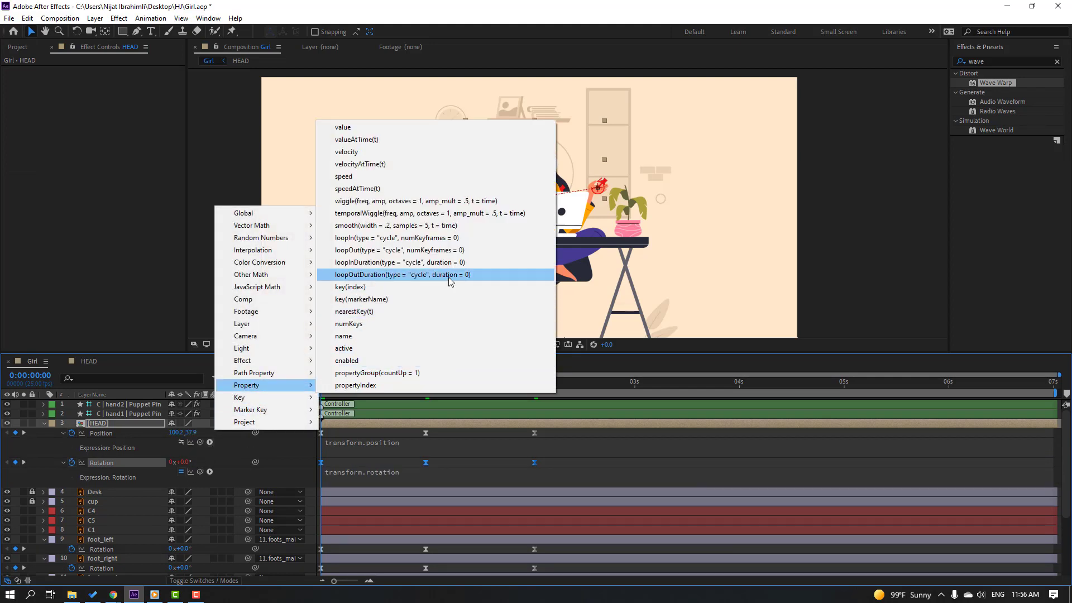
click(448, 277)
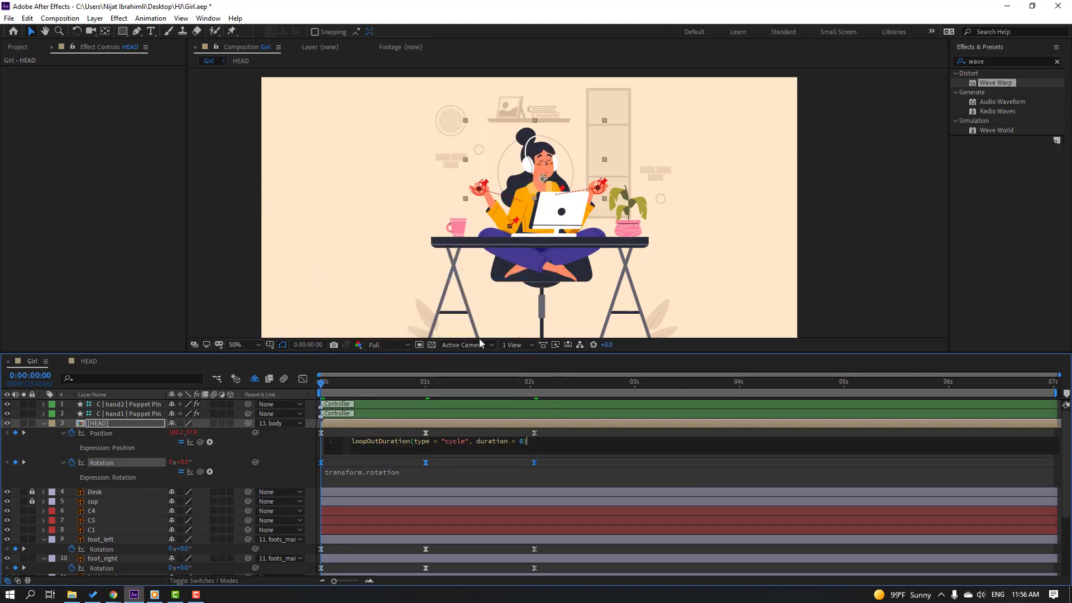
click(210, 472)
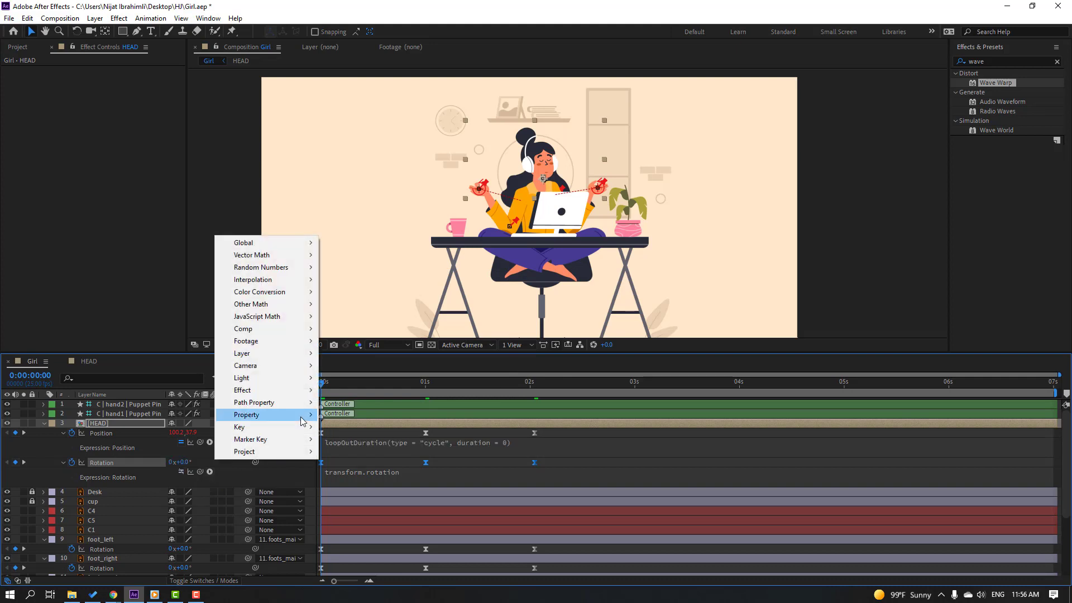
mouse_move(279, 414)
click(391, 303)
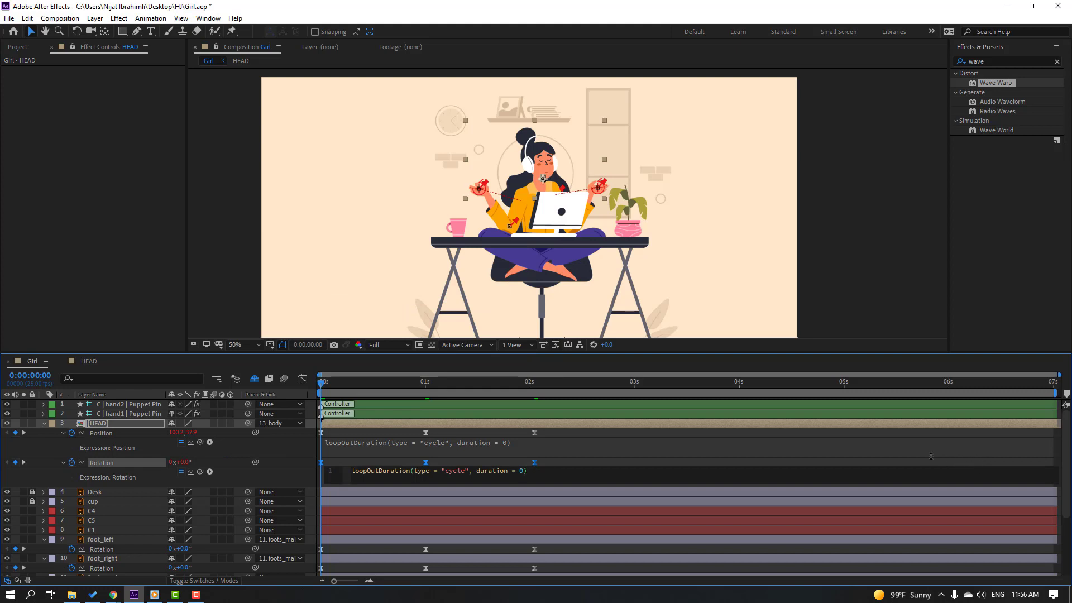
click(893, 463)
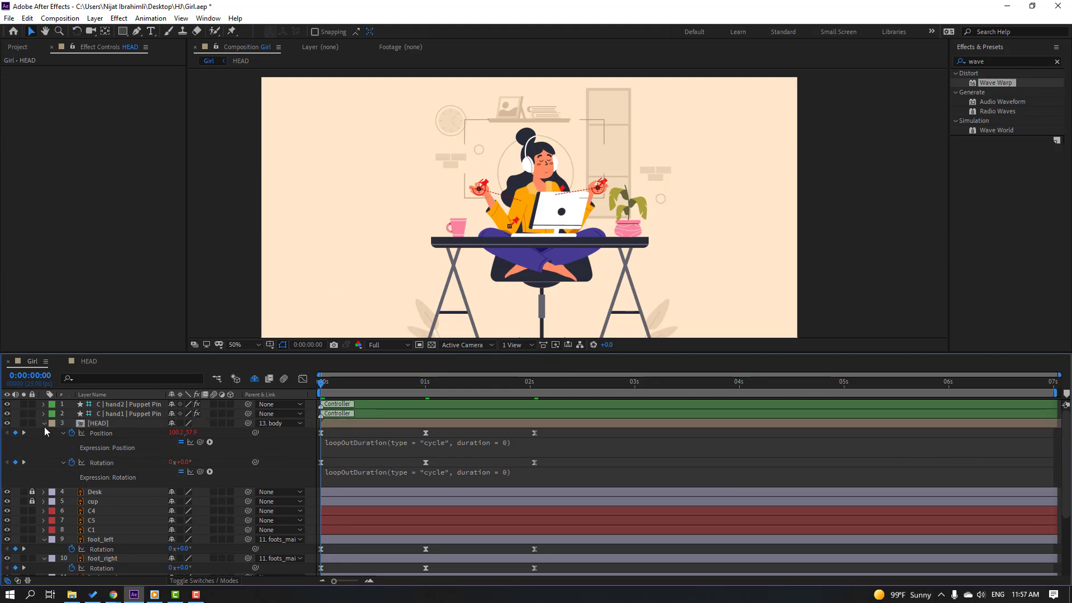
Collapse HEAD, preview the animation, and start an expression on foot_left's Rotation.
click(44, 423)
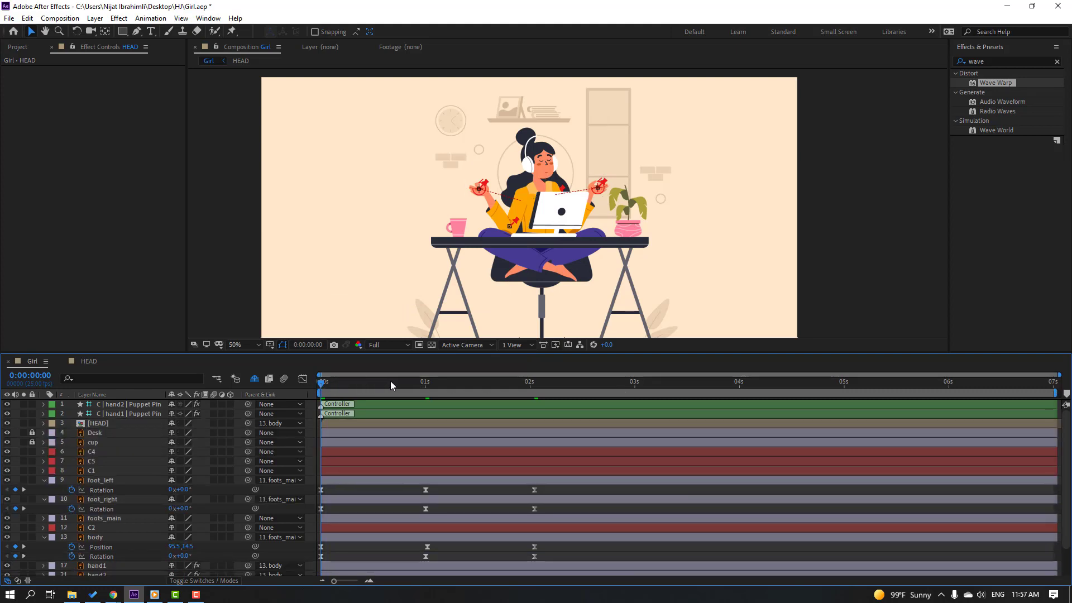
key(space)
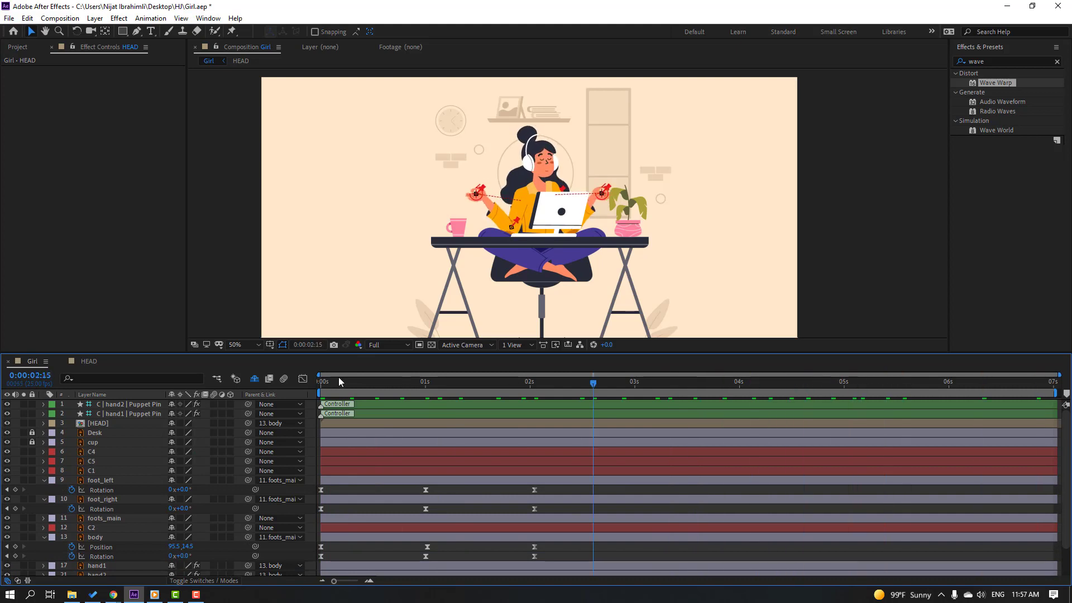
key(space)
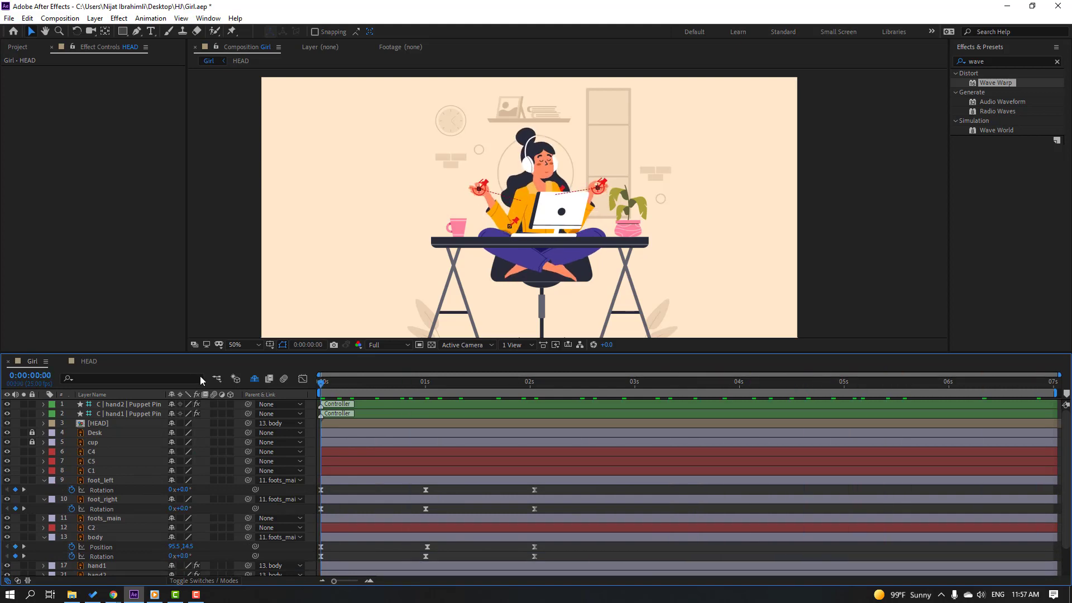
alt+click(72, 491)
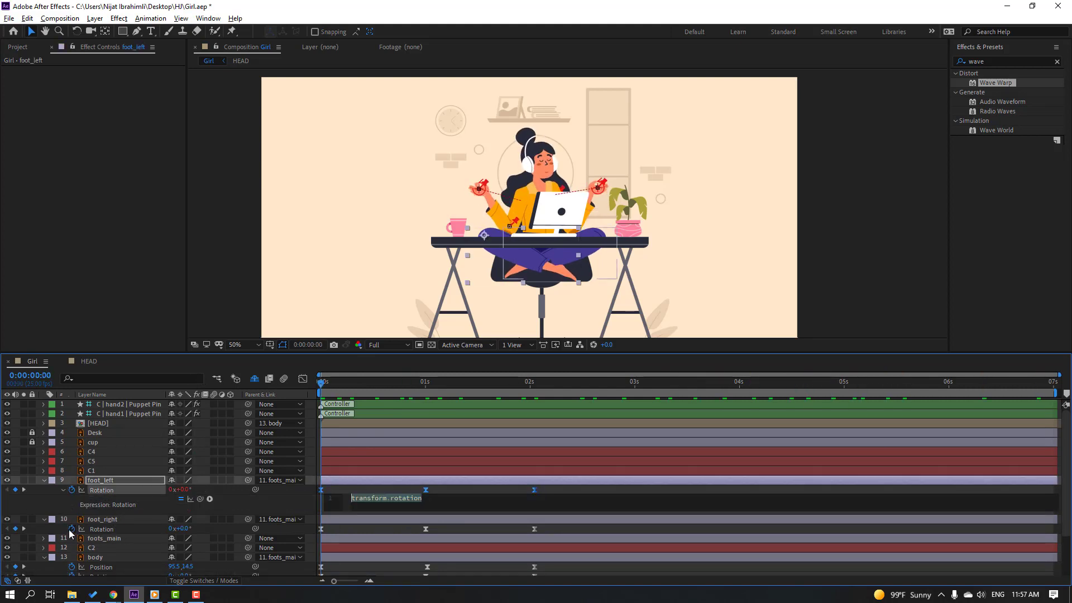
Enable expressions on foot_right's rotation and the body's position.
alt+click(72, 529)
scroll(69, 531, down, 2)
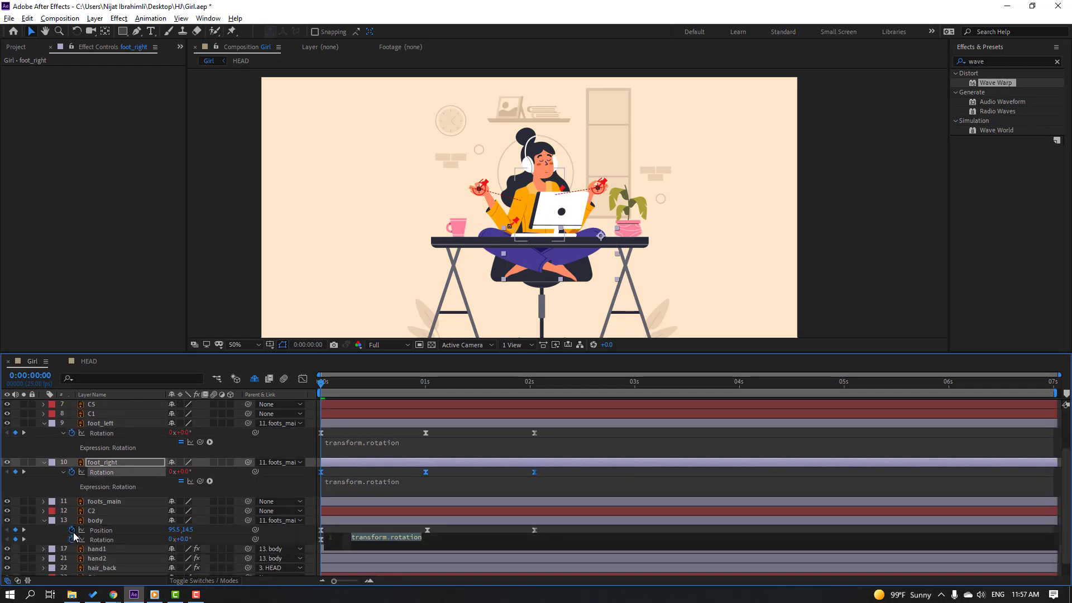
alt+click(72, 530)
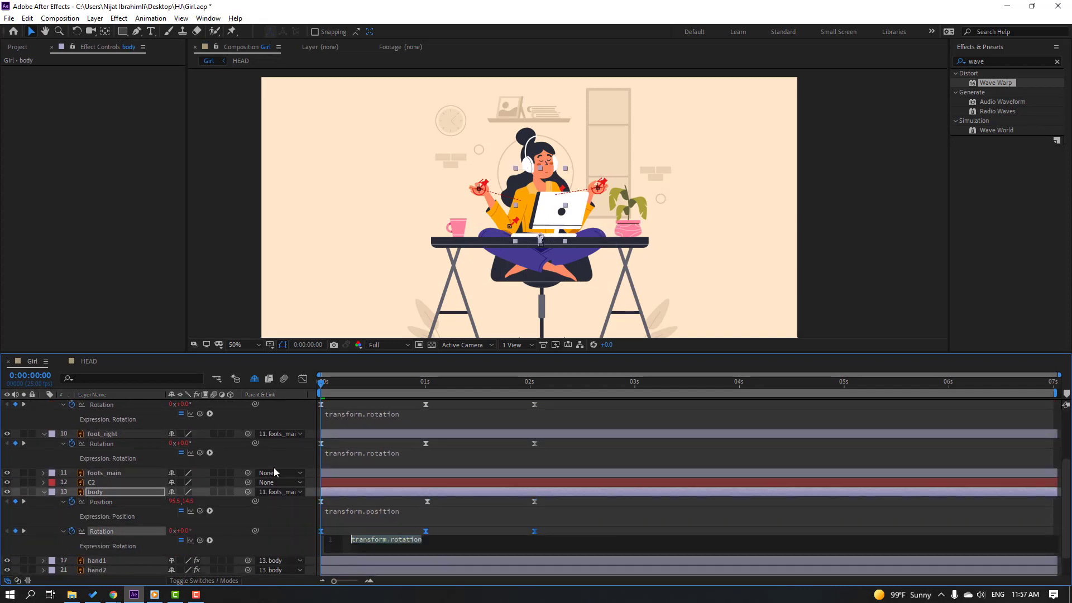
scroll(274, 467, up, 1)
Apply loopOutDuration cycle expressions to foot_left's and foot_right's rotation.
click(210, 442)
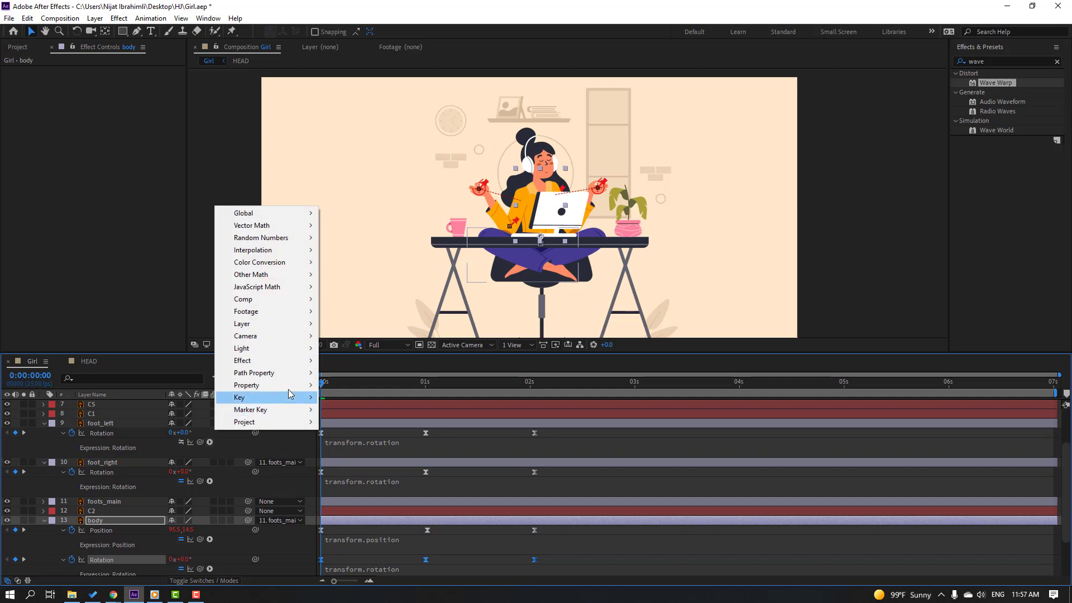
mouse_move(279, 385)
click(403, 275)
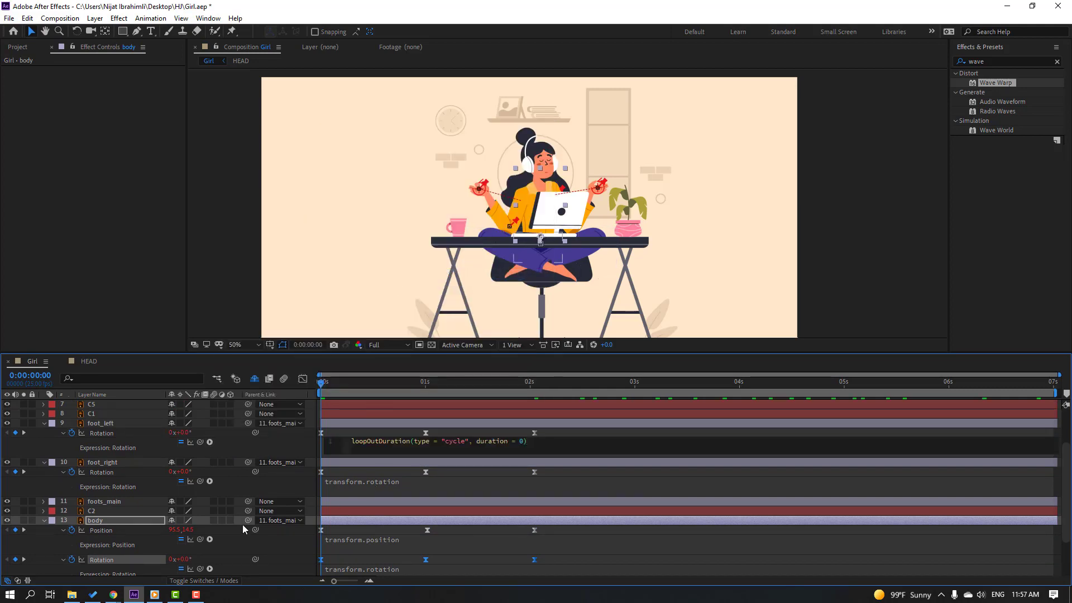
click(210, 482)
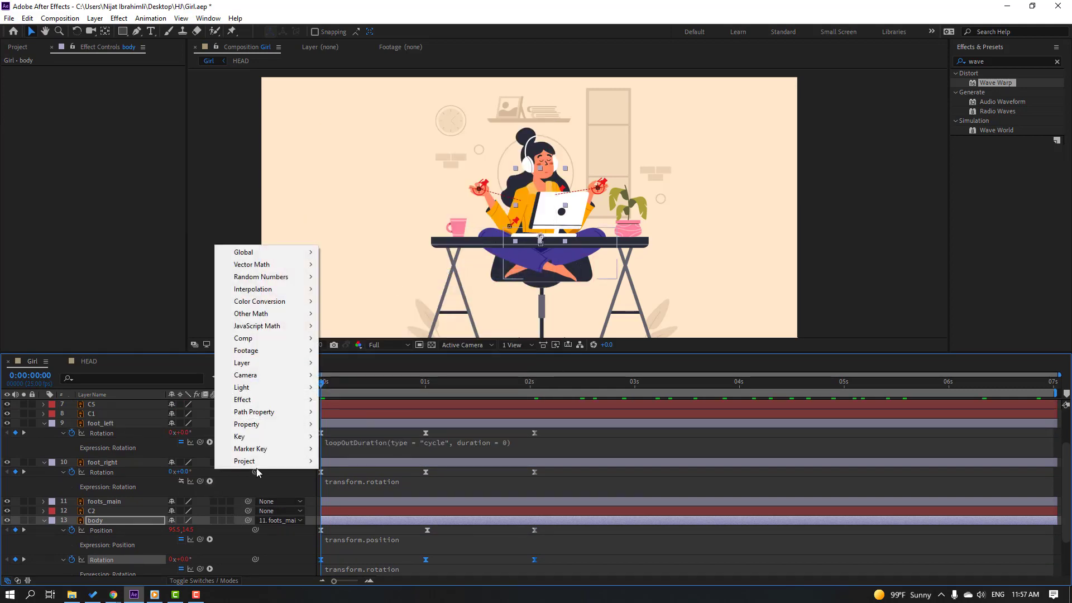
mouse_move(268, 424)
click(415, 316)
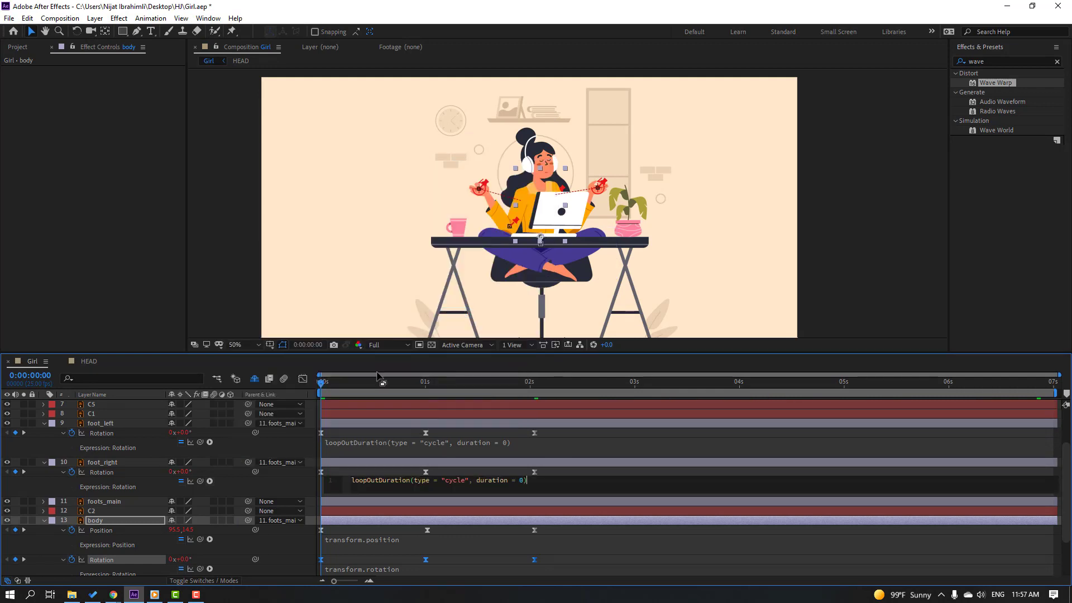
Apply loopOutDuration cycle expressions to the body's position and rotation, and commit them.
click(210, 539)
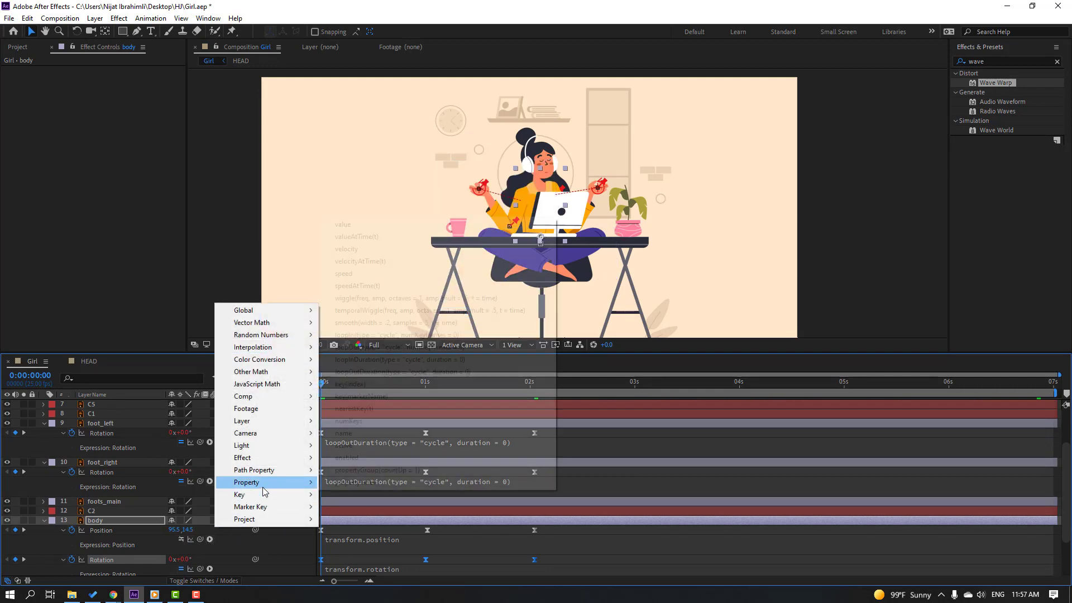
mouse_move(263, 481)
click(424, 372)
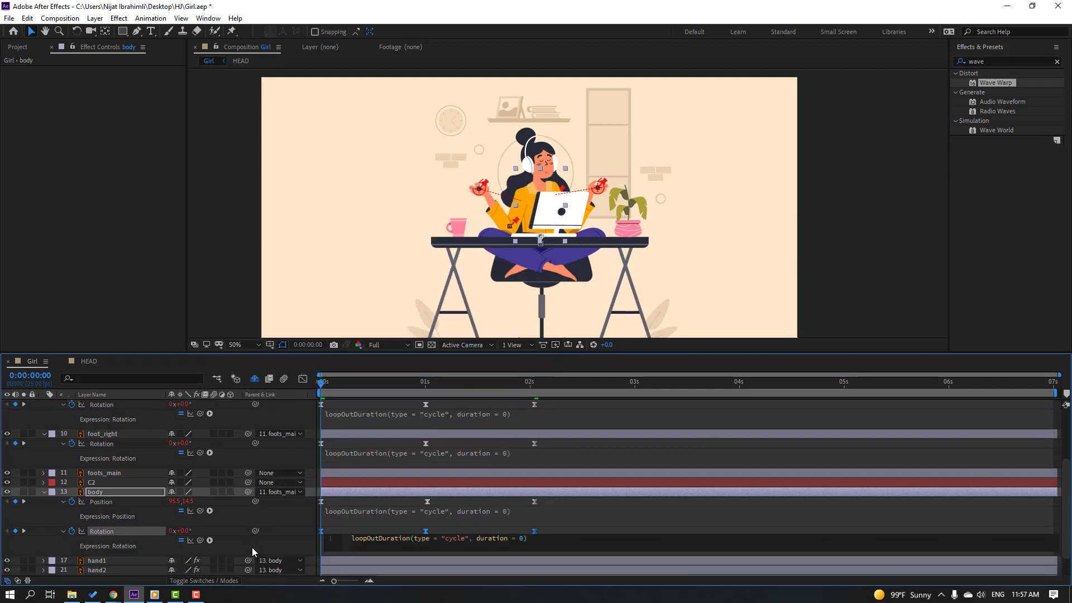
click(210, 540)
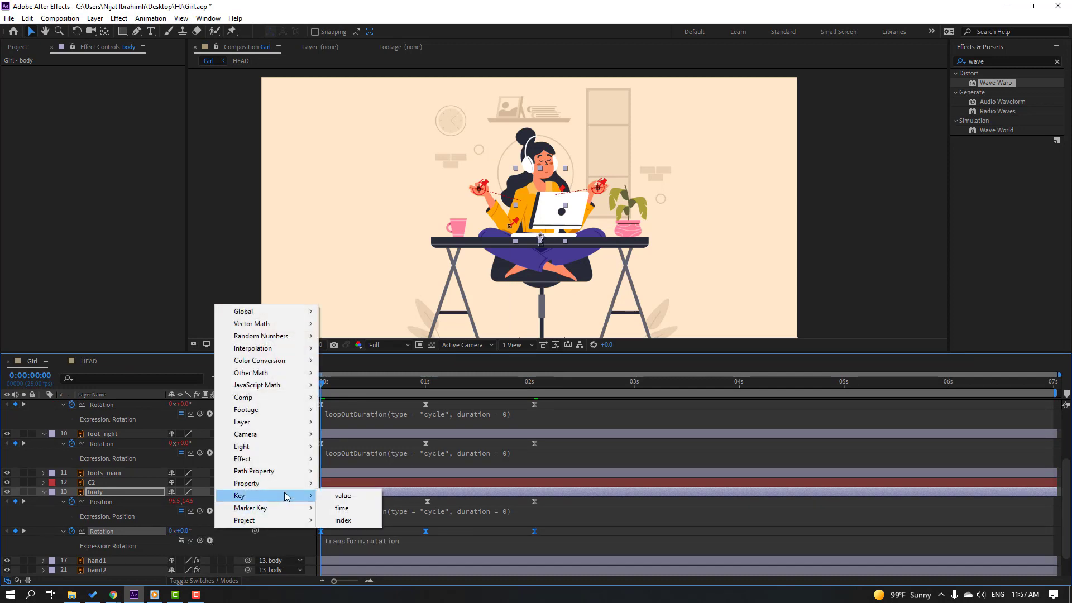
mouse_move(263, 483)
click(400, 373)
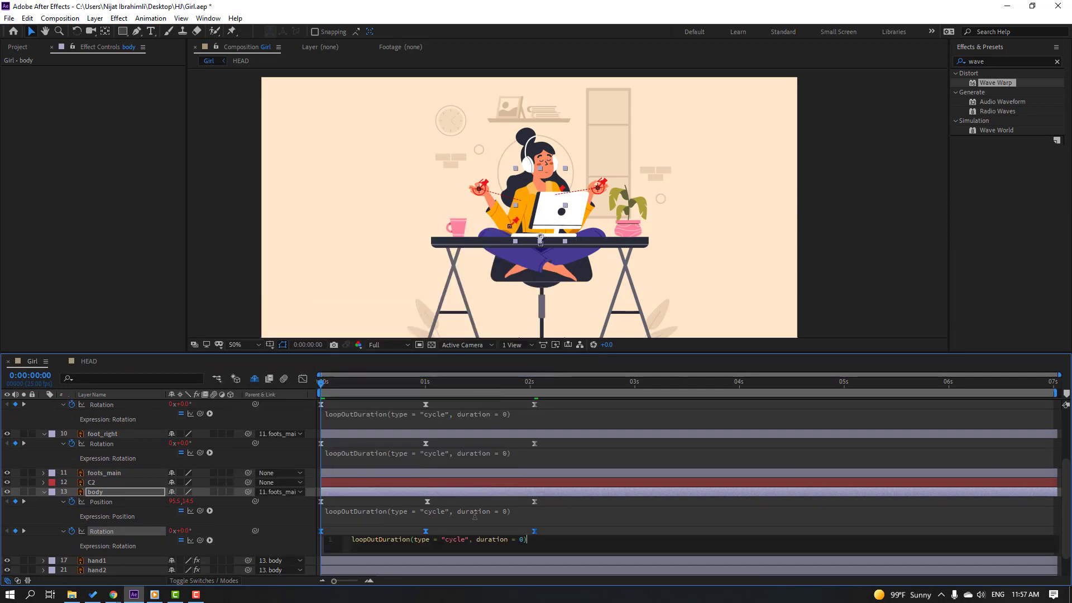
click(783, 533)
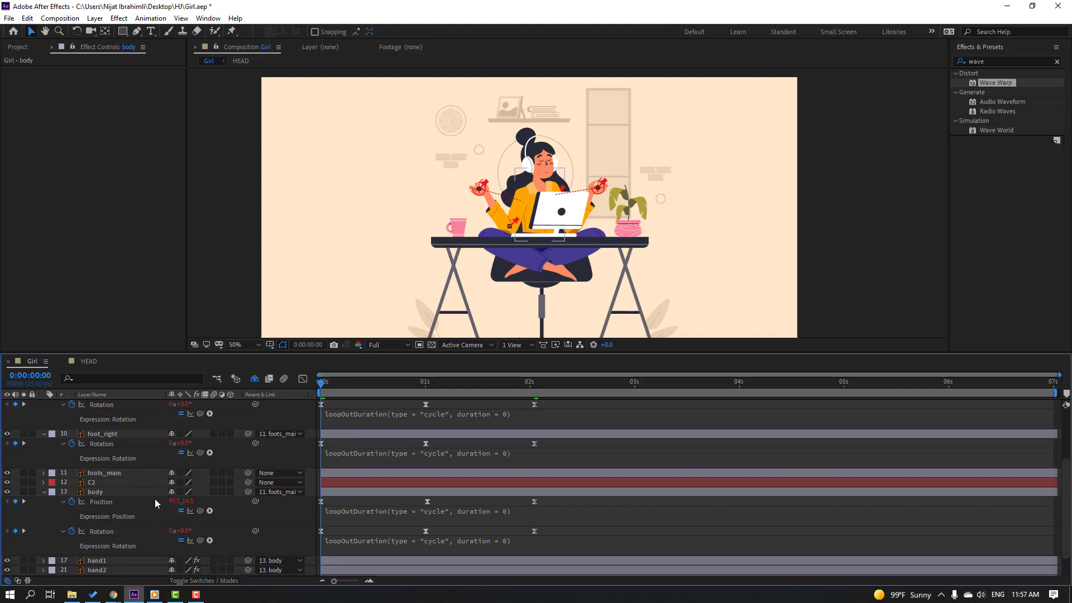
scroll(155, 498, up, 2)
click(44, 452)
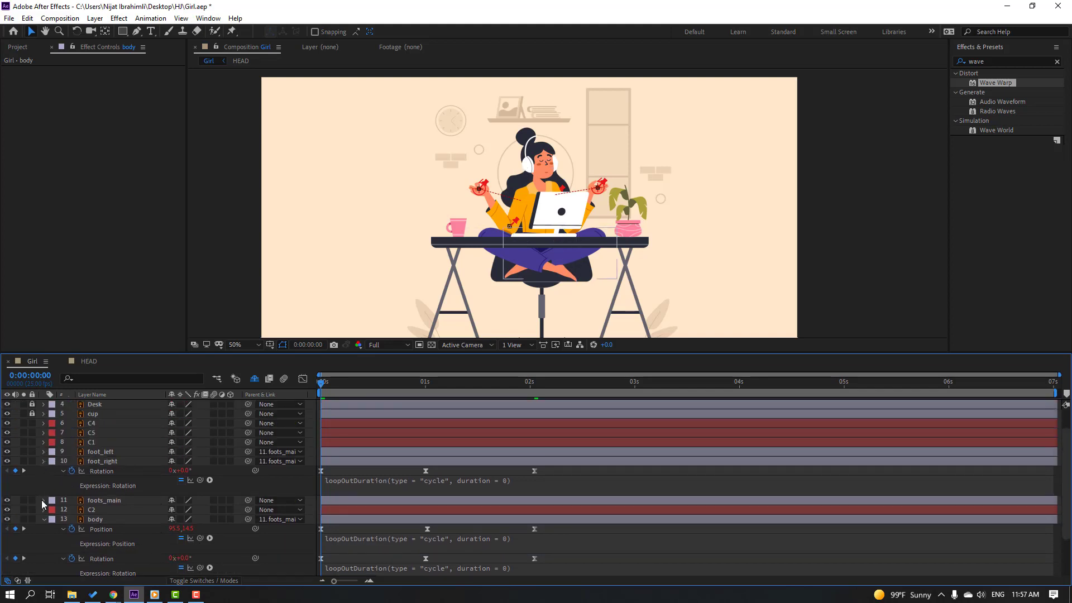
Collapse the layers, scrub to 0:00:03:04, preview the looping Girl animation from the start, then open HEAD.
click(44, 491)
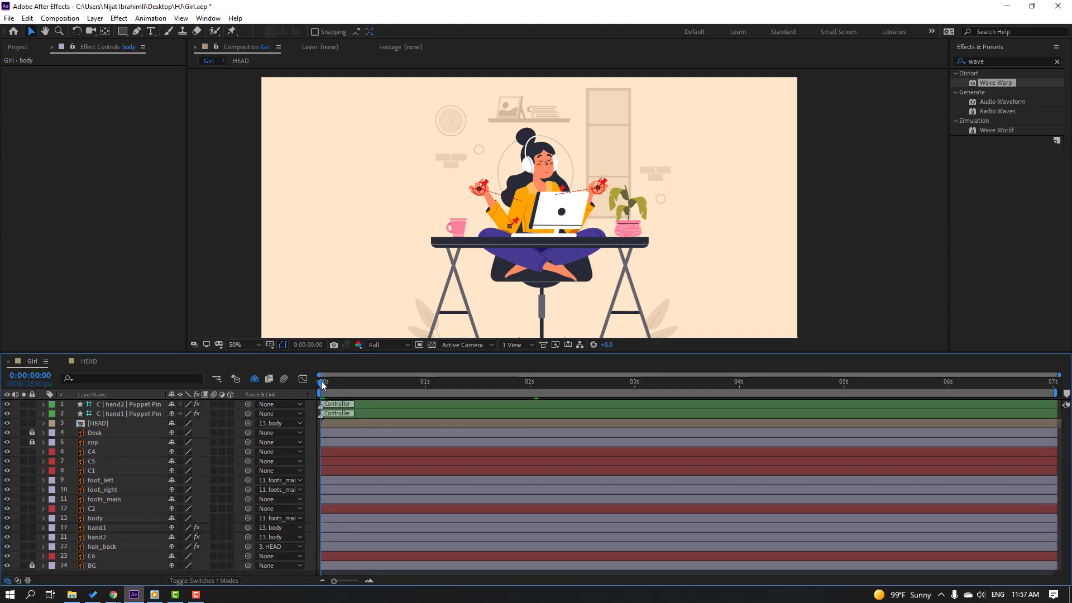
drag(321, 384, 652, 390)
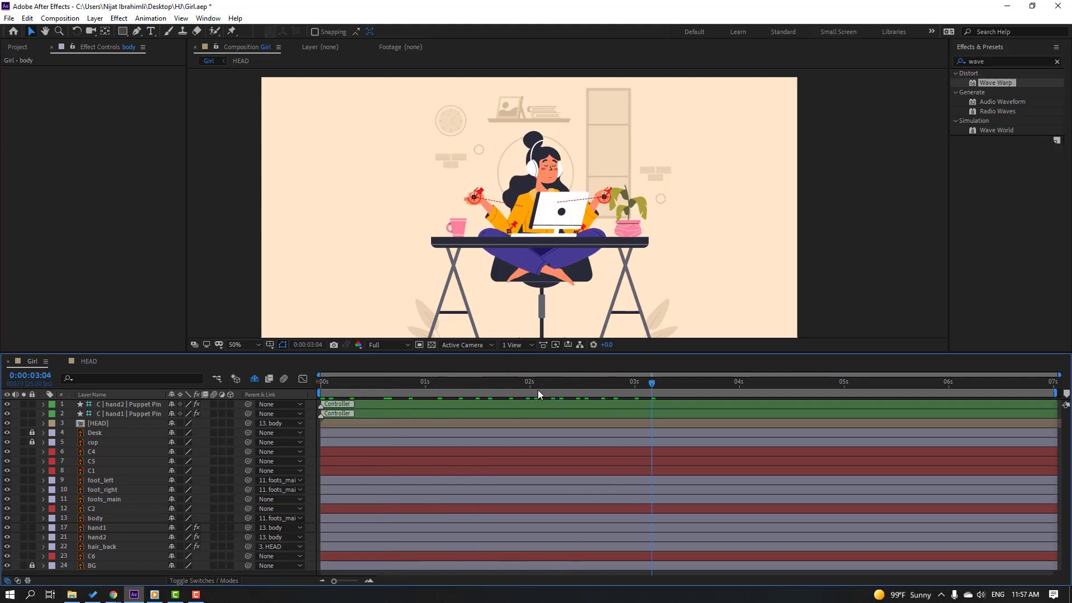
key(Home)
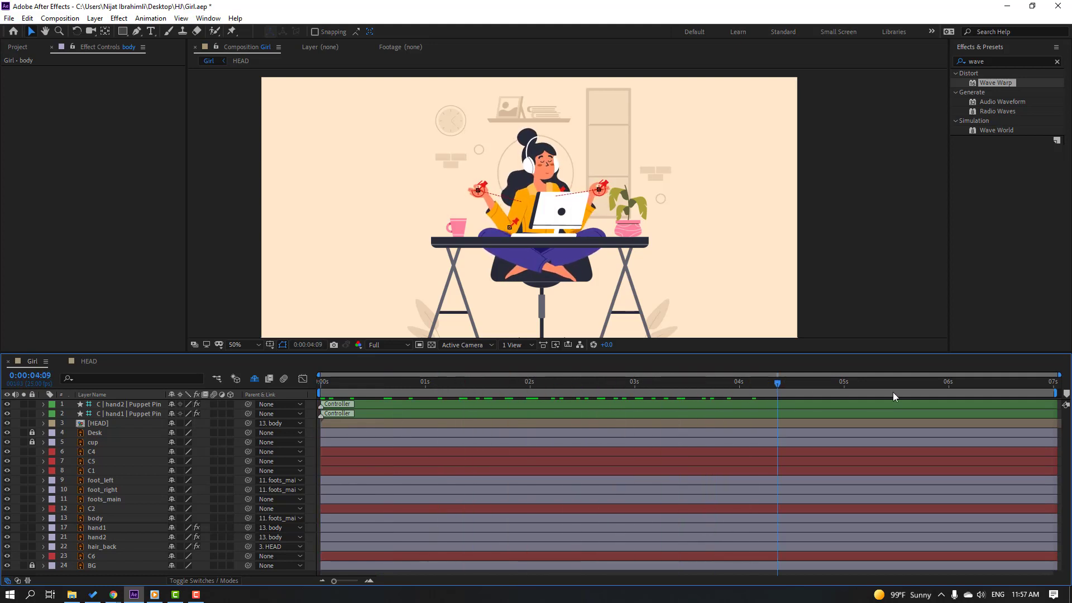
key(space)
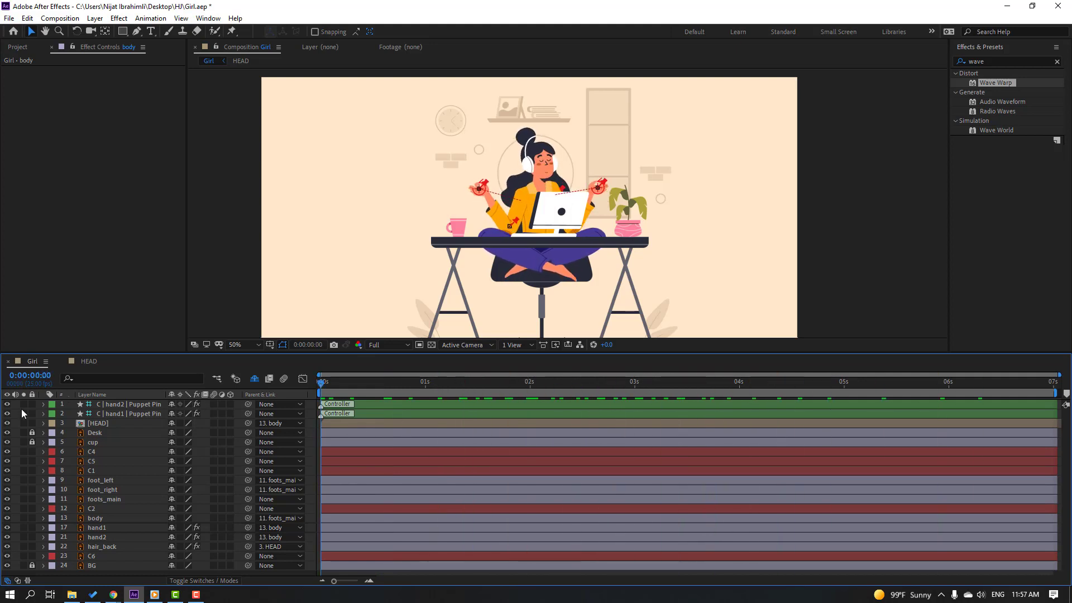
click(87, 361)
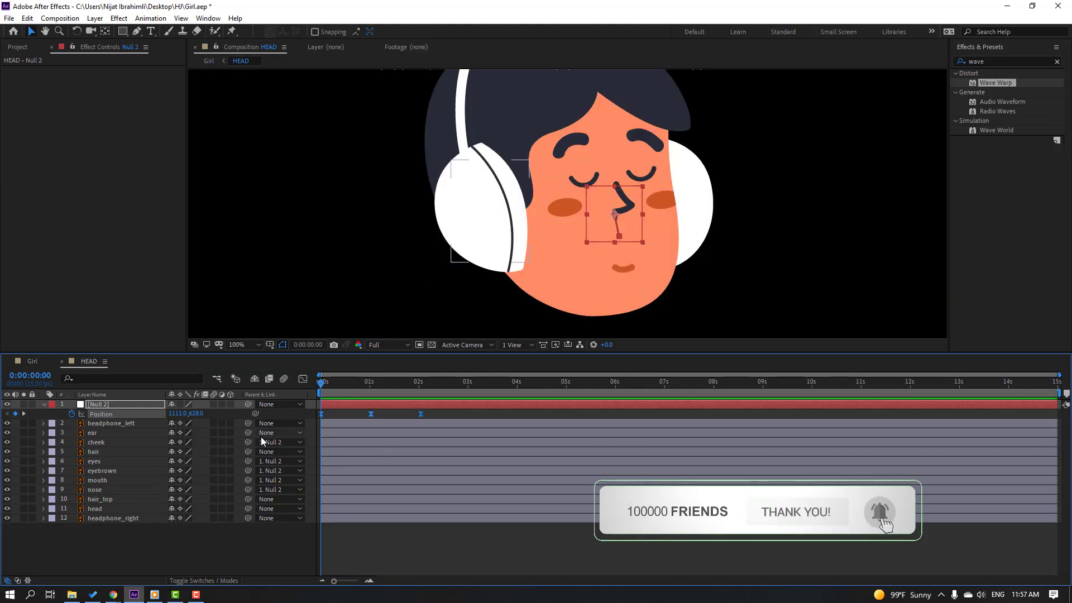
Give Null 2's Position in HEAD a loopOutDuration cycle expression, then go back to Girl.
alt+click(70, 414)
click(210, 423)
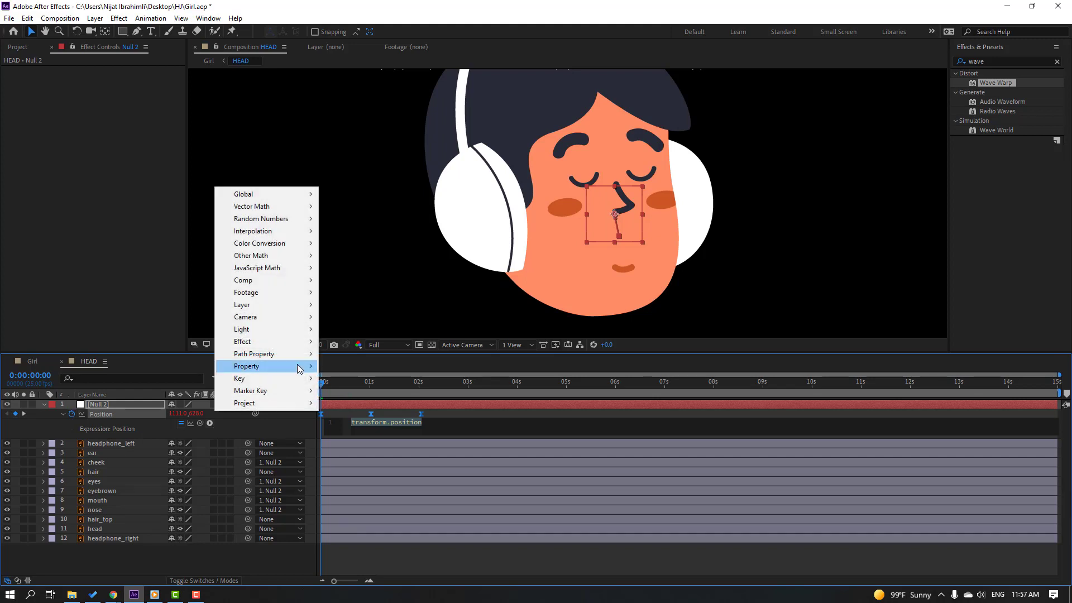
mouse_move(299, 366)
click(429, 256)
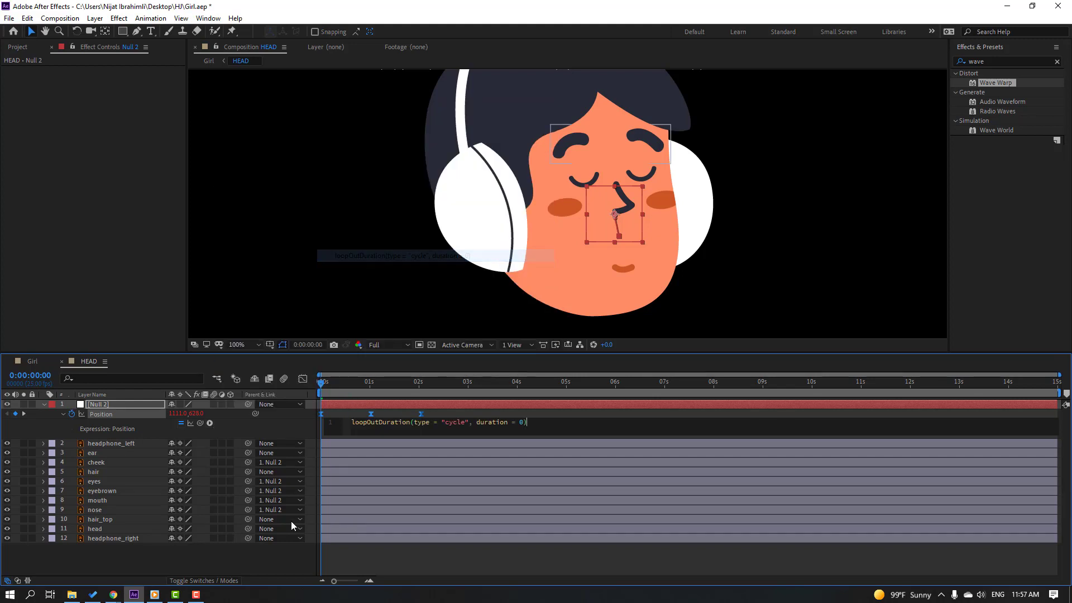
click(264, 558)
click(35, 362)
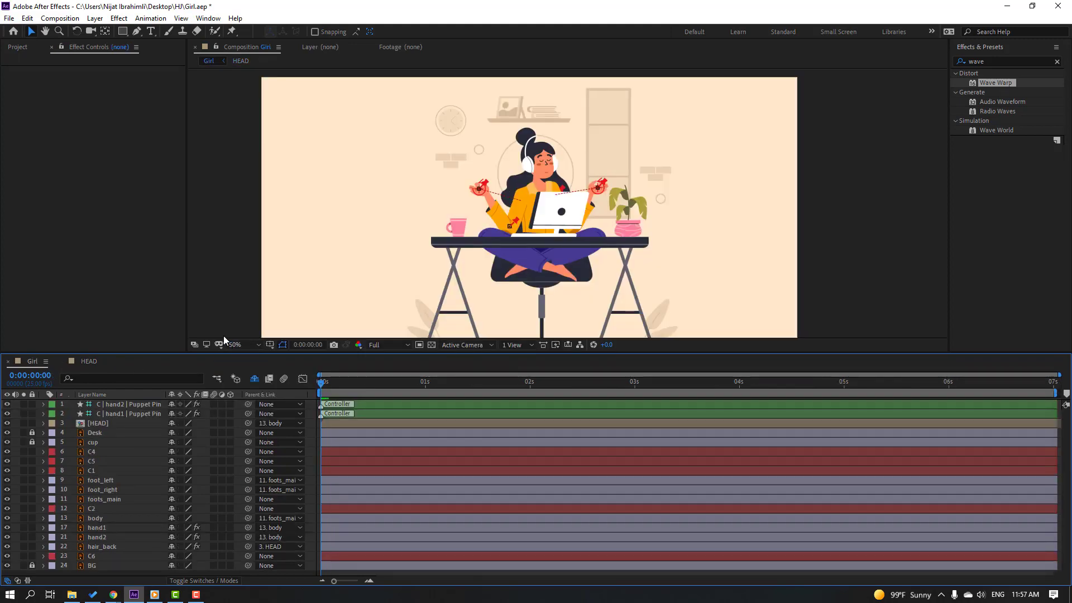